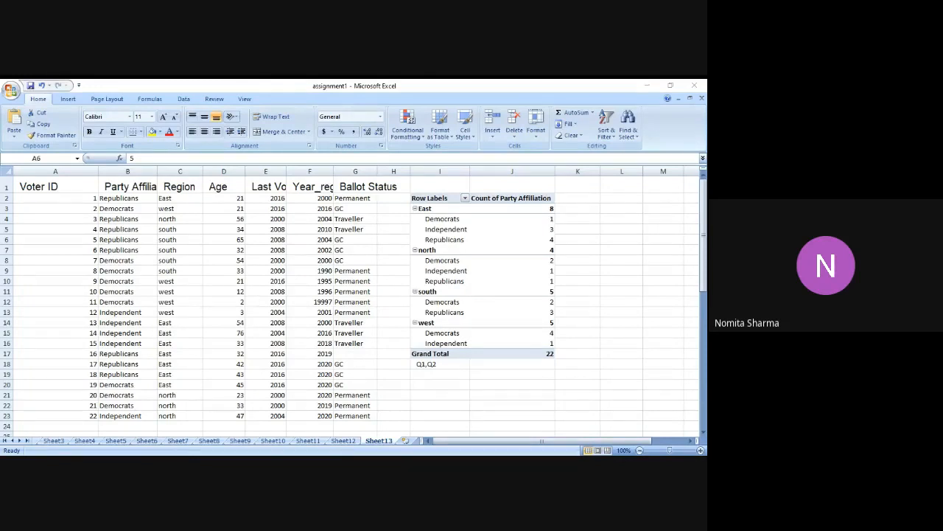
# Insert a new worksheet and enter the headers Date in A1 and Weekday in B1
pyautogui.hotkey('alt', 'Tab')
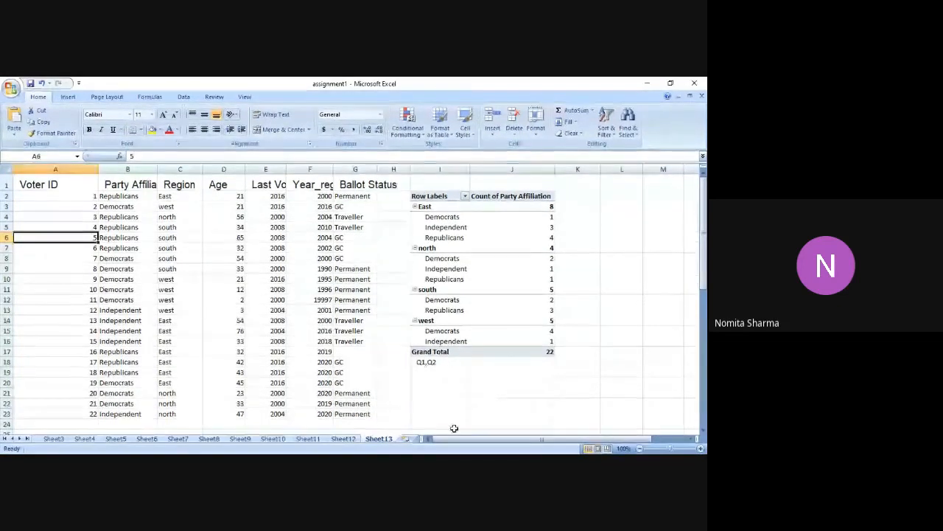
pyautogui.click(406, 439)
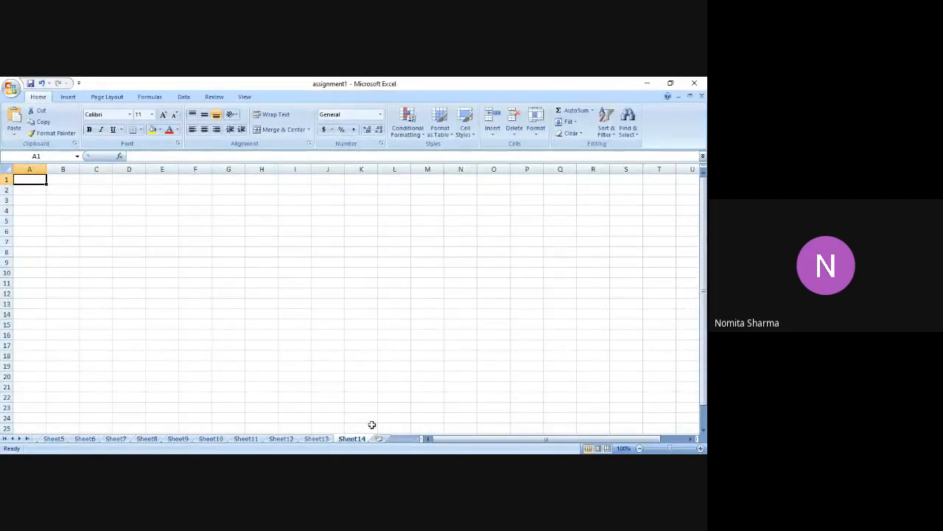
pyautogui.write('Date')
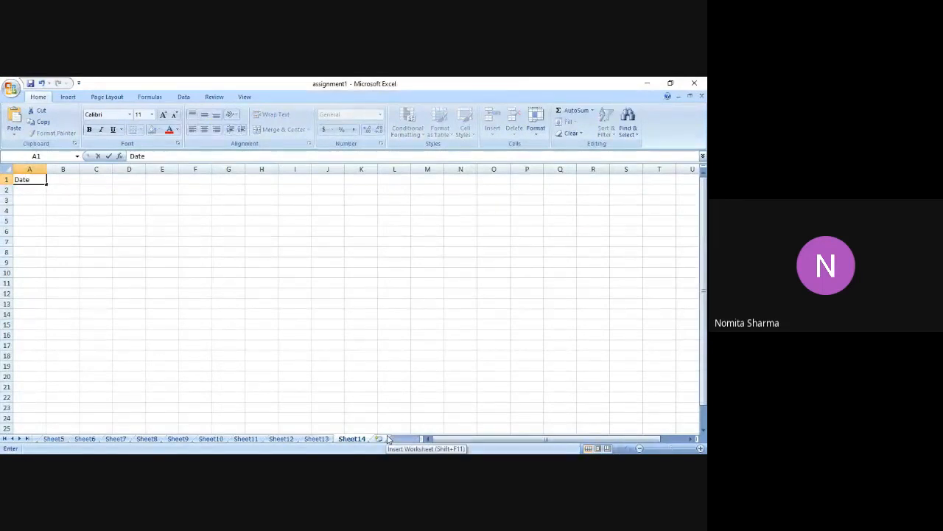
pyautogui.press('Tab')
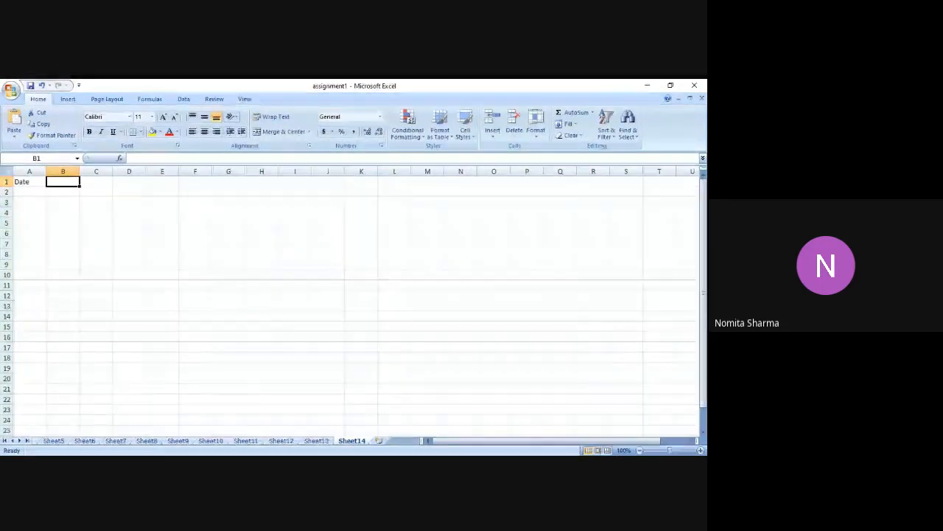
pyautogui.hotkey('alt', 'Tab')
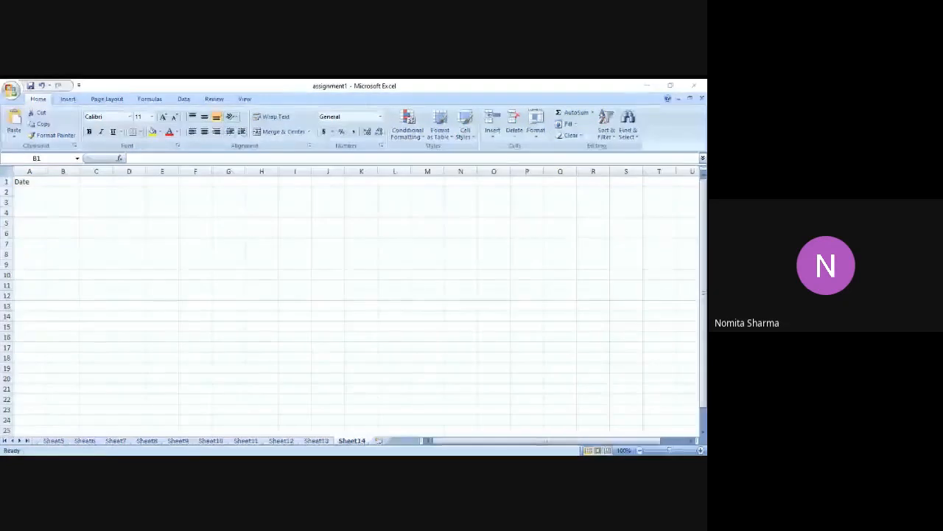
pyautogui.hotkey('alt', 'Tab')
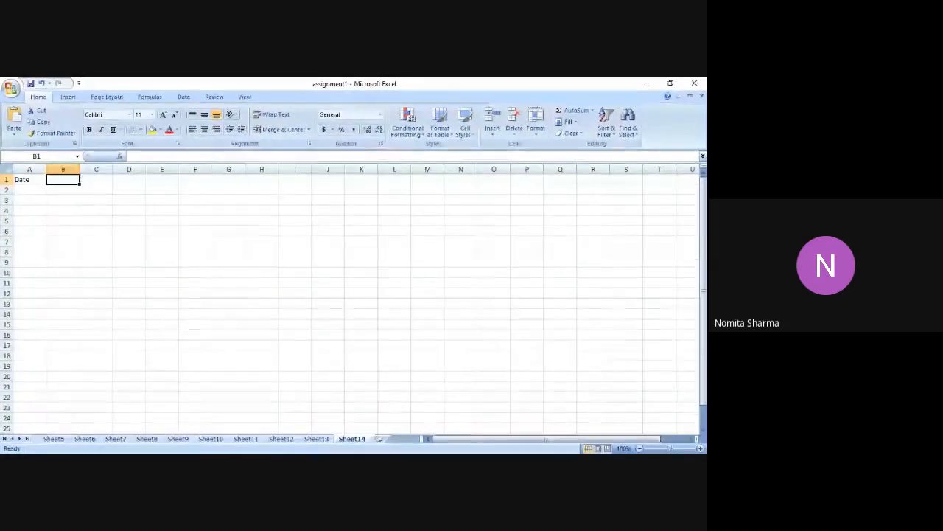
pyautogui.write('Weekd')
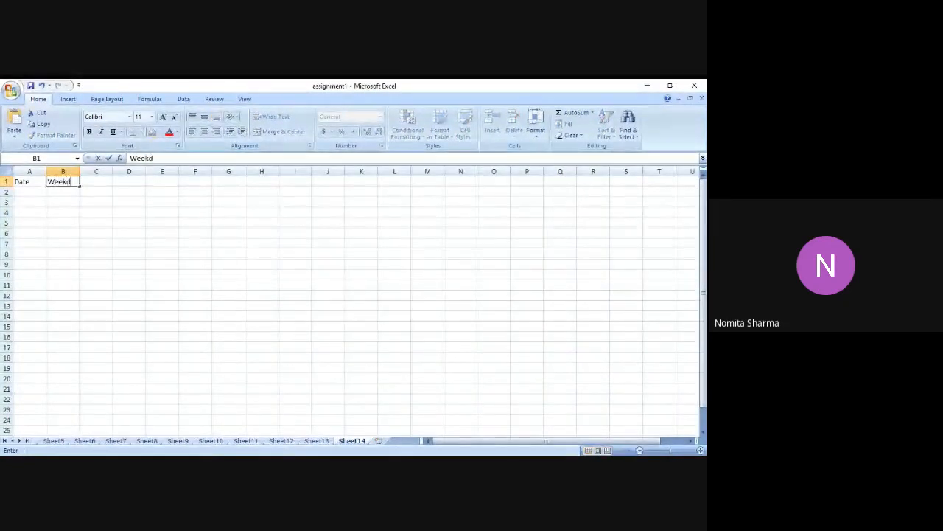
pyautogui.write('ay')
pyautogui.press('Tab')
# Enter the header Account-Type in cell C1
pyautogui.write('A')
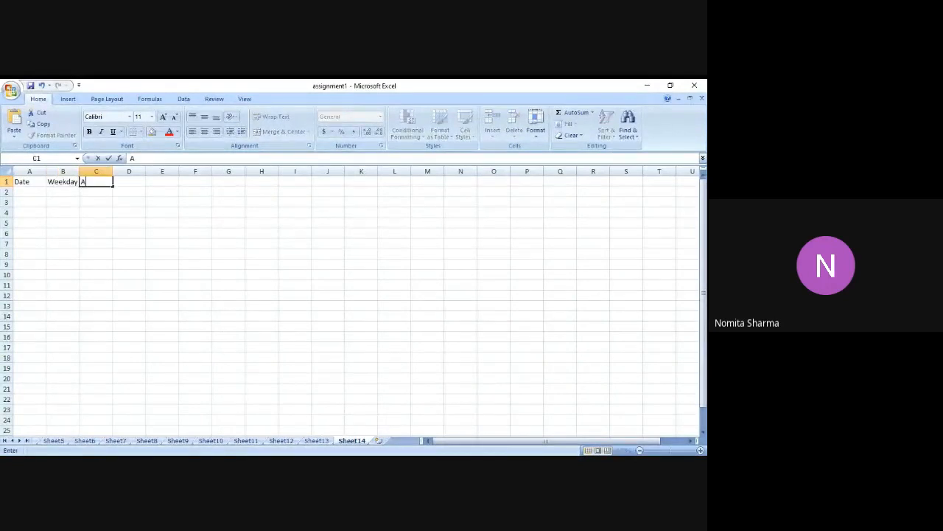
pyautogui.write('ccount-Type')
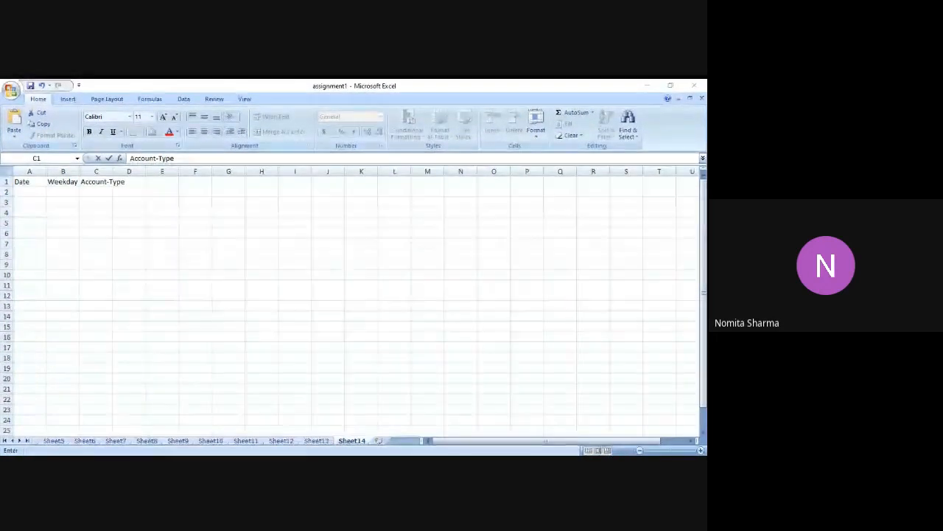
pyautogui.hotkey('alt', 'Tab')
pyautogui.hotkey('alt', 'Tab')
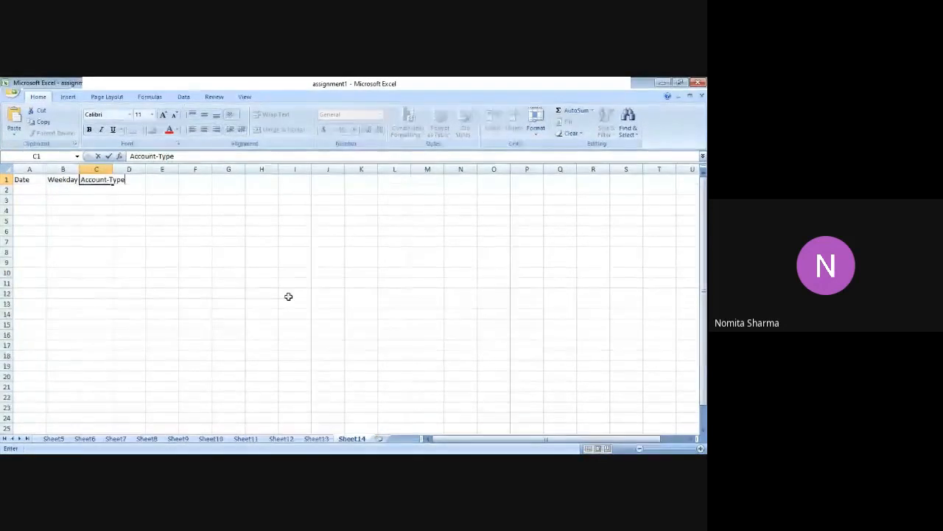
pyautogui.press('Tab')
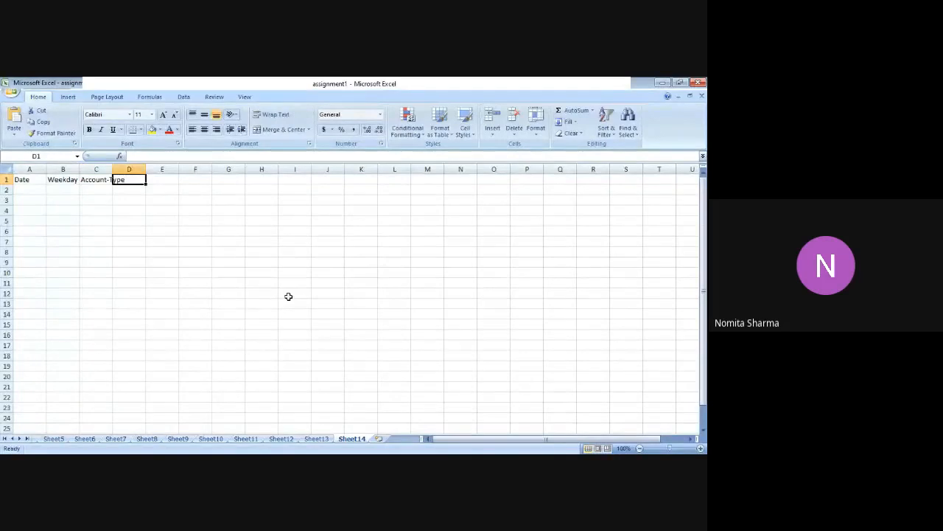
# Enter the headers Amount in C1, replacing its current text, and Acc_Type in D1
pyautogui.press('Left')
pyautogui.write('Amount')
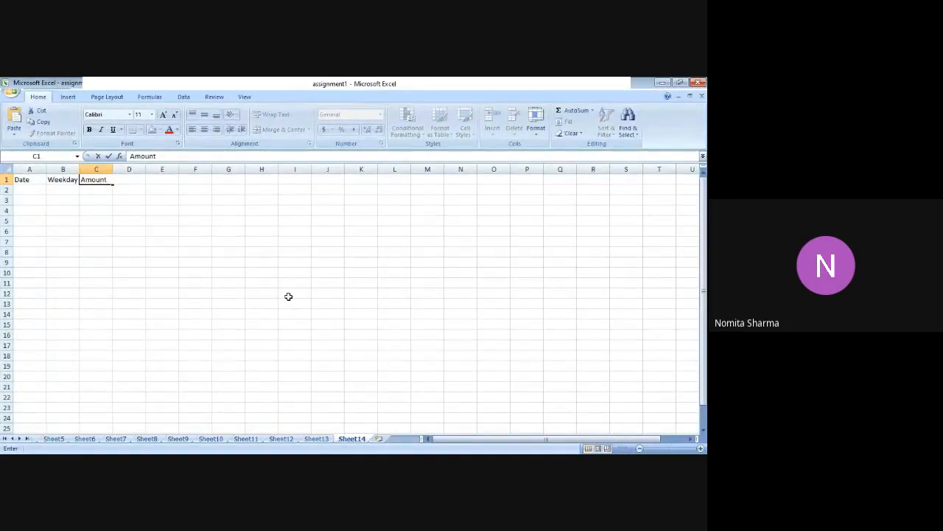
pyautogui.press('Tab')
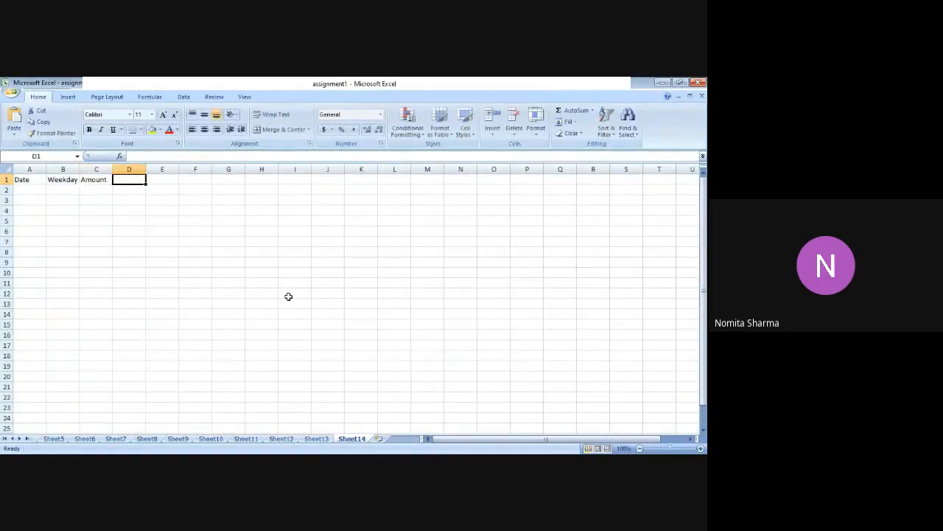
pyautogui.write('Acc_Type')
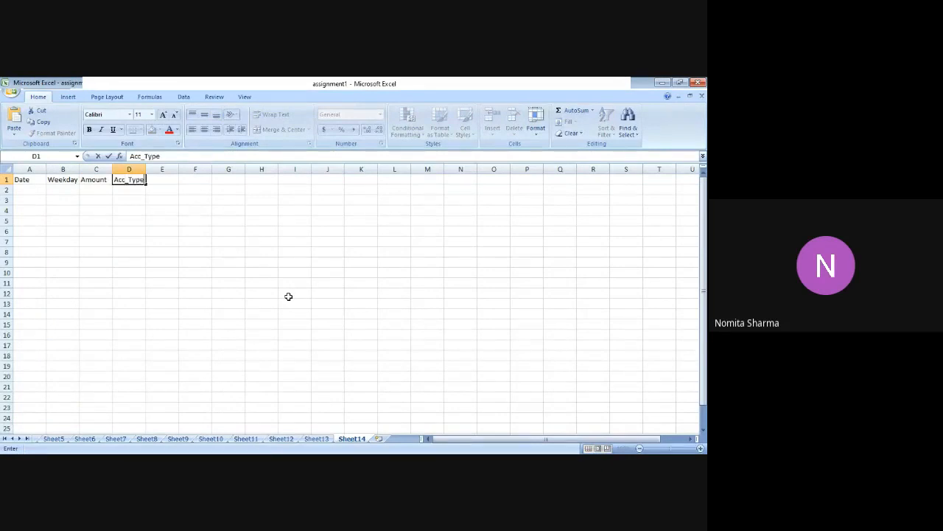
pyautogui.press('Return')
pyautogui.press('Up')
pyautogui.press('Tab')
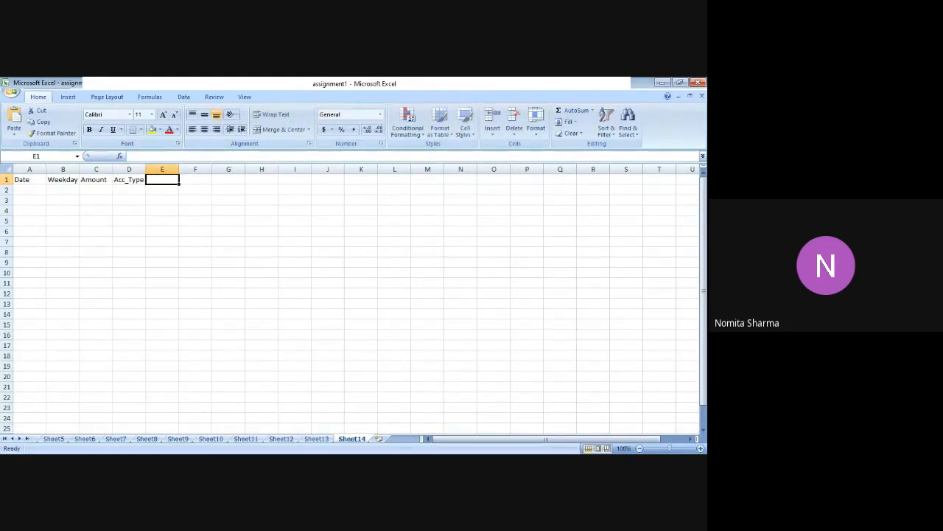
# Enter the header Branch in cell E1 of the header row
pyautogui.click(421, 462)
pyautogui.click(400, 436)
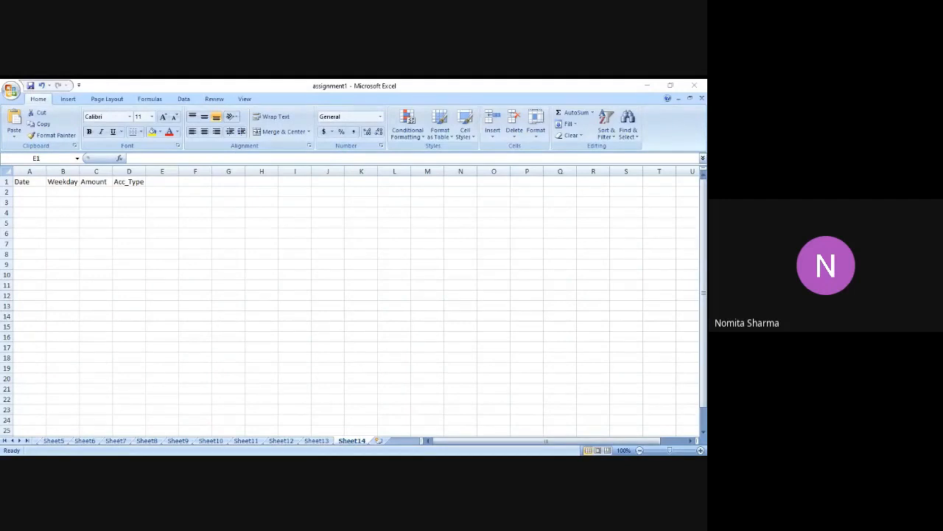
pyautogui.hotkey('alt', 'Tab')
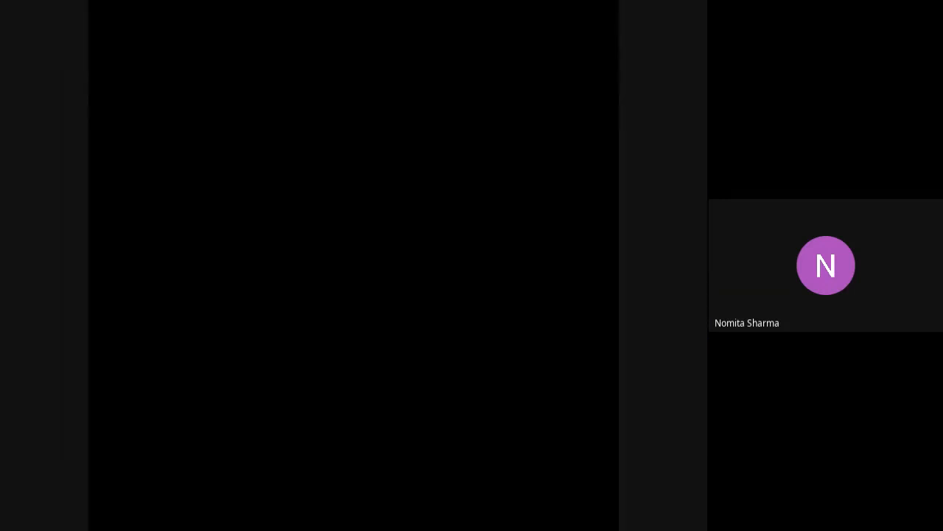
pyautogui.write('Bra')
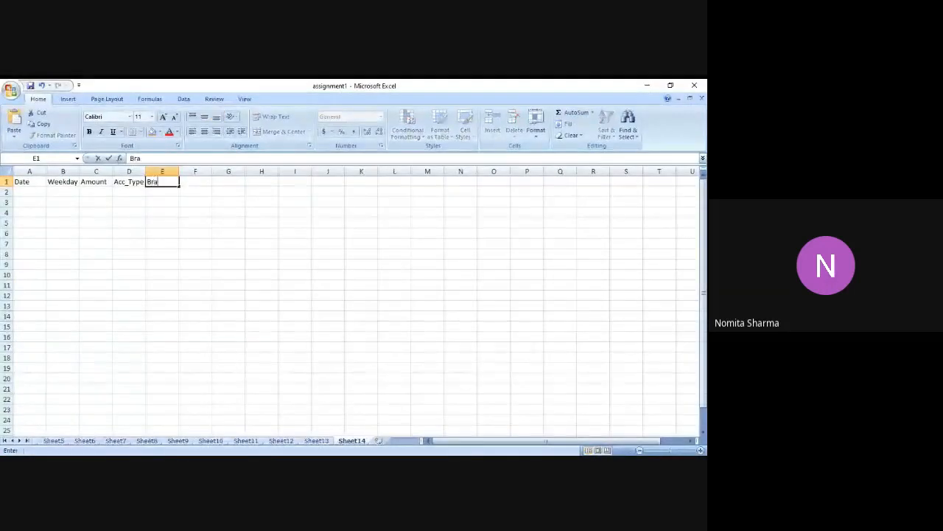
pyautogui.write('nch')
pyautogui.press('Tab')
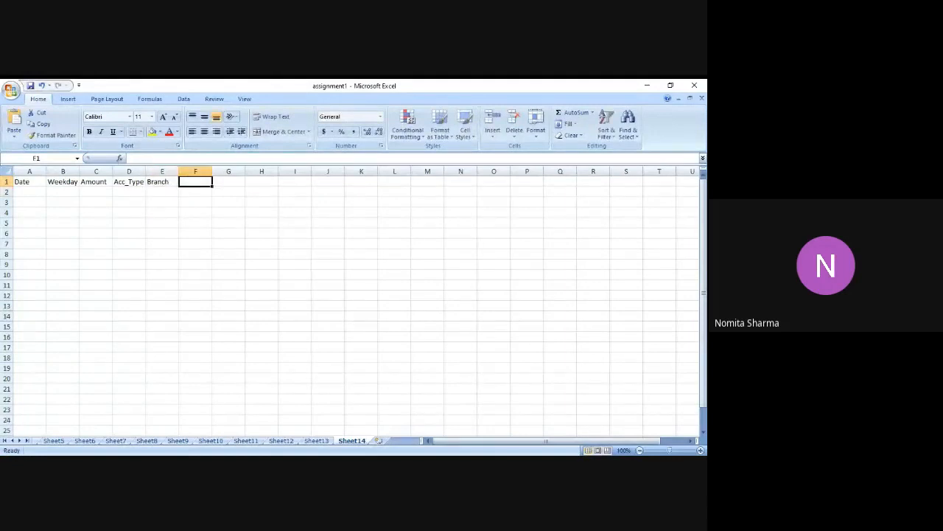
# Enter the headers Cust_status in F1 and Cust-Name in G1
pyautogui.write('Cust')
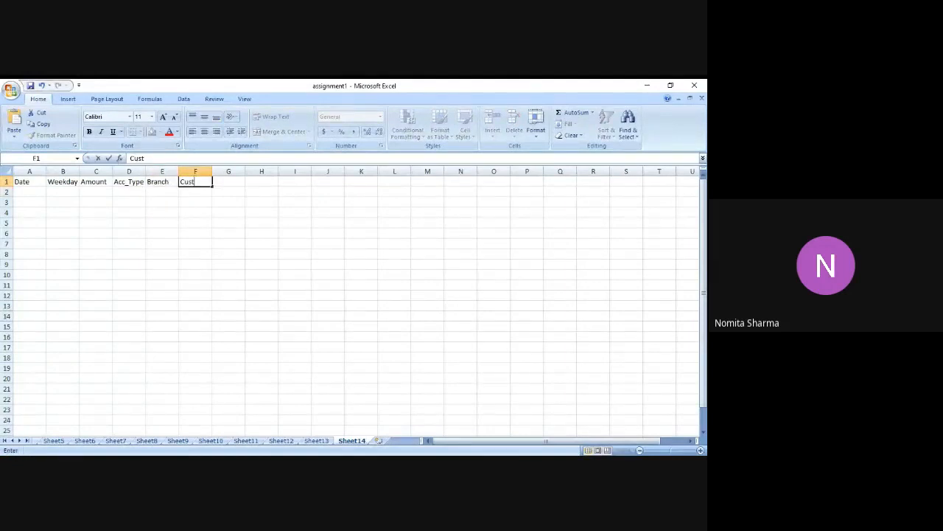
pyautogui.write('_status')
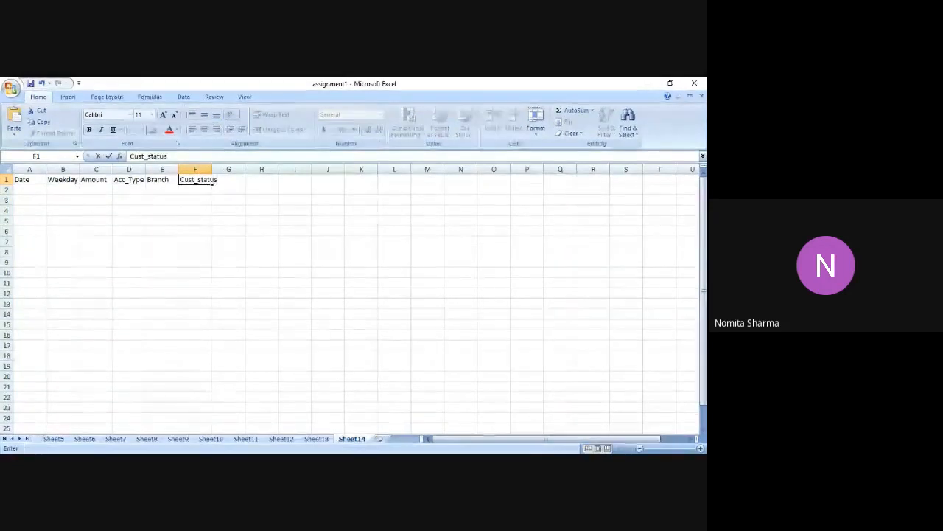
pyautogui.press('Tab')
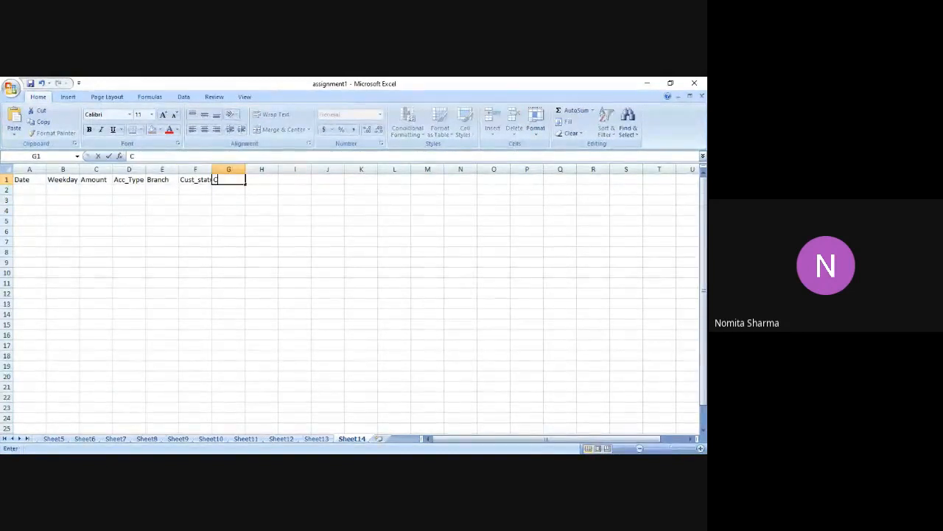
pyautogui.write('Cust-n')
pyautogui.press('BackSpace')
pyautogui.write('Name')
pyautogui.press('Return')
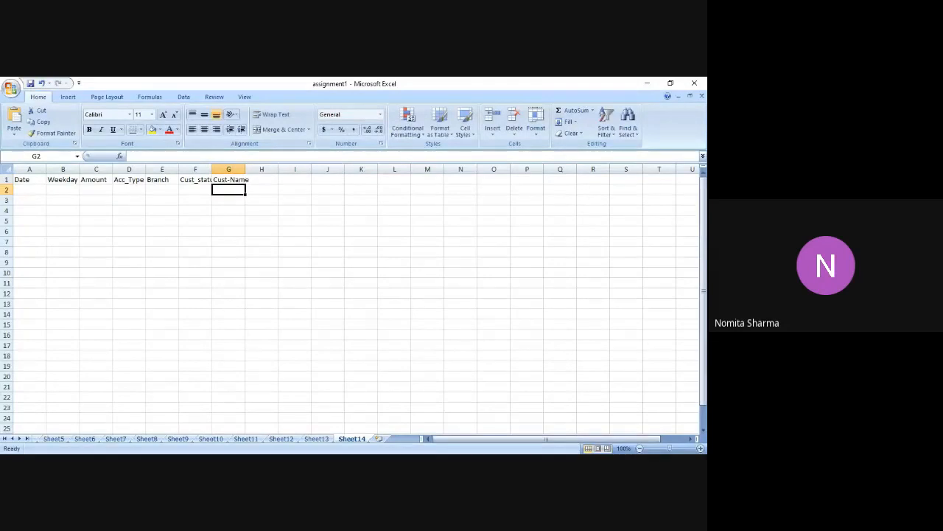
# Widen column D slightly and column F enough to fit the Cust_status header
pyautogui.press('Up')
pyautogui.press('Left')
pyautogui.press('Left')
pyautogui.press('Left')
pyautogui.press('Left')
pyautogui.press('Left')
pyautogui.press('Left')
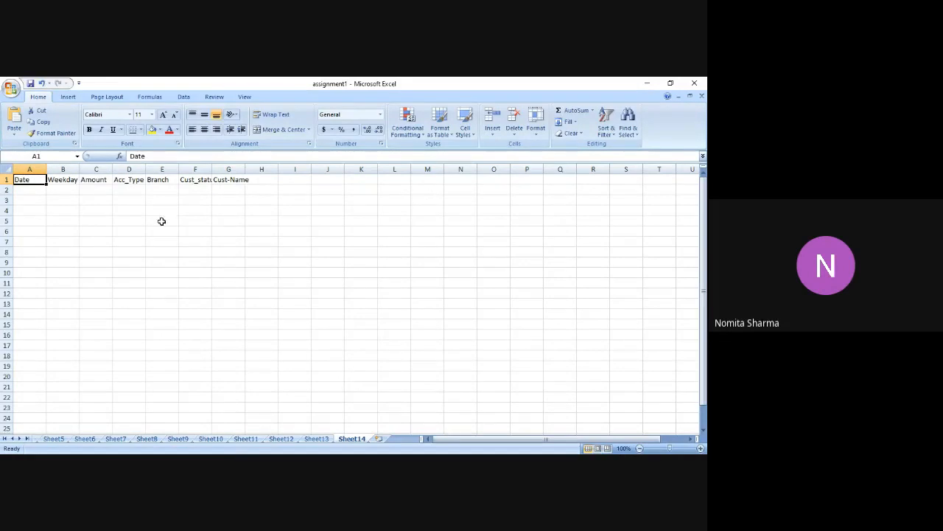
pyautogui.moveTo(144, 172); pyautogui.dragTo(153, 171)
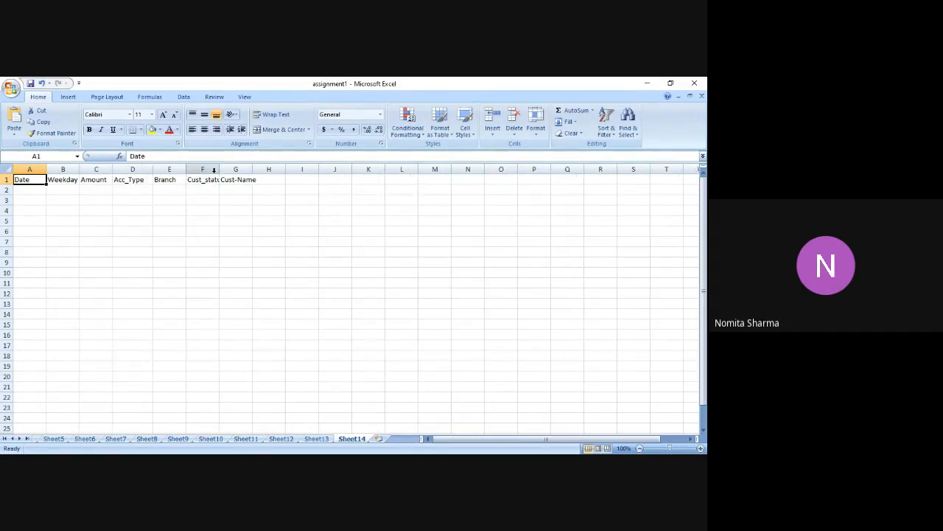
pyautogui.moveTo(219, 169); pyautogui.dragTo(271, 169)
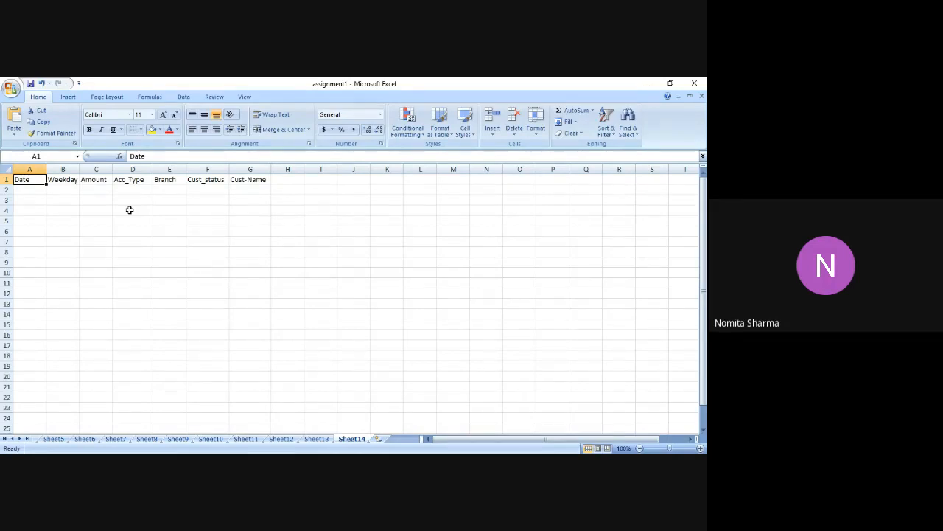
# Move the Date header from A1 to H1 and enter Cust_Id in A1
pyautogui.moveTo(32, 189); pyautogui.dragTo(296, 178)
pyautogui.click(40, 179)
pyautogui.write('Cust_')
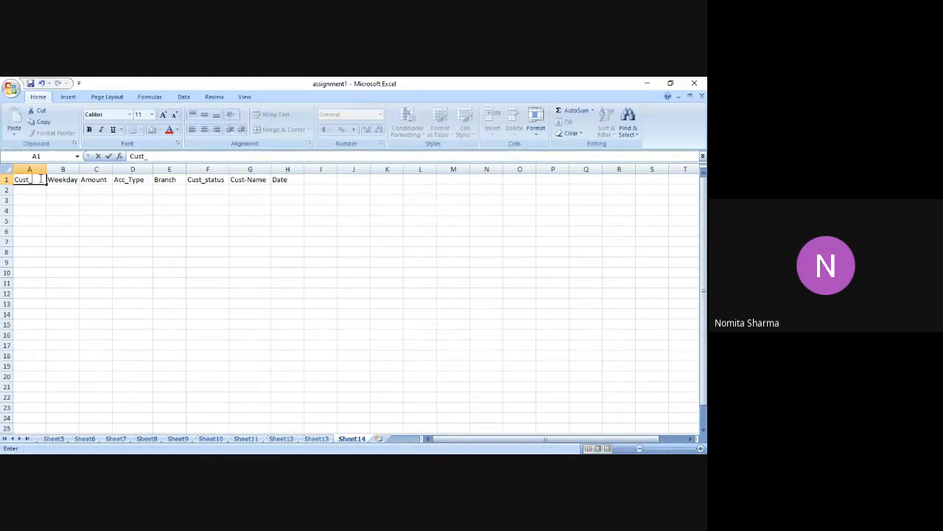
pyautogui.write('Id')
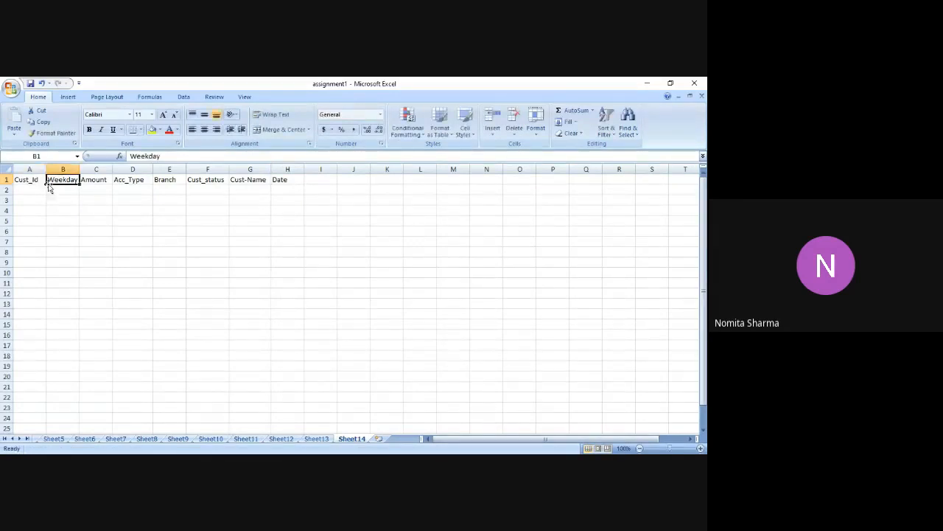
# Move the Weekday header from B1 to I1 and the Cust-Name header from G1 to B1
pyautogui.moveTo(66, 185); pyautogui.dragTo(321, 184)
pyautogui.click(253, 180)
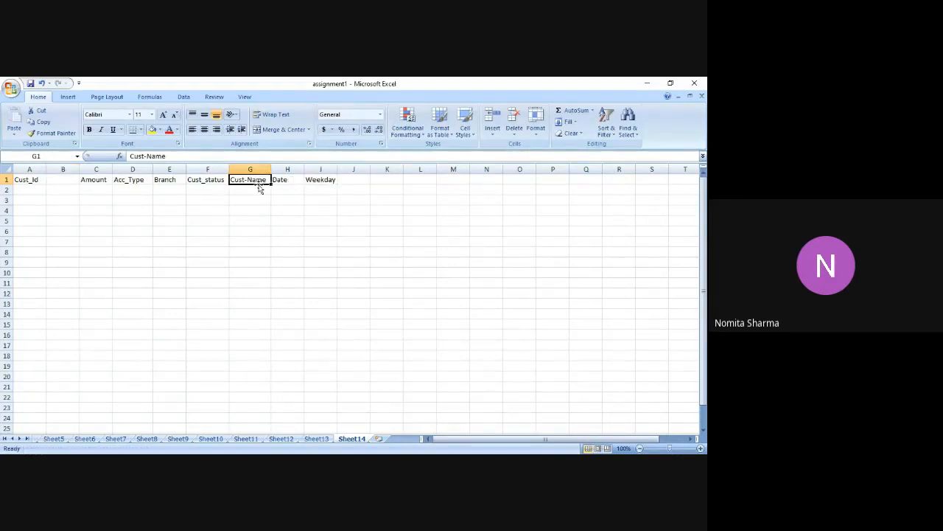
pyautogui.moveTo(258, 185)
pyautogui.mouseDown()
pyautogui.moveTo(113, 194)
pyautogui.moveTo(73, 181)
pyautogui.moveTo(244, 187)
pyautogui.mouseUp()
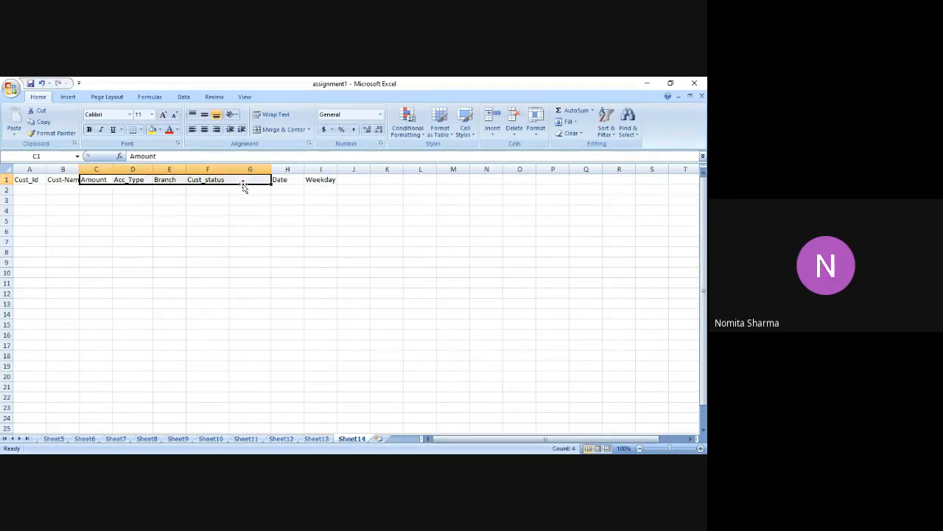
pyautogui.click(183, 221)
# Move the Amount header from C1 to the empty cell G1
pyautogui.click(103, 181)
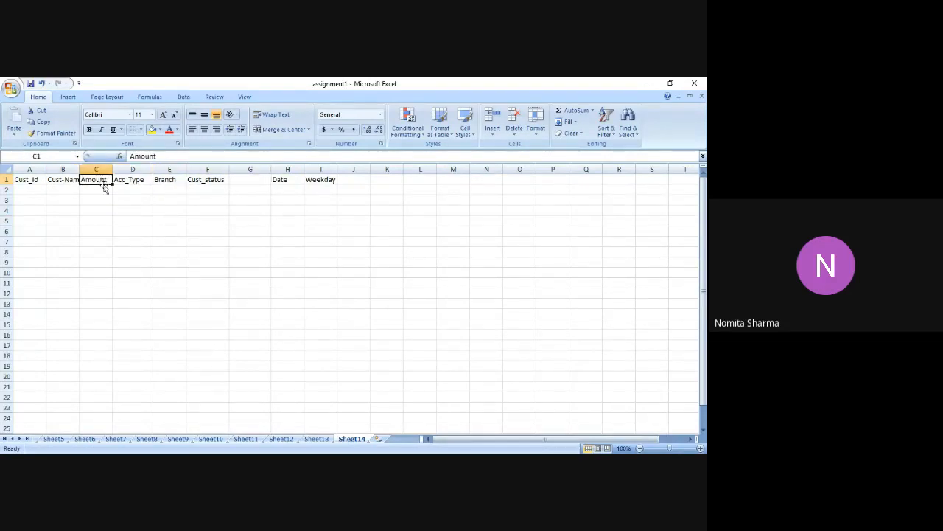
pyautogui.moveTo(103, 182); pyautogui.dragTo(240, 182)
pyautogui.click(161, 181)
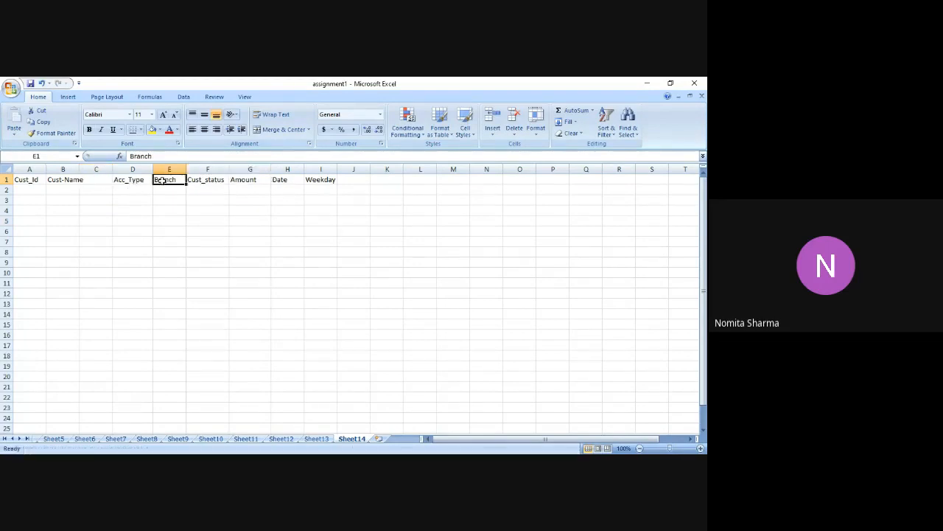
# Move the Acc_Type header from D1 to C1 and the Branch header from E1 to D1
pyautogui.click(127, 183)
pyautogui.moveTo(128, 185); pyautogui.dragTo(89, 181)
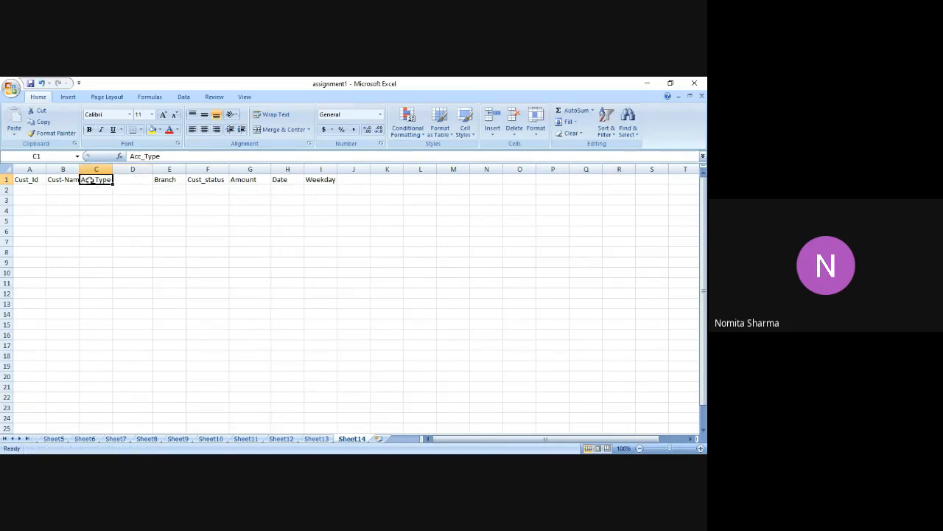
pyautogui.click(169, 180)
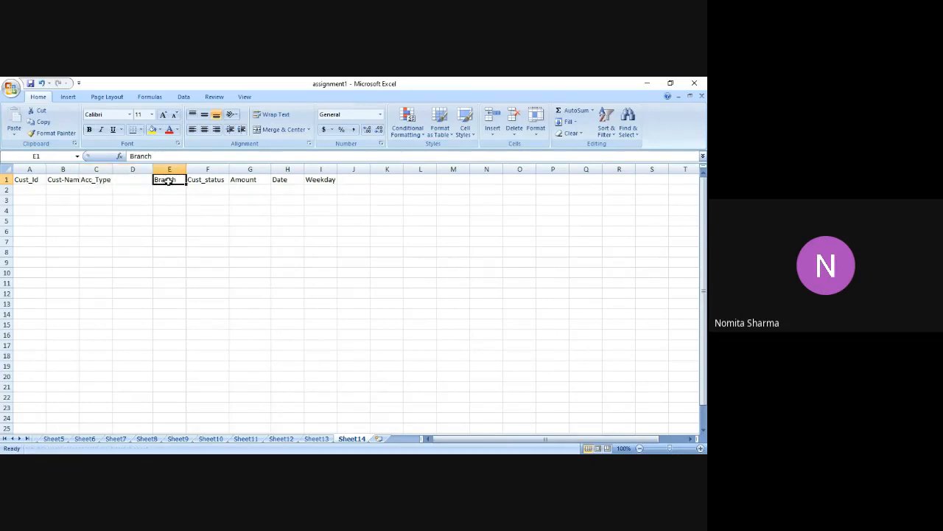
pyautogui.moveTo(170, 185); pyautogui.dragTo(135, 182)
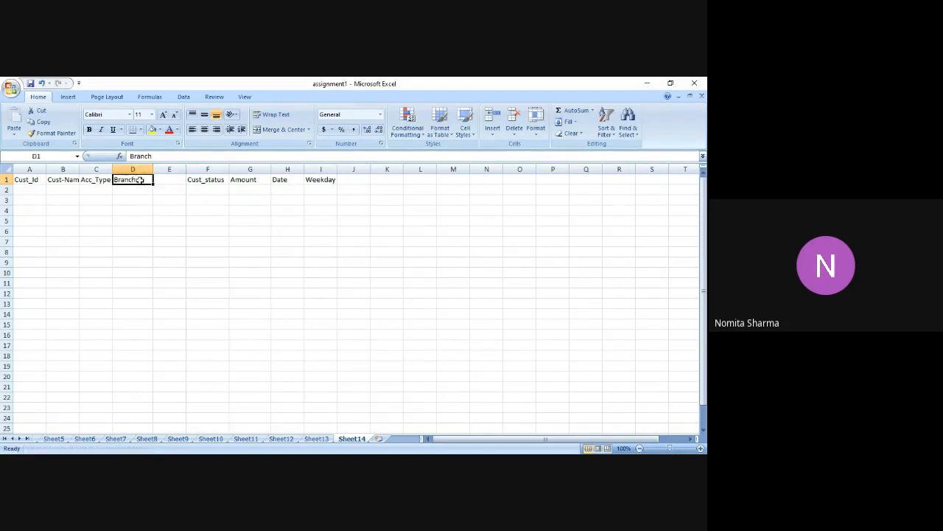
# Swap the Acc_Type and Branch headers so Branch is in C1 and Acc_Type is in D1
pyautogui.click(95, 180)
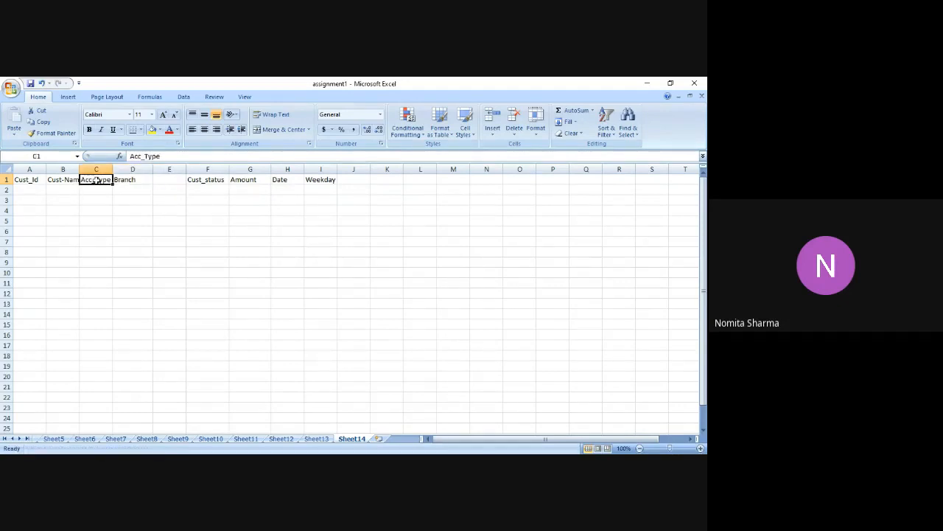
pyautogui.moveTo(97, 185); pyautogui.dragTo(137, 180)
pyautogui.click(128, 181)
pyautogui.click(133, 190)
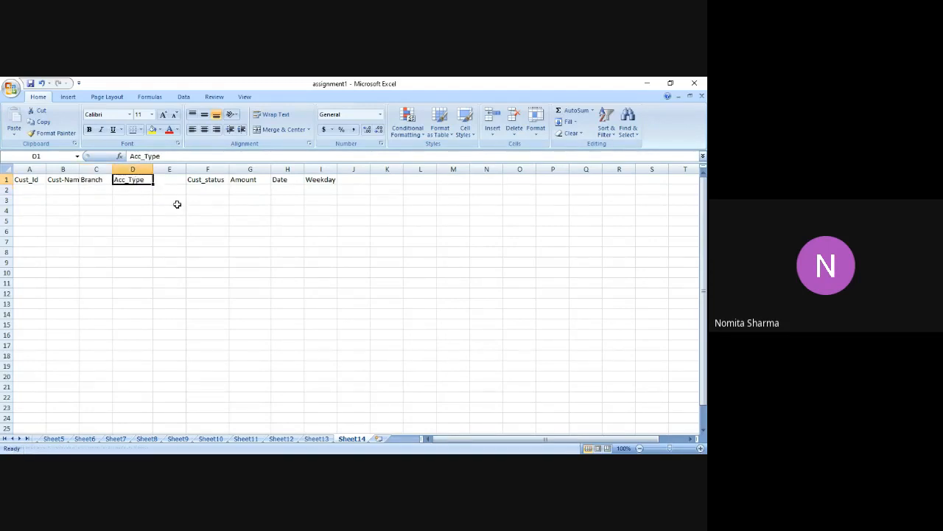
# Move the Cust_status header from F1 to E1 and the Amount header from G1 to F1
pyautogui.click(203, 180)
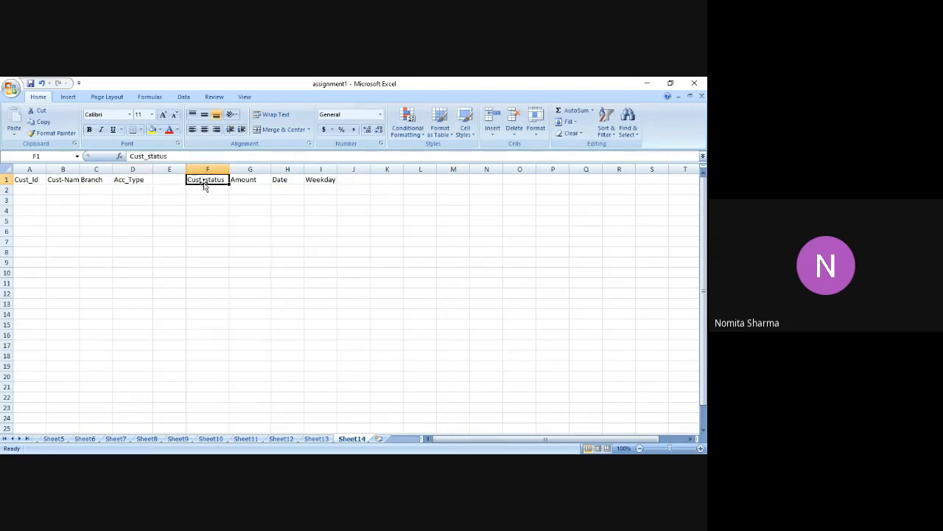
pyautogui.moveTo(205, 185); pyautogui.dragTo(179, 180)
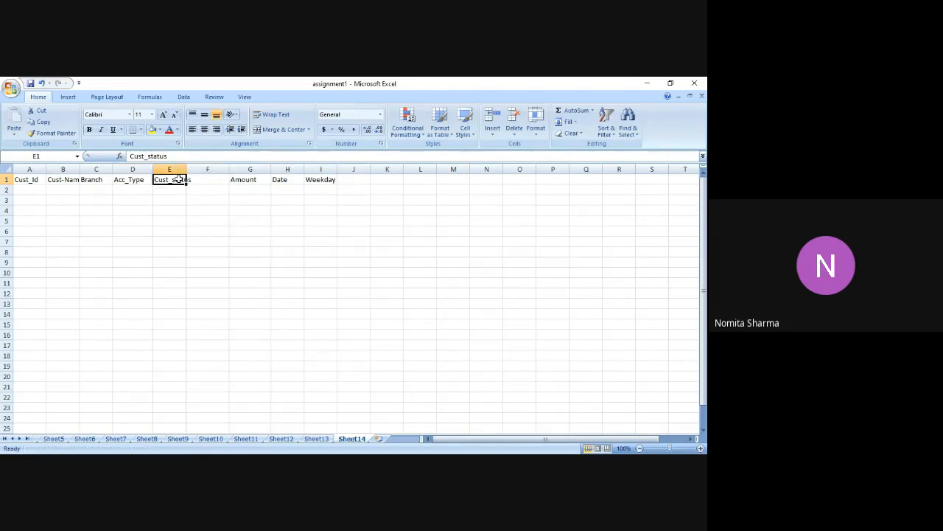
pyautogui.click(199, 182)
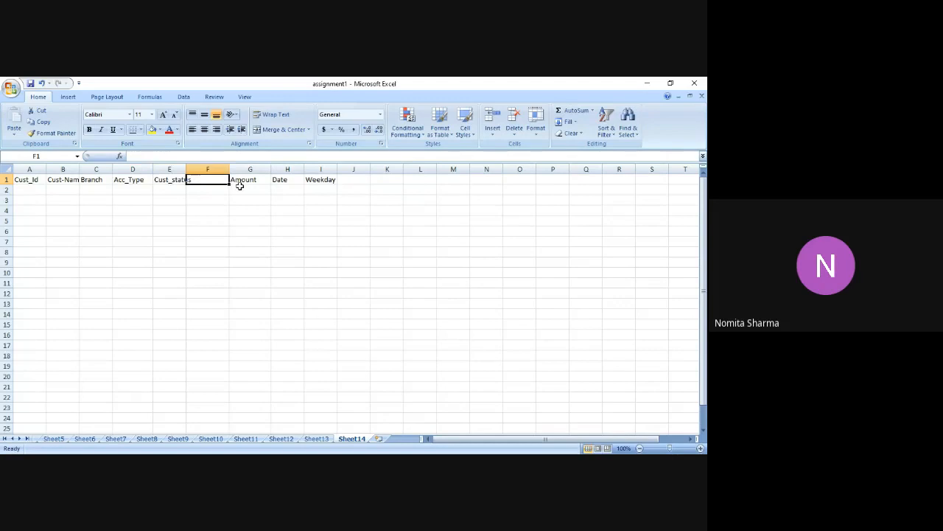
pyautogui.click(252, 182)
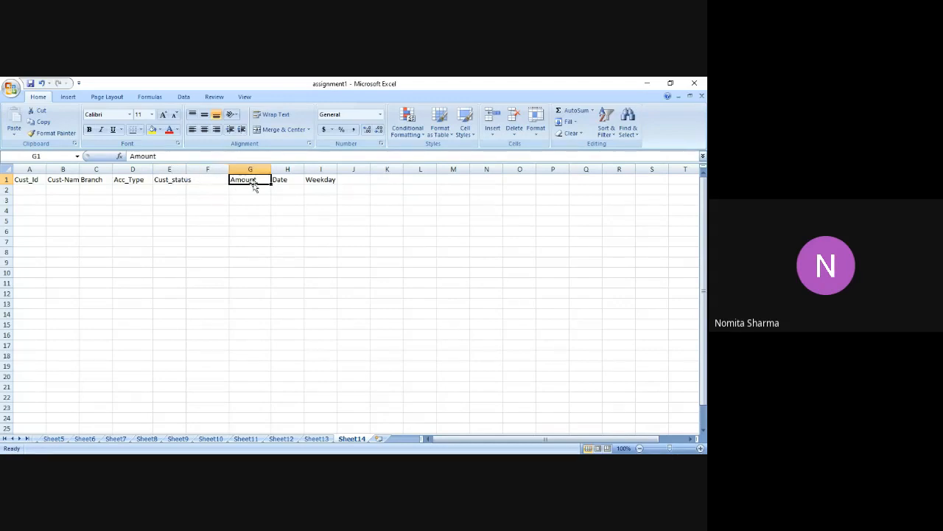
pyautogui.moveTo(256, 186); pyautogui.dragTo(221, 180)
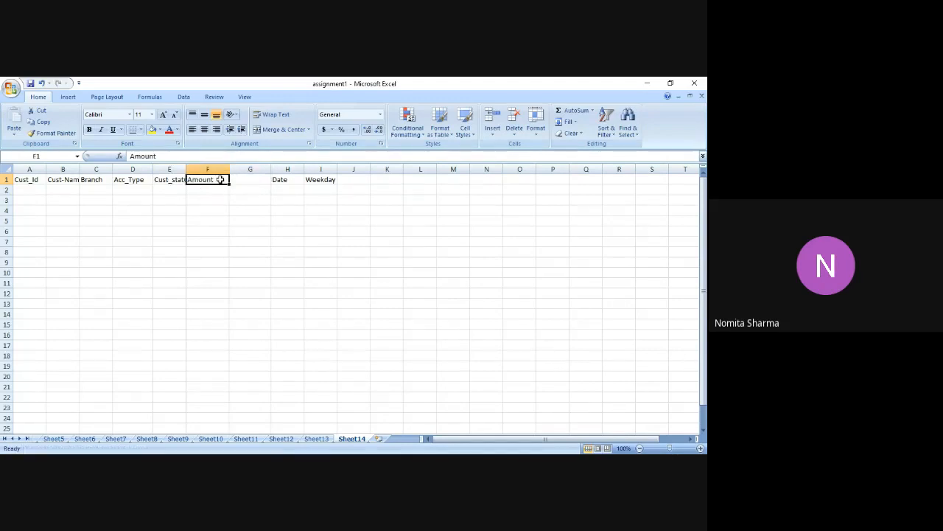
# Move the Date header from H1 to G1 and the Weekday header from I1 to H1
pyautogui.click(275, 179)
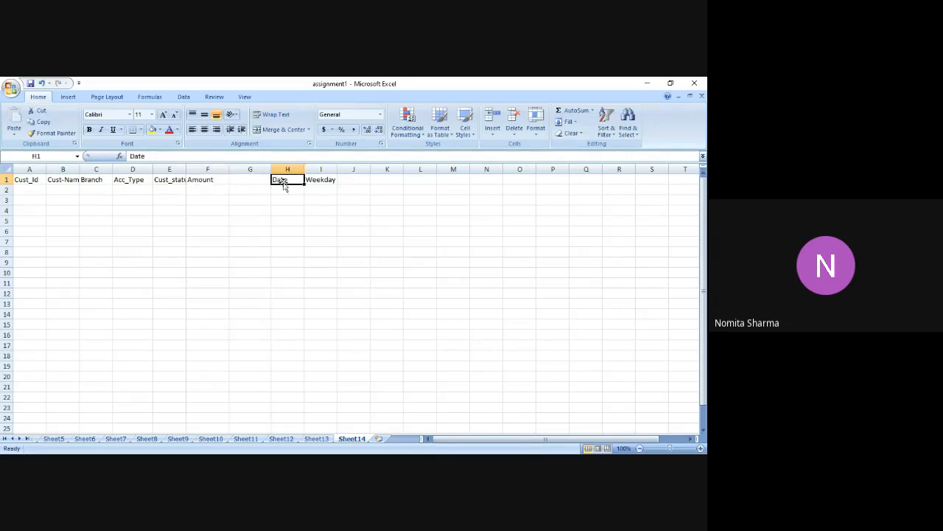
pyautogui.moveTo(286, 187); pyautogui.dragTo(253, 183)
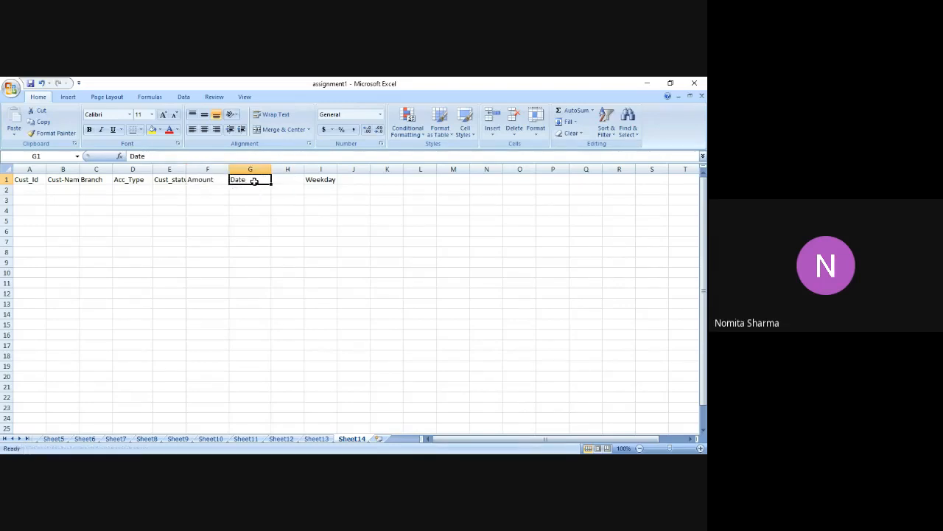
pyautogui.click(313, 181)
pyautogui.moveTo(313, 181); pyautogui.dragTo(293, 180)
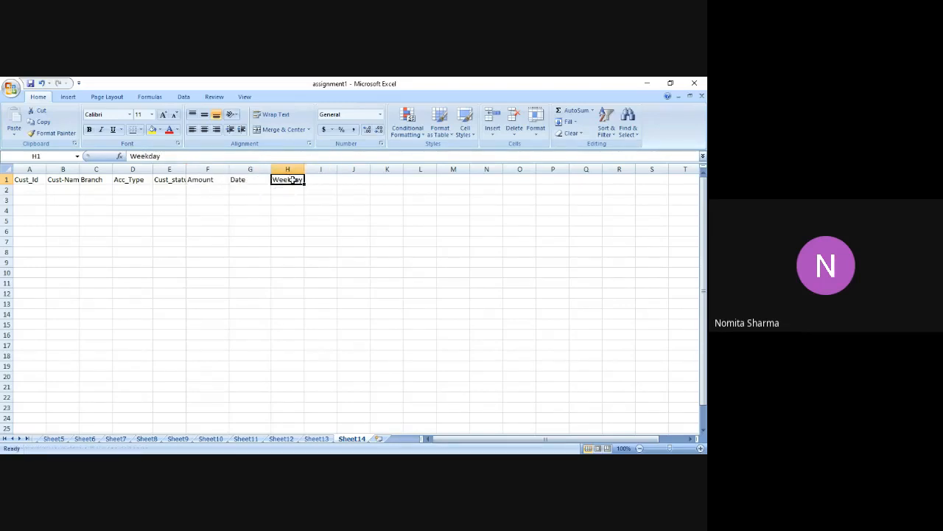
# Enter the customer IDs 1 to 6 in cells A2 to A7 of the Cust_Id column
pyautogui.click(30, 191)
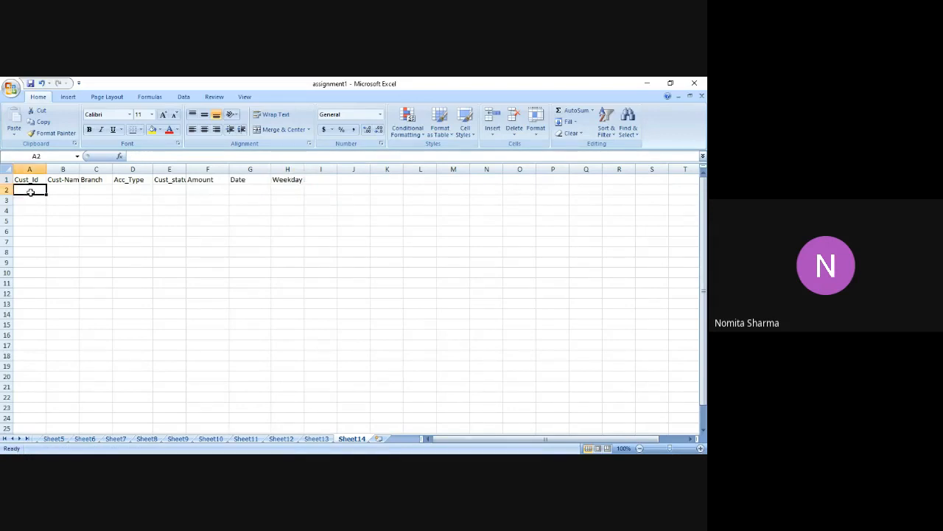
pyautogui.write('1')
pyautogui.press('Return')
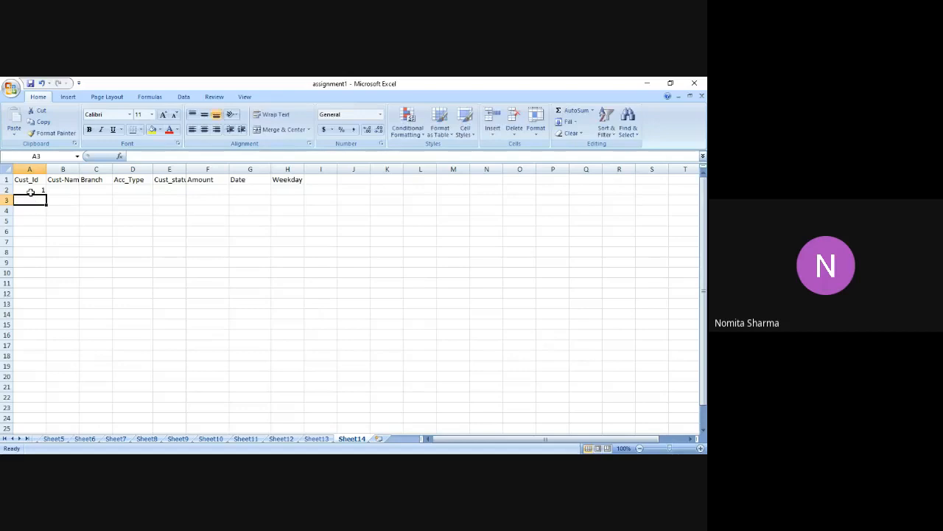
pyautogui.write('2')
pyautogui.press('Return')
pyautogui.write('3')
pyautogui.press('Return')
pyautogui.write('4')
pyautogui.press('Return')
pyautogui.write('5')
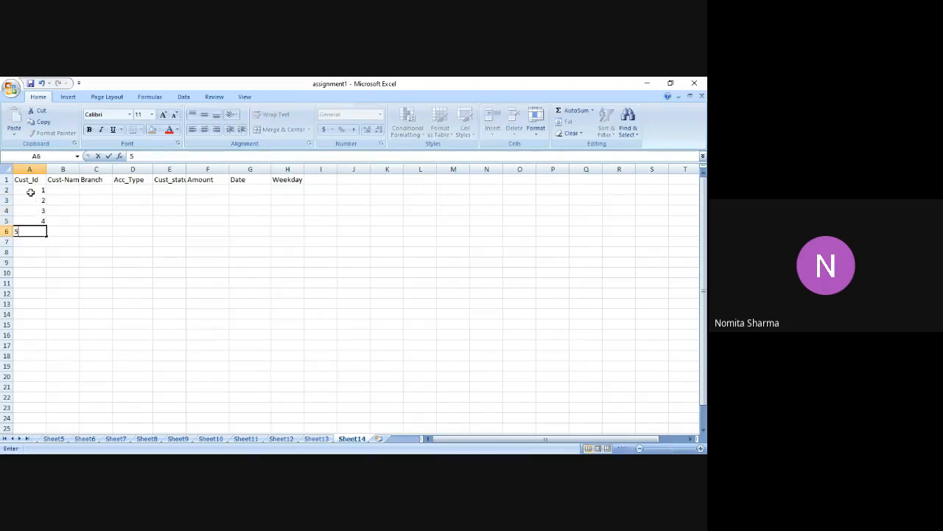
pyautogui.press('Return')
pyautogui.write('6')
# Extend the Cust_Id number series from A6:A7 down to A25, ending at 24
pyautogui.press('Up')
pyautogui.press('Up')
pyautogui.press('Up')
pyautogui.press('Up')
pyautogui.press('Down')
pyautogui.press('Down')
pyautogui.press('Down')
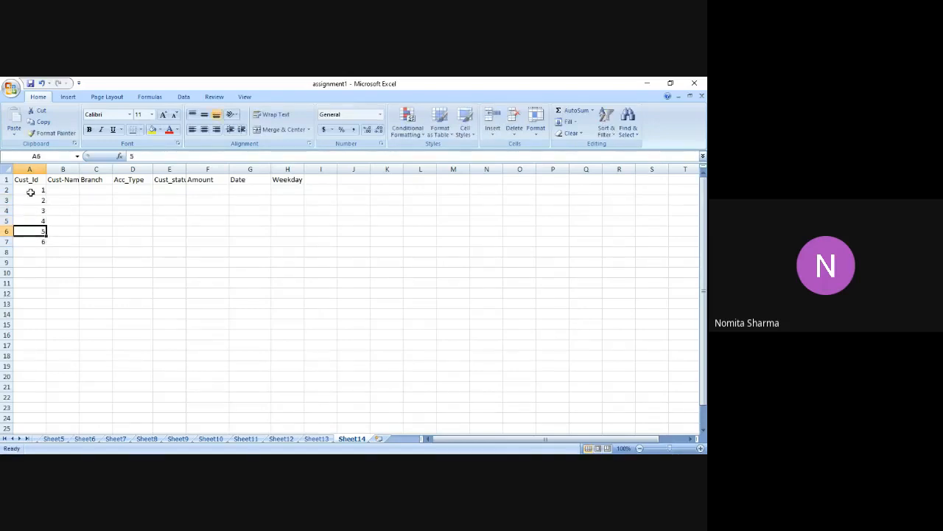
pyautogui.hotkey('shift', 'Down')
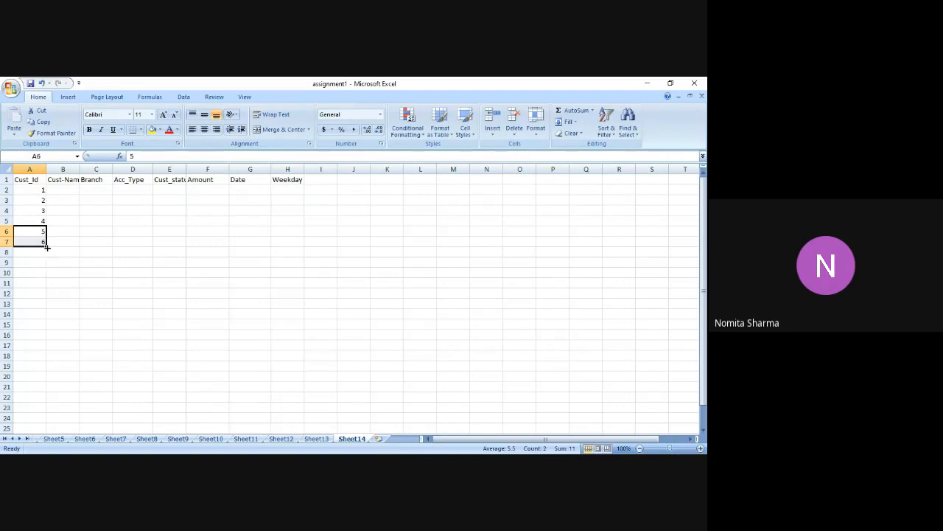
pyautogui.moveTo(47, 247); pyautogui.dragTo(49, 429)
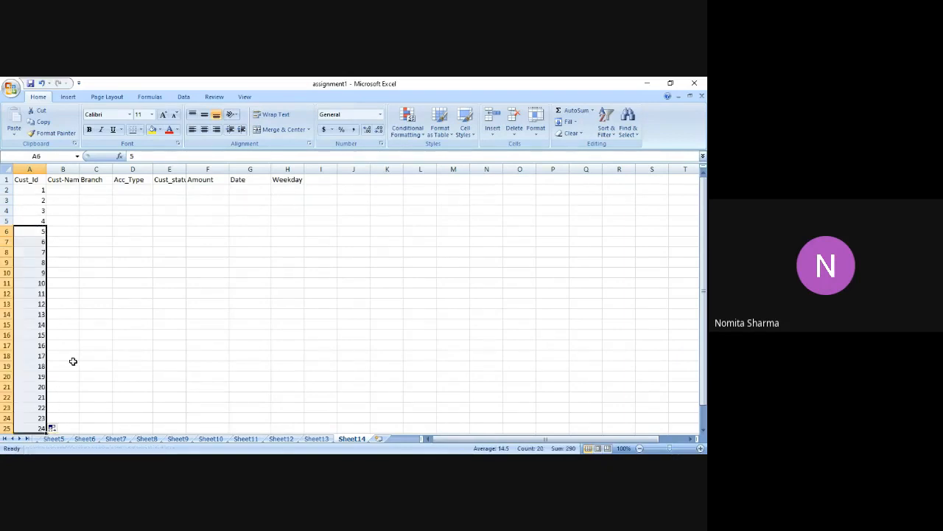
# Enter the names of the first four customers in cells B2 to B5
pyautogui.click(69, 189)
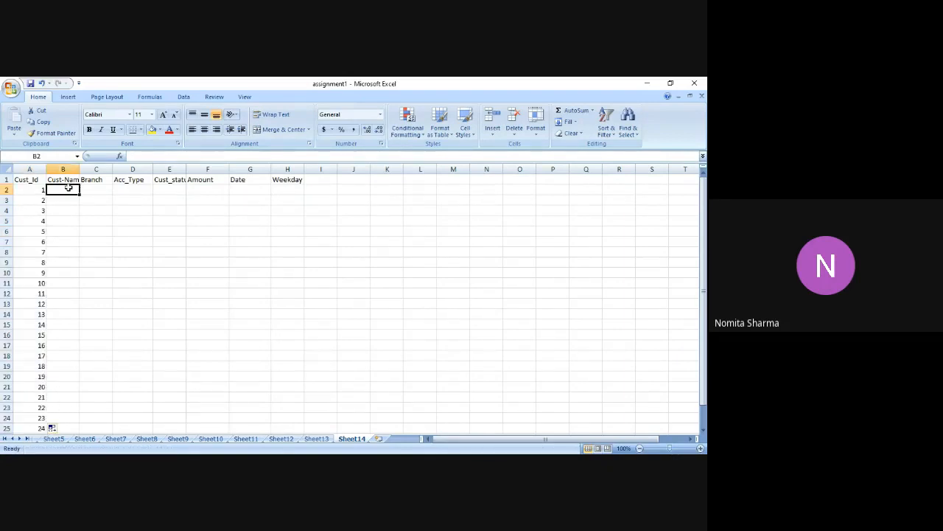
pyautogui.write('Bob')
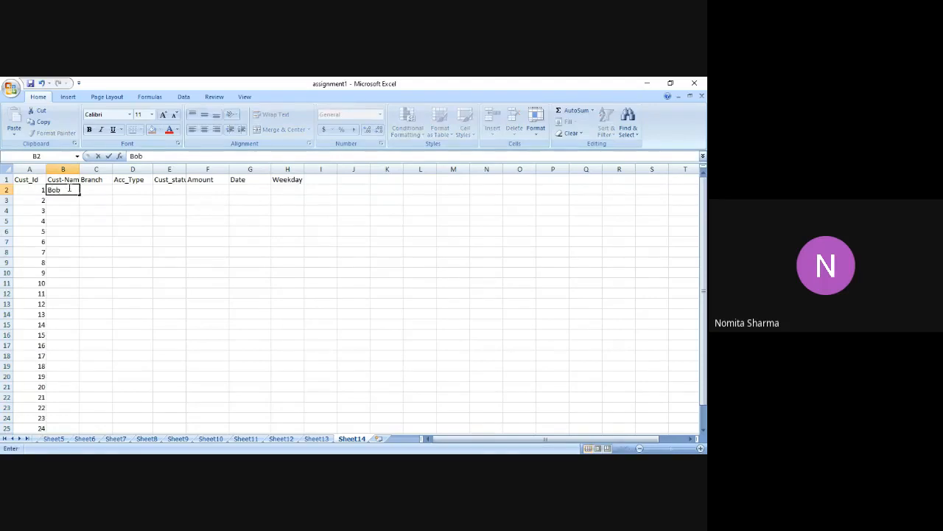
pyautogui.press('Return')
pyautogui.write('Green')
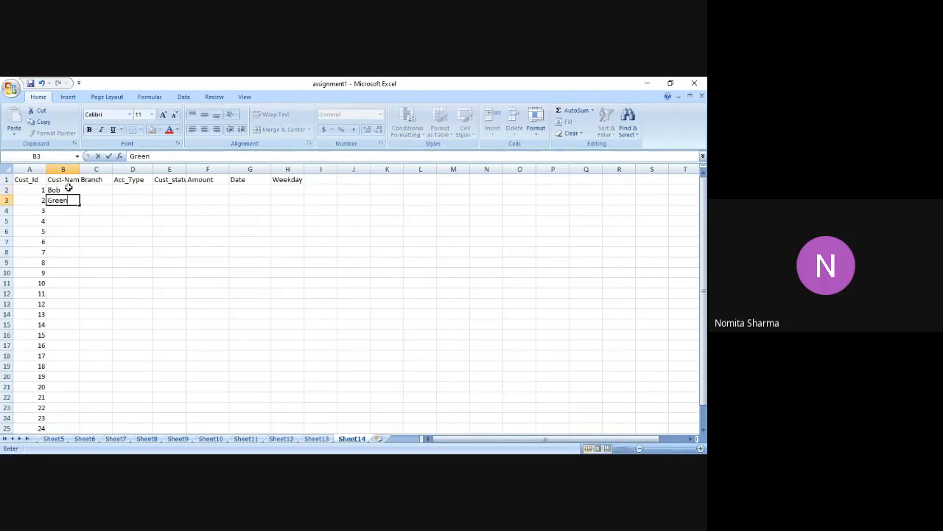
pyautogui.press('Return')
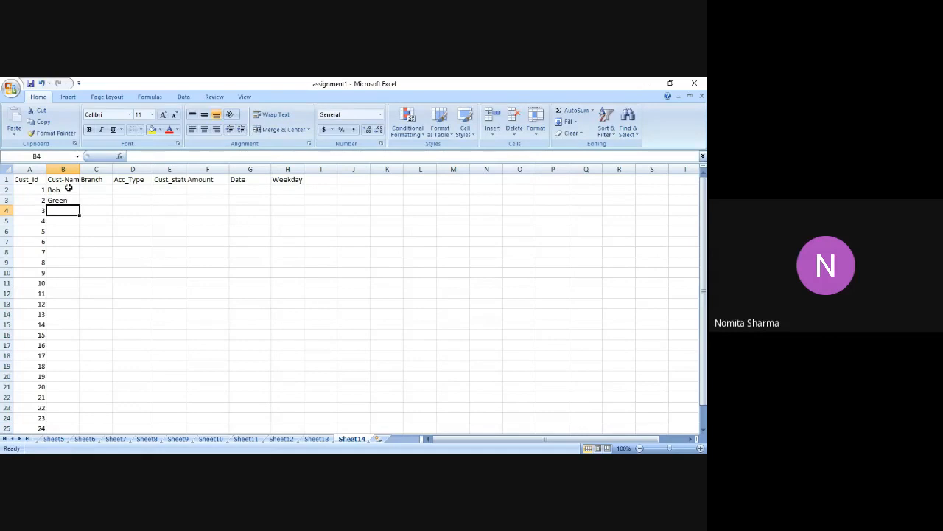
pyautogui.write('Black')
pyautogui.press('Return')
pyautogui.write('W')
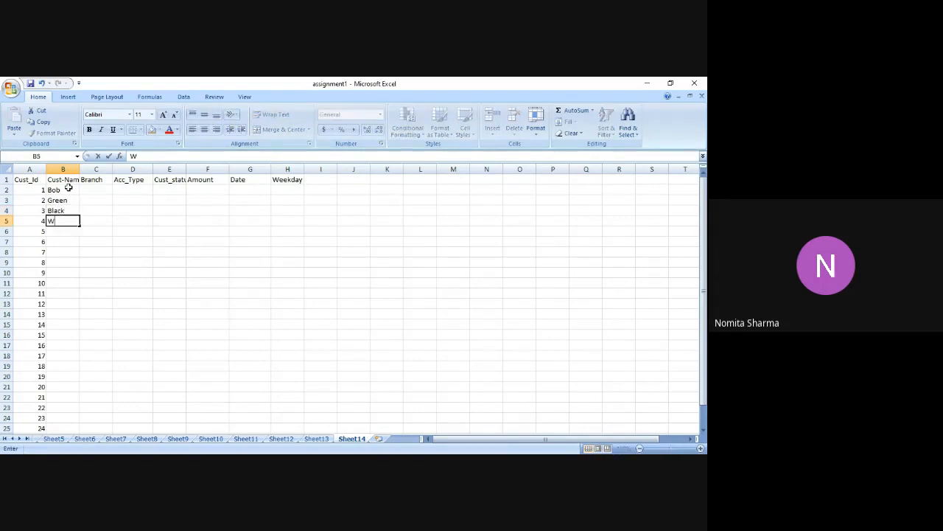
pyautogui.write('hite')
pyautogui.press('Return')
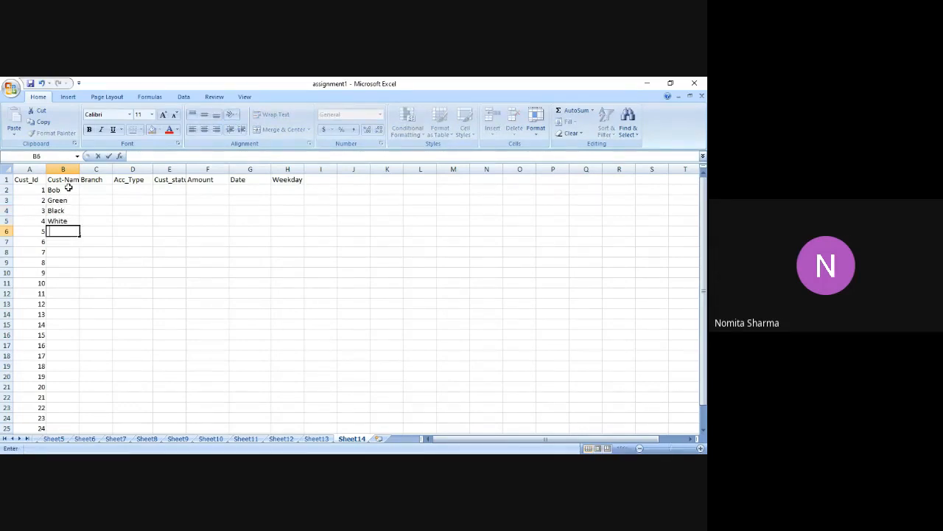
# Enter the names of customers 5 to 9 in cells B6 to B10
pyautogui.write('Jolly')
pyautogui.press('Return')
pyautogui.write('Gary')
pyautogui.press('Return')
pyautogui.write('Hary')
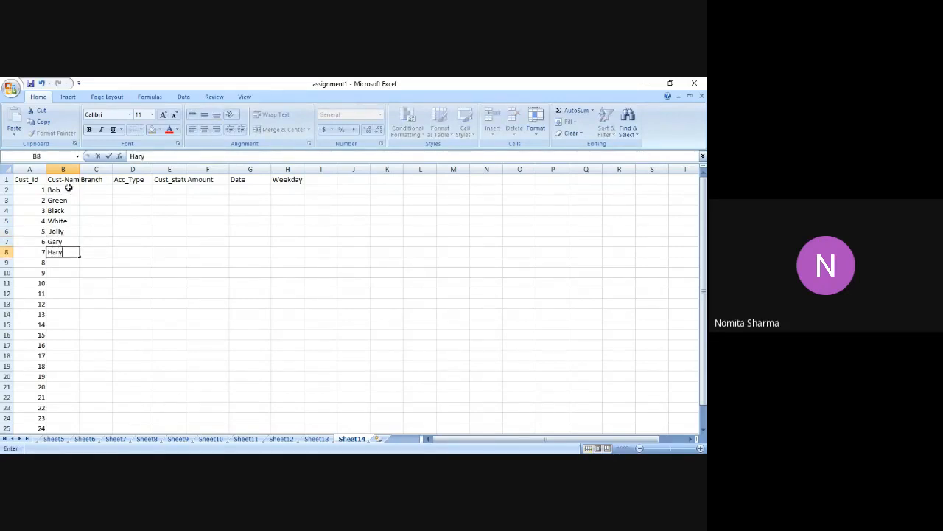
pyautogui.press('Return')
pyautogui.write('Mary')
pyautogui.press('Return')
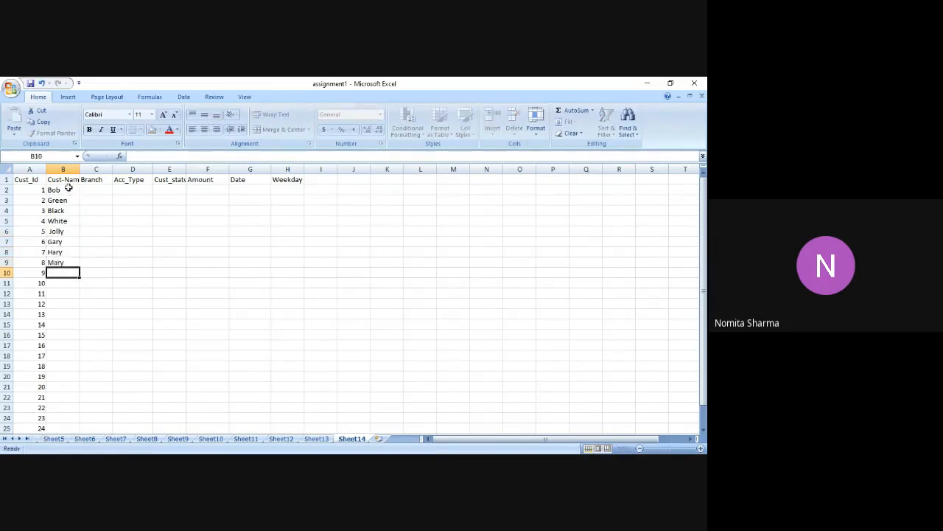
pyautogui.write('Tary')
pyautogui.press('Return')
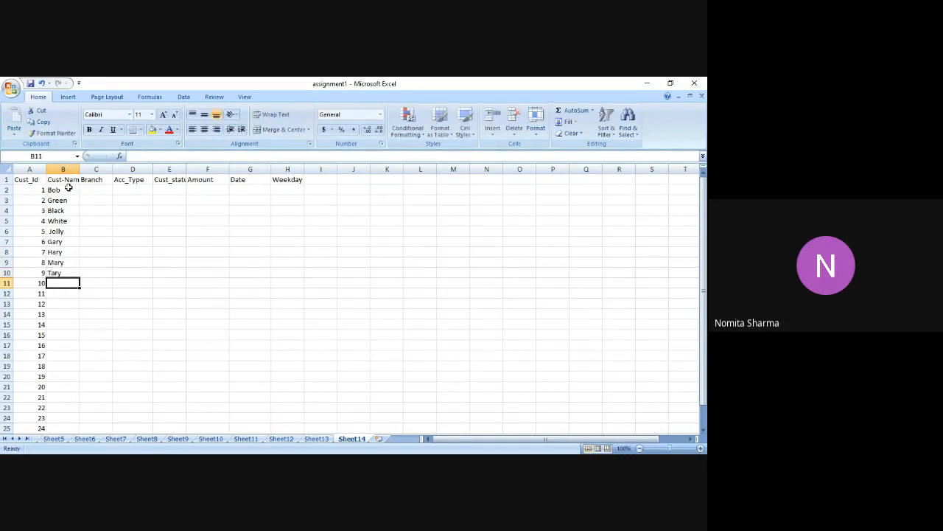
# Enter the names of customers 10 to 12 in cells B11 to B13
pyautogui.write('G')
pyautogui.press('BackSpace')
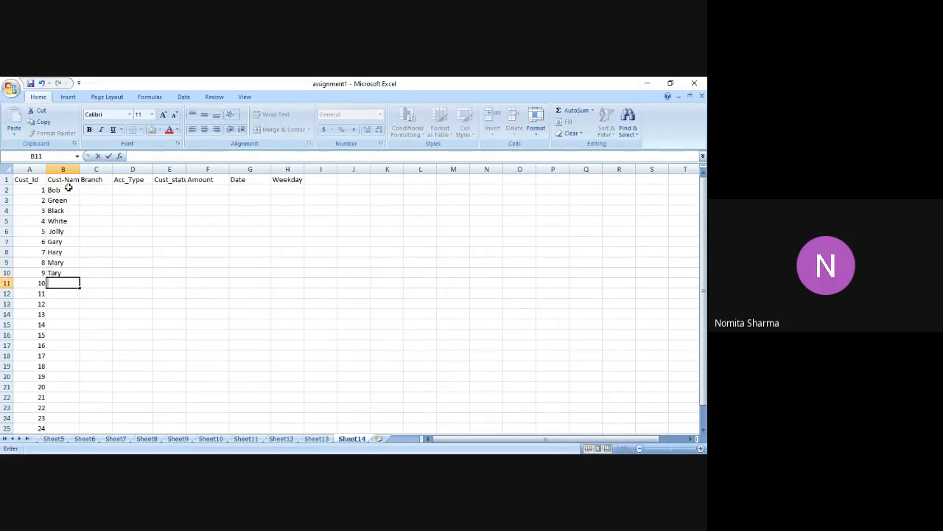
pyautogui.write('Whitehead')
pyautogui.press('Return')
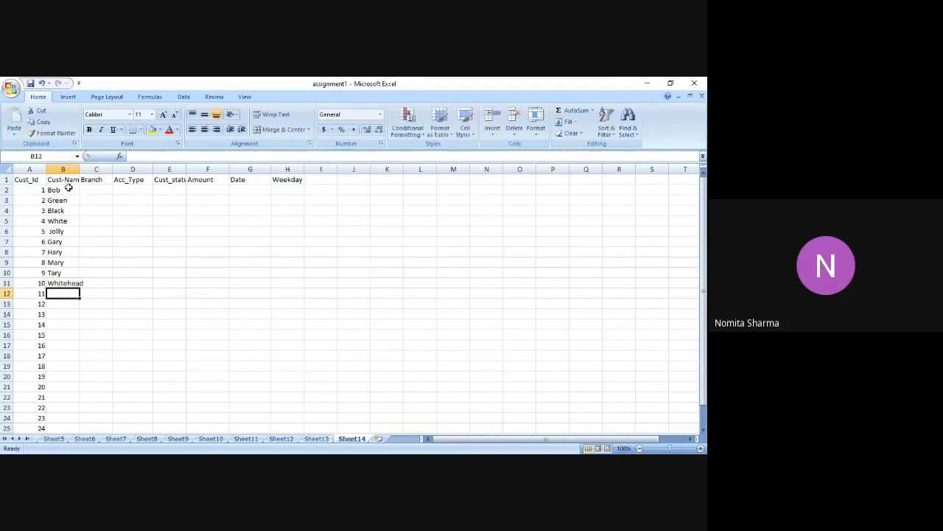
pyautogui.write('Biance')
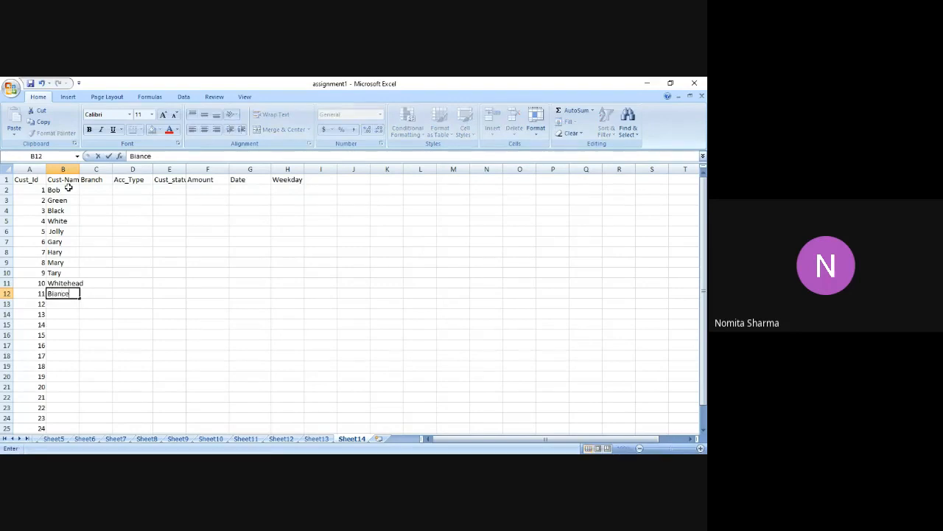
pyautogui.press('Return')
pyautogui.write('Te')
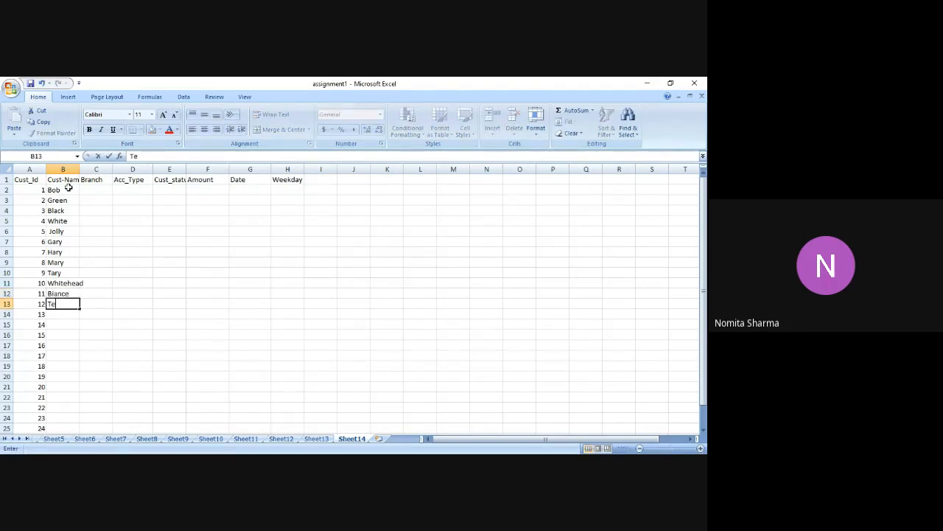
pyautogui.write('rry')
pyautogui.press('Return')
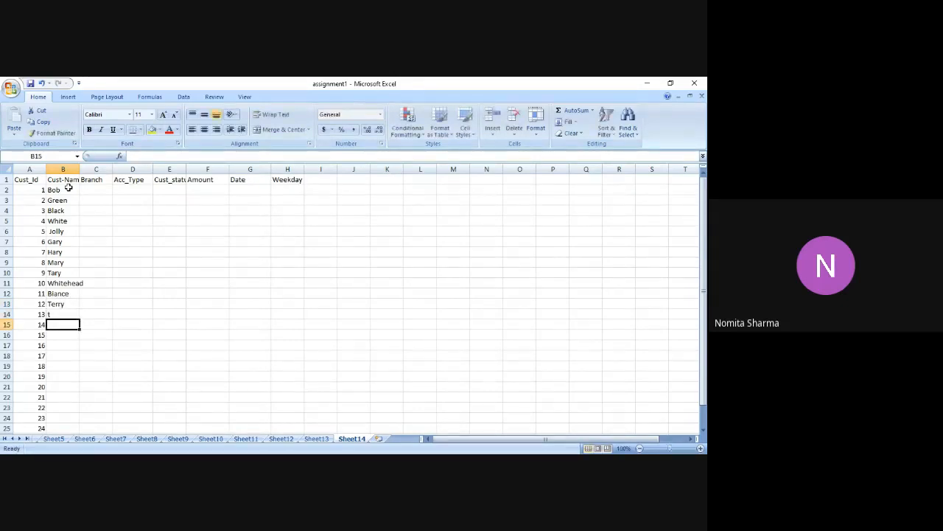
# Enter the names of customers 13 and 14 in cells B14 and B15
pyautogui.write('T')
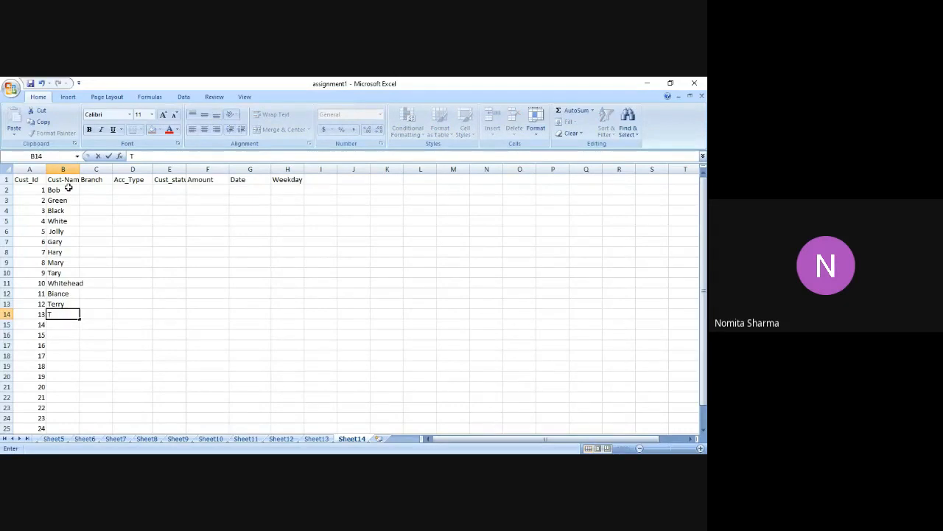
pyautogui.write('erry')
pyautogui.press('Return')
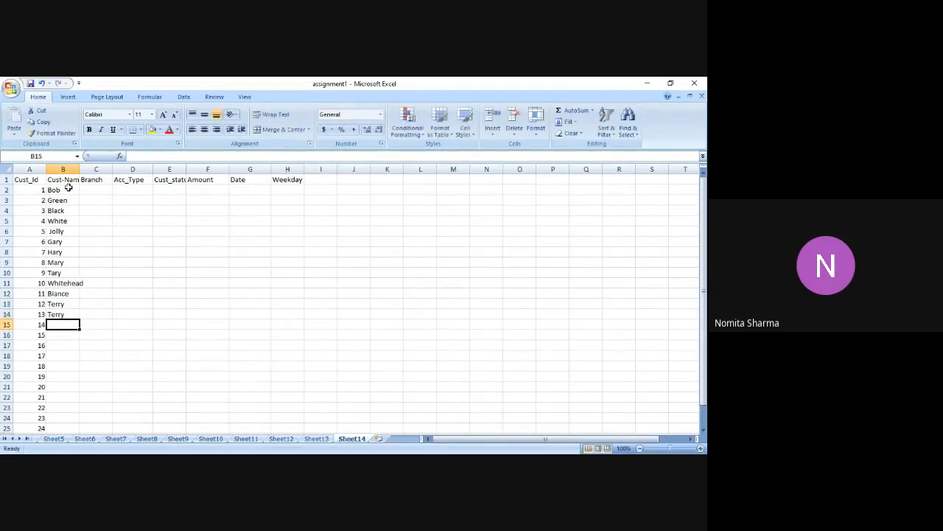
pyautogui.write('w')
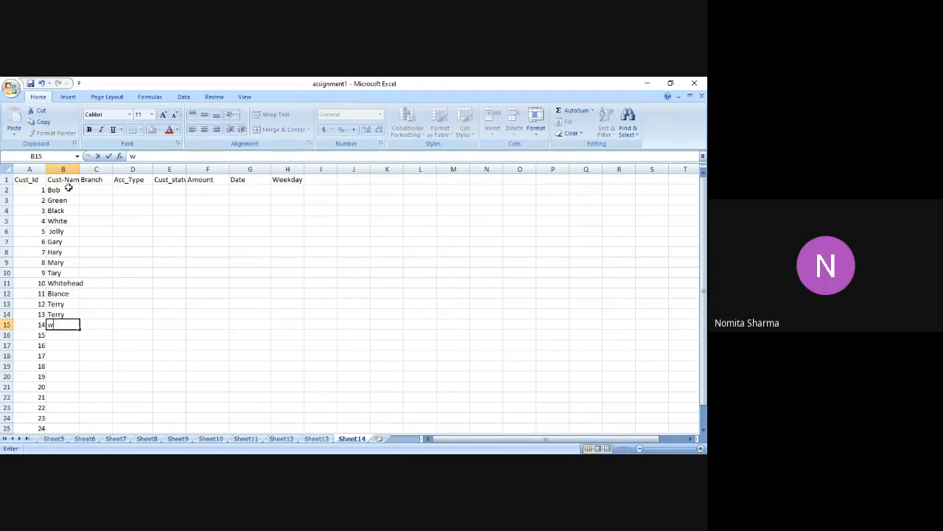
pyautogui.write('hitehe')
pyautogui.press('Return')
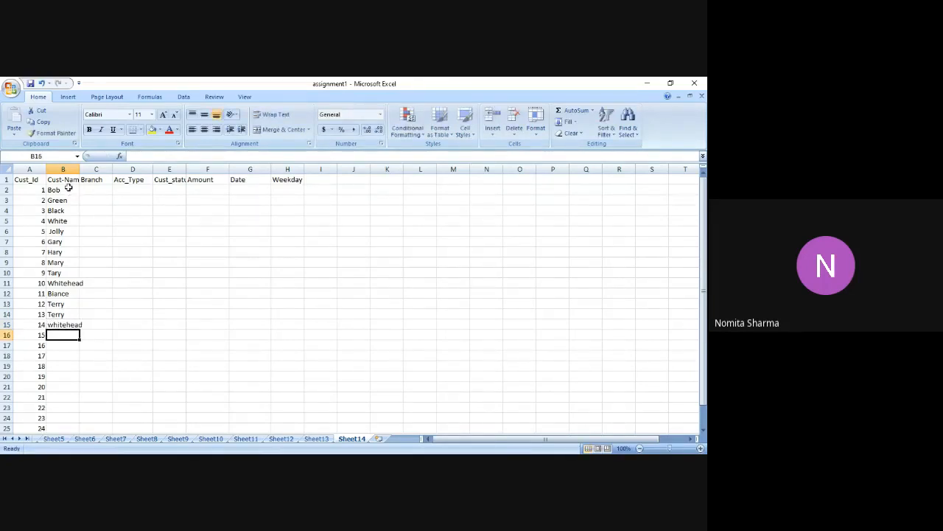
# Enter the same name for customers 15 and 16 in cells B16 and B17
pyautogui.write('Bl')
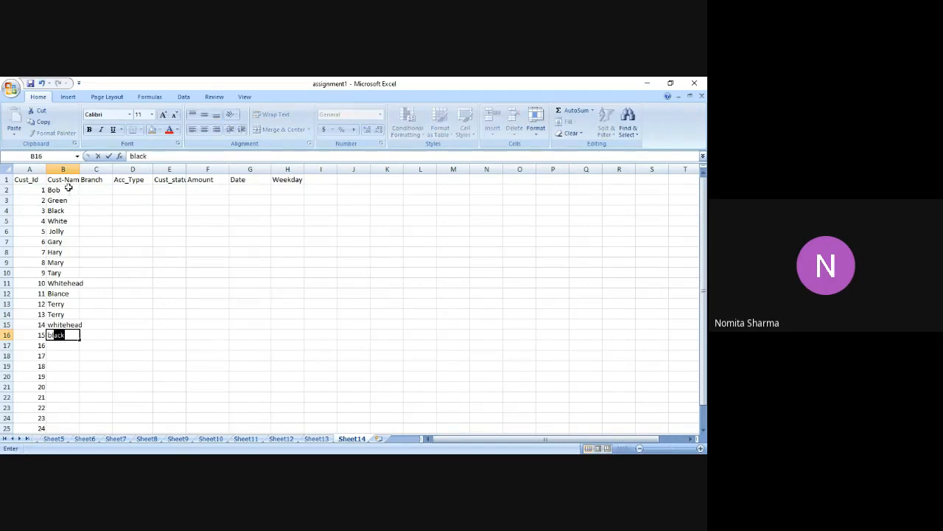
pyautogui.press('Return')
pyautogui.write('b')
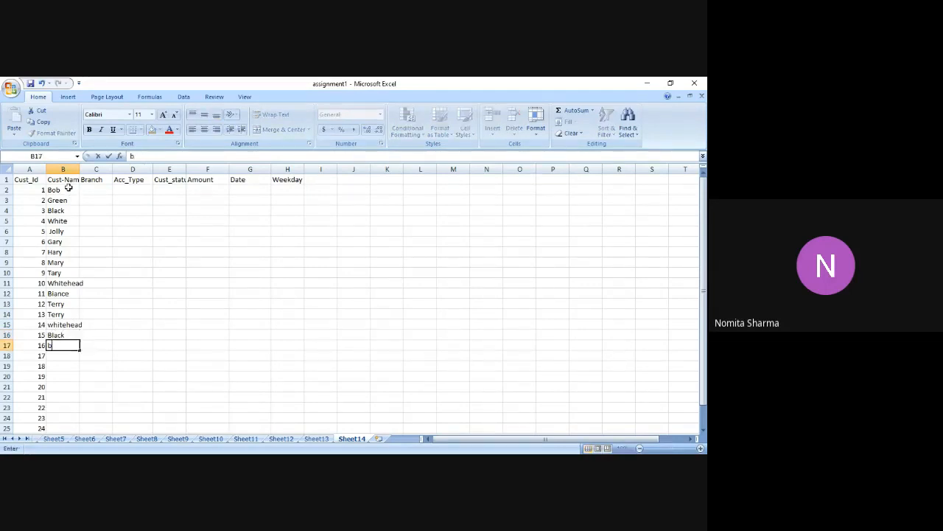
pyautogui.press('Return')
pyautogui.press('Up')
pyautogui.write('Bl')
pyautogui.press('Return')
# Enter the names of customers 17 to 19 in cells B18 to B20
pyautogui.write('whi')
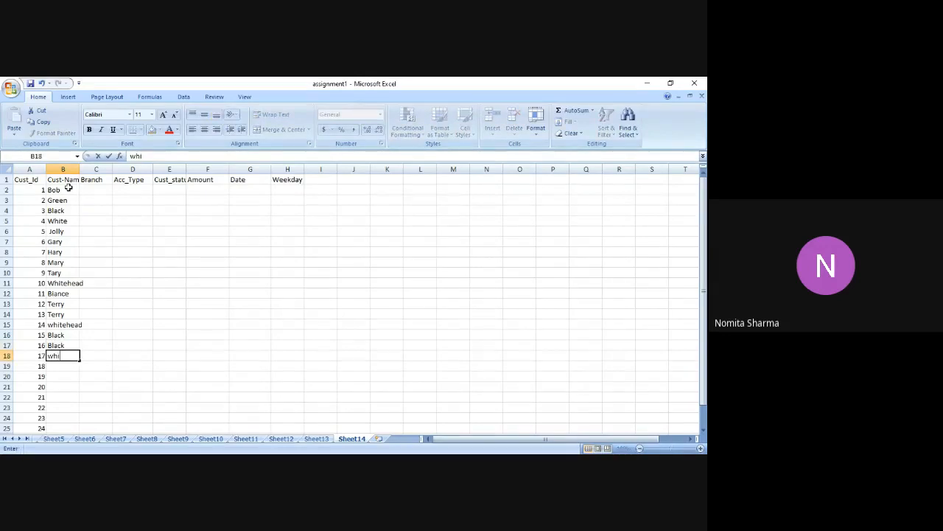
pyautogui.write('teh')
pyautogui.press('Return')
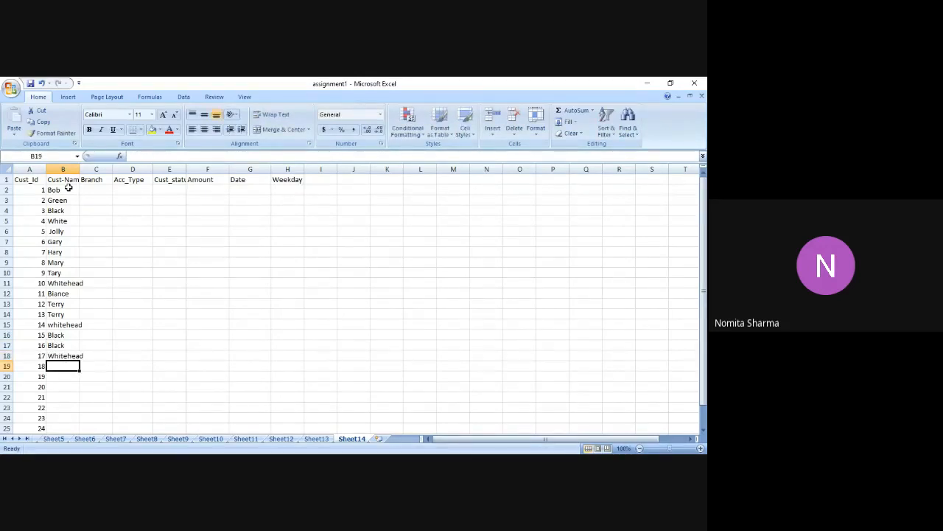
pyautogui.write('green')
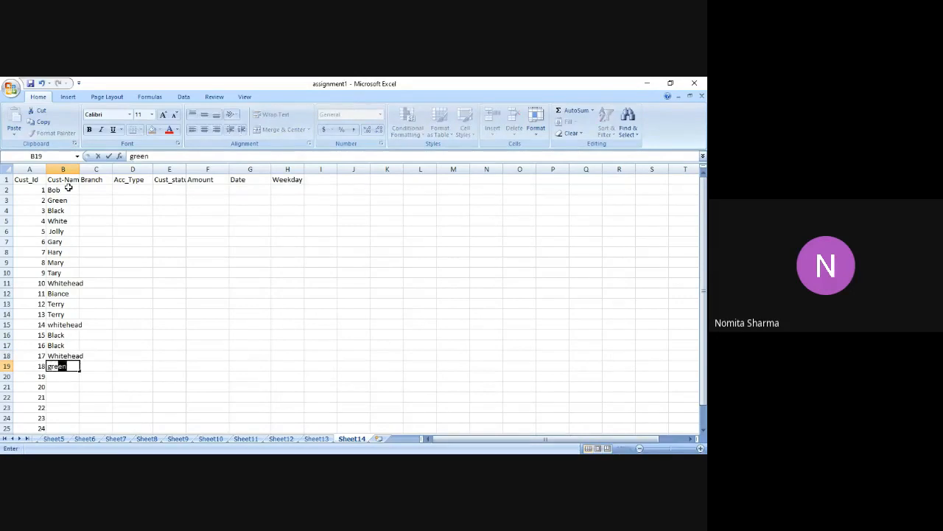
pyautogui.press('Return')
pyautogui.write('whitebey')
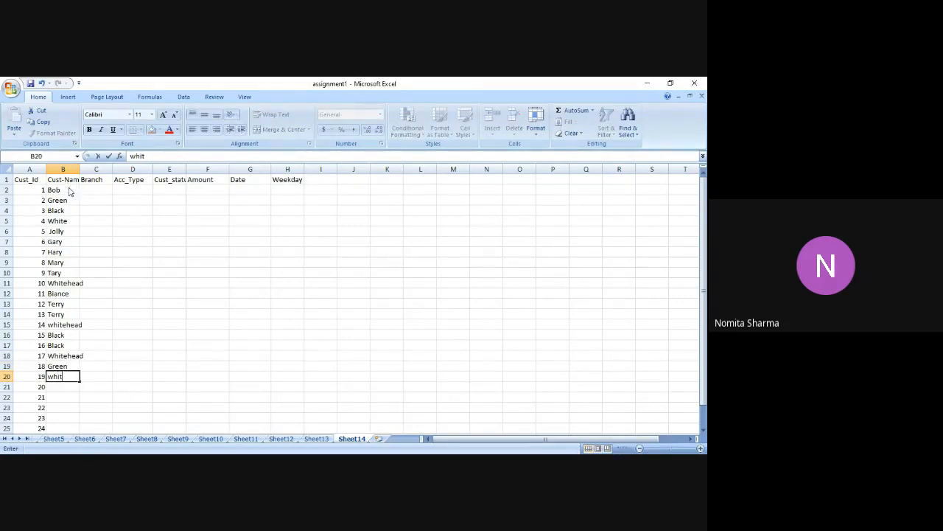
pyautogui.press('BackSpace')
pyautogui.press('BackSpace')
pyautogui.press('BackSpace')
pyautogui.write('y')
pyautogui.press('Return')
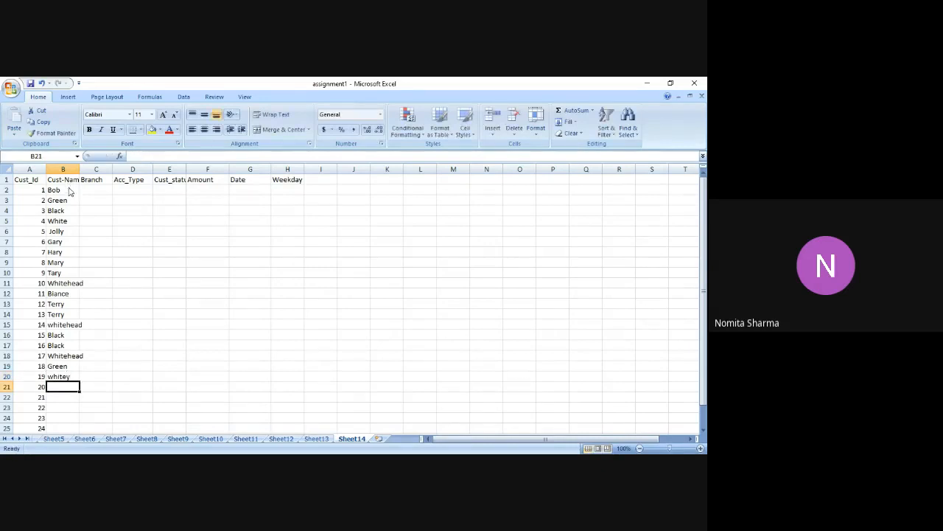
# Enter the names of customers 20 to 24 in cells B21 to B25
pyautogui.write('scot')
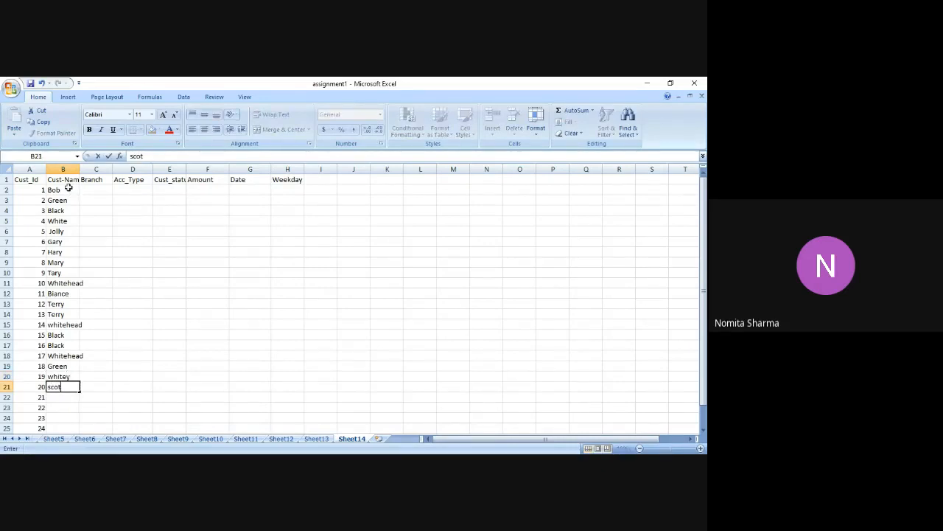
pyautogui.press('Return')
pyautogui.write('scott')
pyautogui.press('Return')
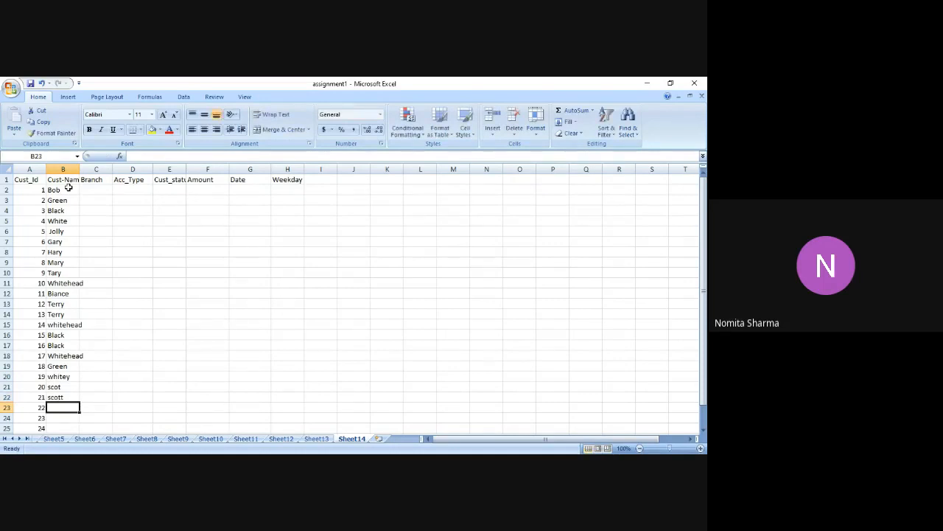
pyautogui.write('emma')
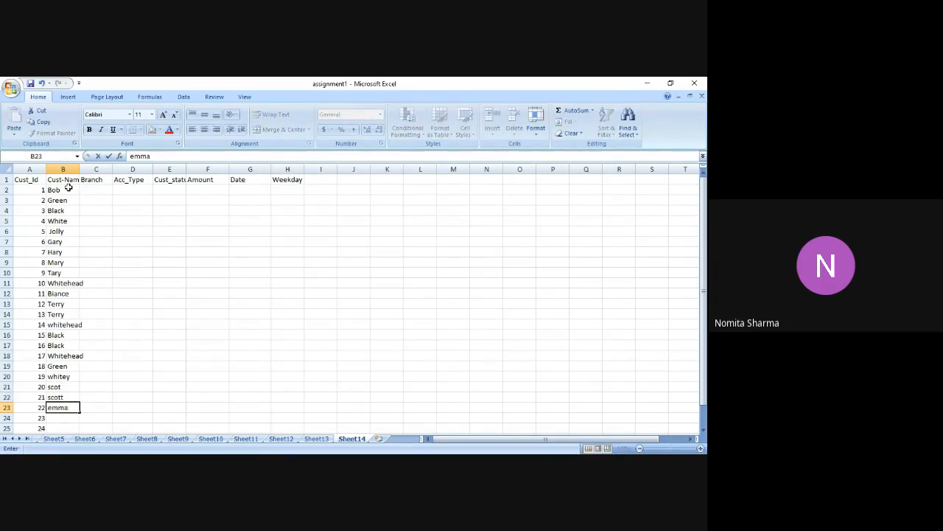
pyautogui.press('Return')
pyautogui.write('s')
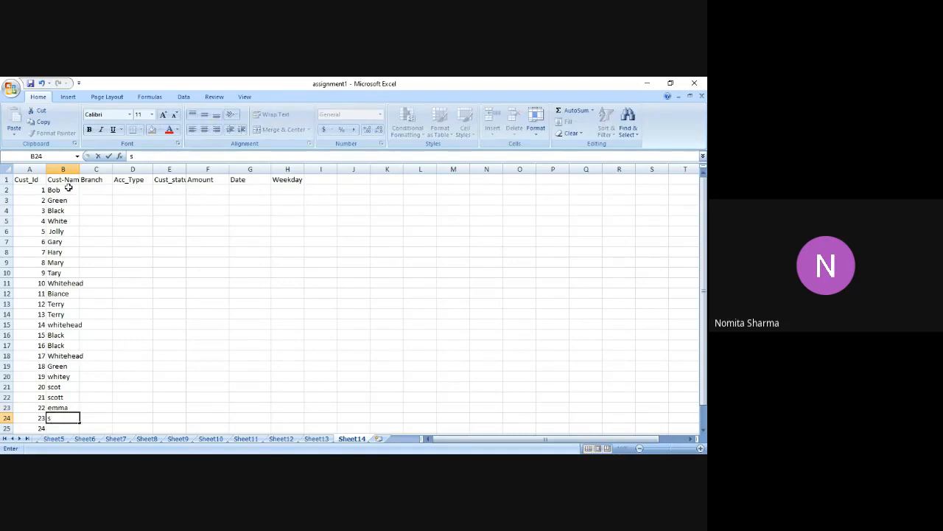
pyautogui.write('cott')
pyautogui.press('Return')
pyautogui.write('emma')
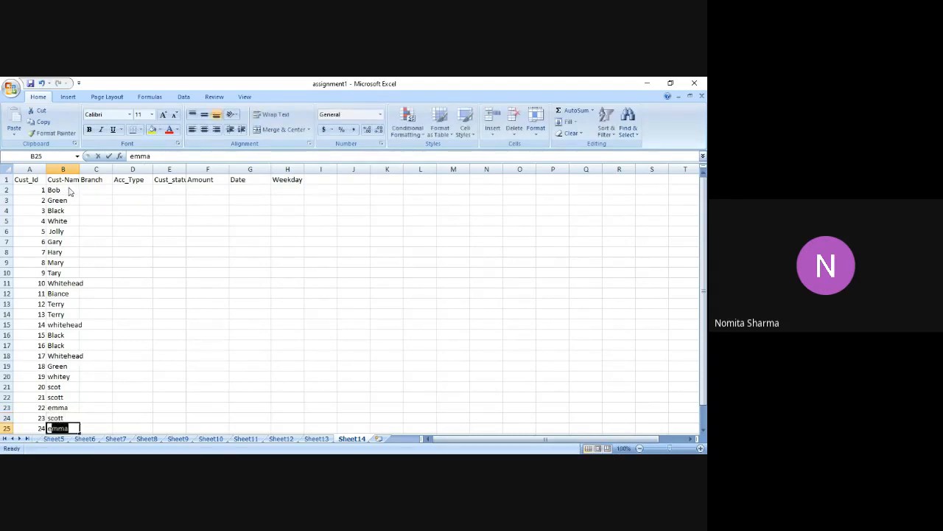
pyautogui.press('Return')
# Return to cell C2, the first empty data cell under the Branch header
pyautogui.press('Up')
pyautogui.press('Up')
pyautogui.press('Up')
pyautogui.press('Up')
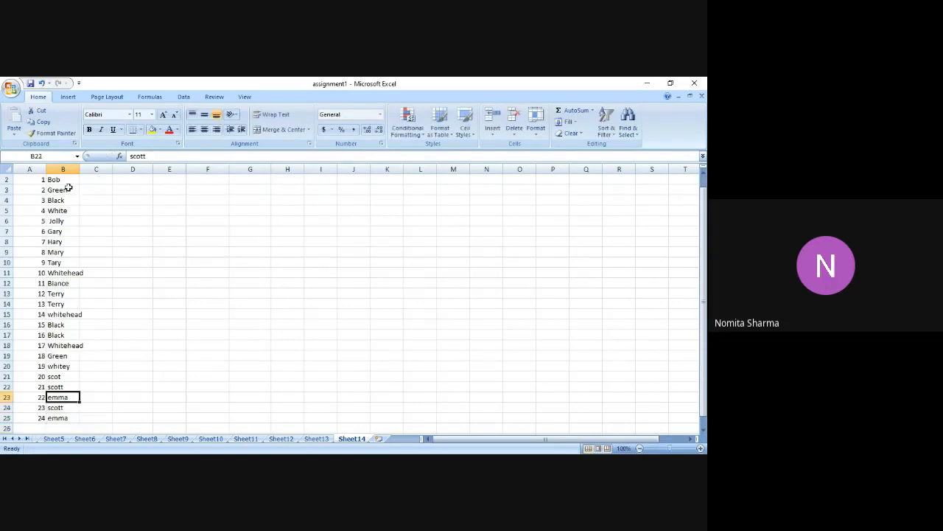
pyautogui.press('Up')
pyautogui.press('Up')
pyautogui.press('Up')
pyautogui.press('Up')
pyautogui.press('Up')
pyautogui.press('Up')
pyautogui.press('Up')
pyautogui.press('Up')
pyautogui.press('Up')
pyautogui.press('Up')
pyautogui.press('Up')
pyautogui.press('Up')
pyautogui.press('Up')
pyautogui.press('Up')
pyautogui.press('Up')
pyautogui.press('Up')
pyautogui.press('Up')
pyautogui.press('Up')
pyautogui.press('Up')
pyautogui.press('Up')
pyautogui.press('Down')
pyautogui.press('Right')
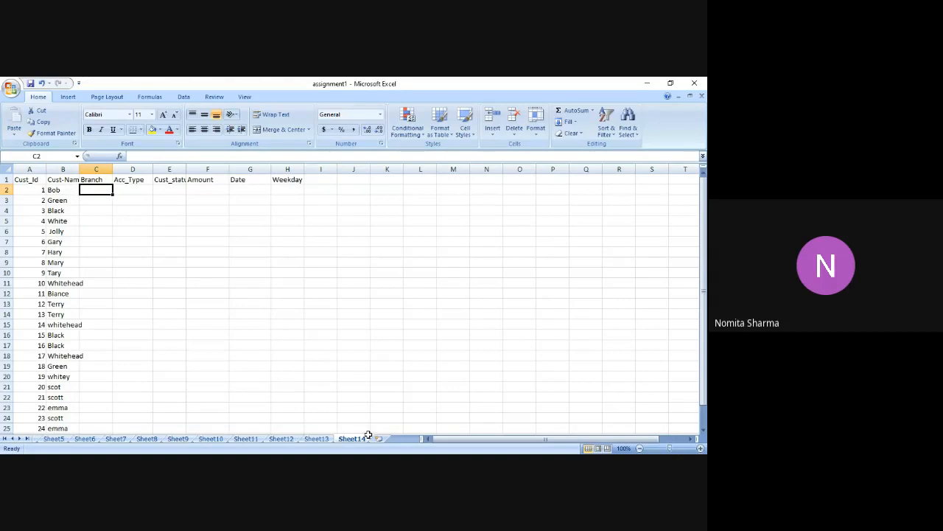
pyautogui.hotkey('alt', 'Tab')
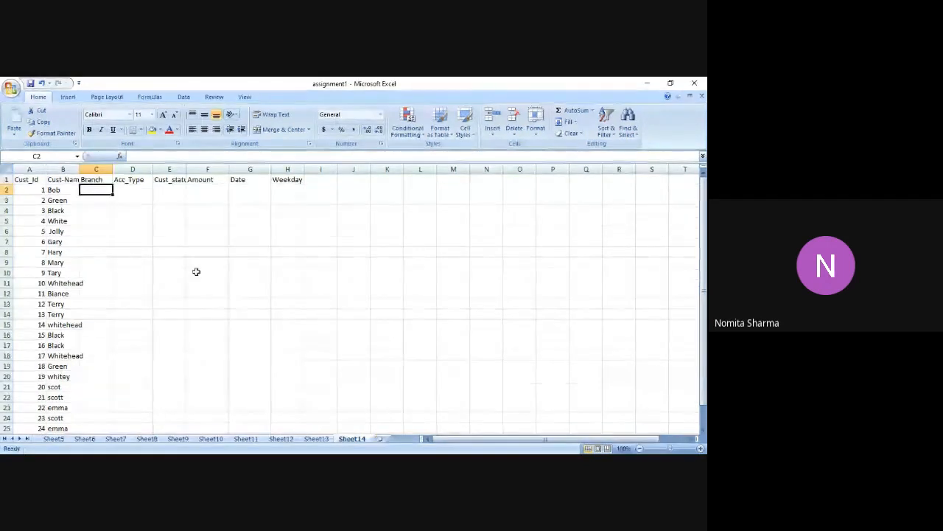
# Insert a new column before Acc_Type and enter the header City in D1
pyautogui.click(127, 170)
pyautogui.rightClick(127, 172)
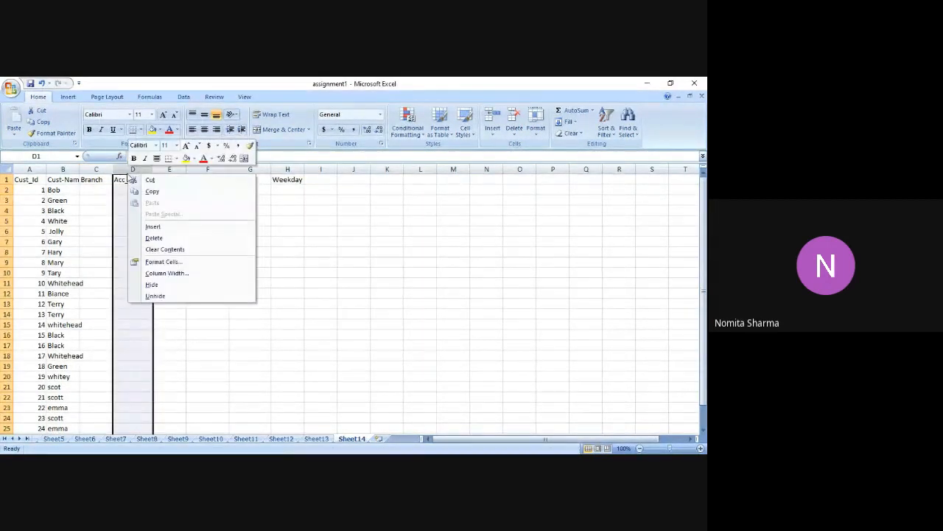
pyautogui.click(152, 226)
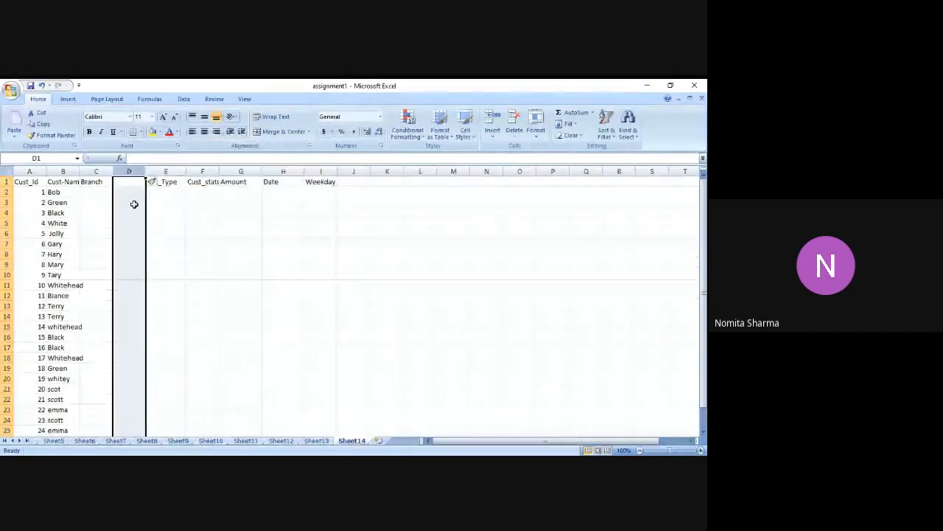
pyautogui.click(130, 181)
pyautogui.write('City')
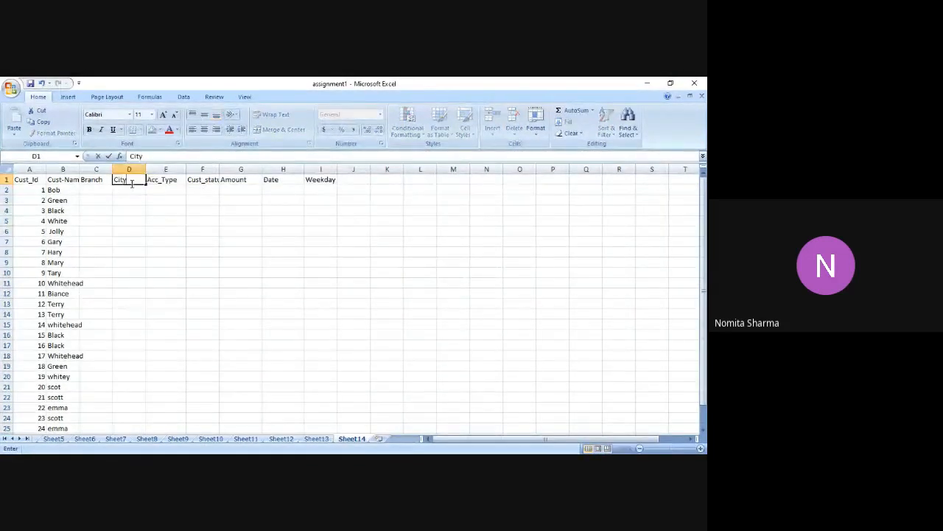
pyautogui.press('Return')
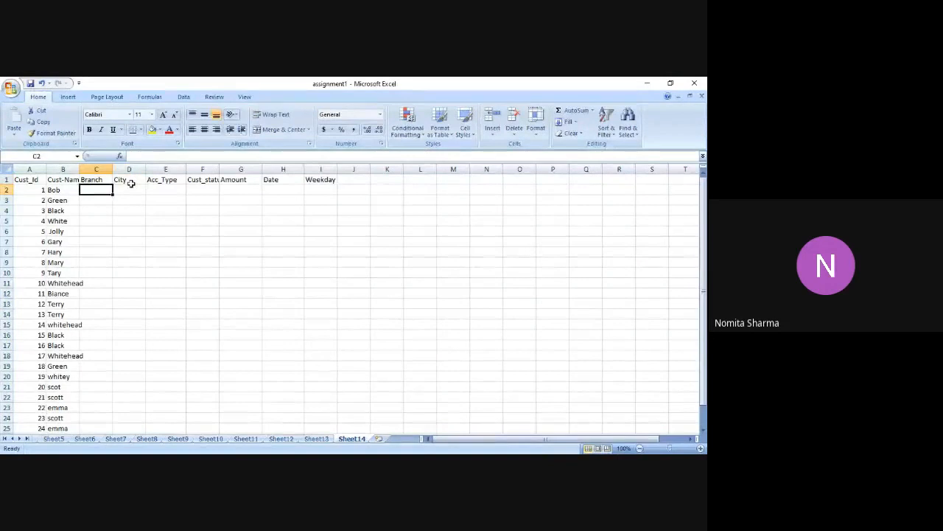
# Move the Branch header from C1 to D2 and put the City header in C1
pyautogui.press('Up')
pyautogui.hotkey('ctrl', 'c')
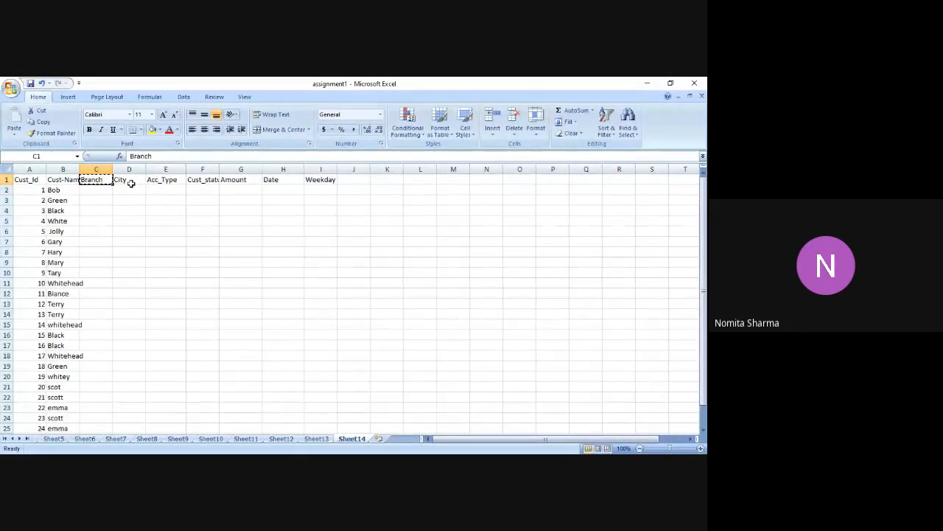
pyautogui.click(132, 189)
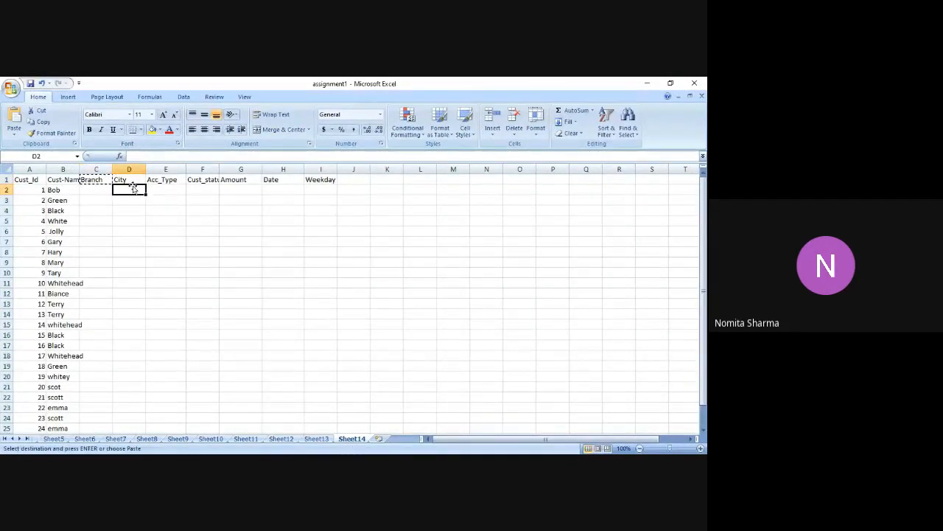
pyautogui.hotkey('ctrl', 'v')
pyautogui.click(134, 179)
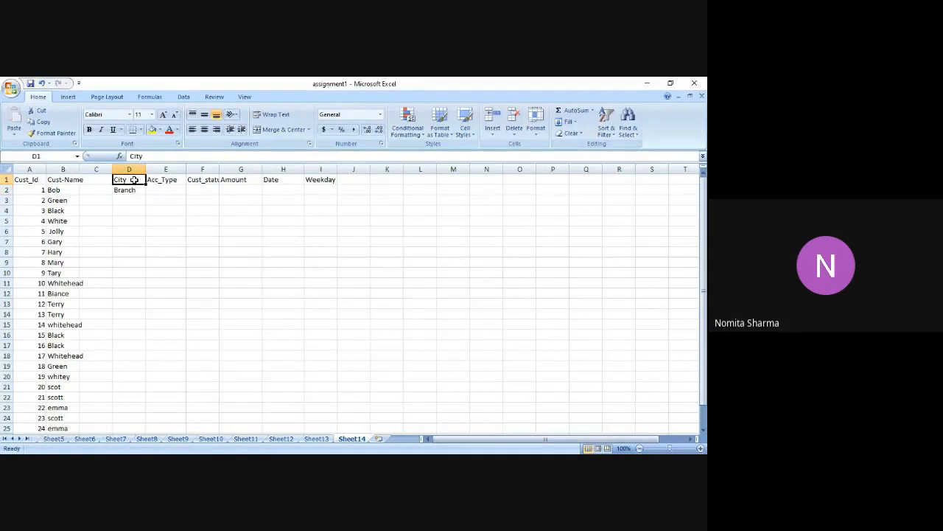
pyautogui.hotkey('ctrl', 'x')
pyautogui.press('Left')
pyautogui.hotkey('ctrl', 'v')
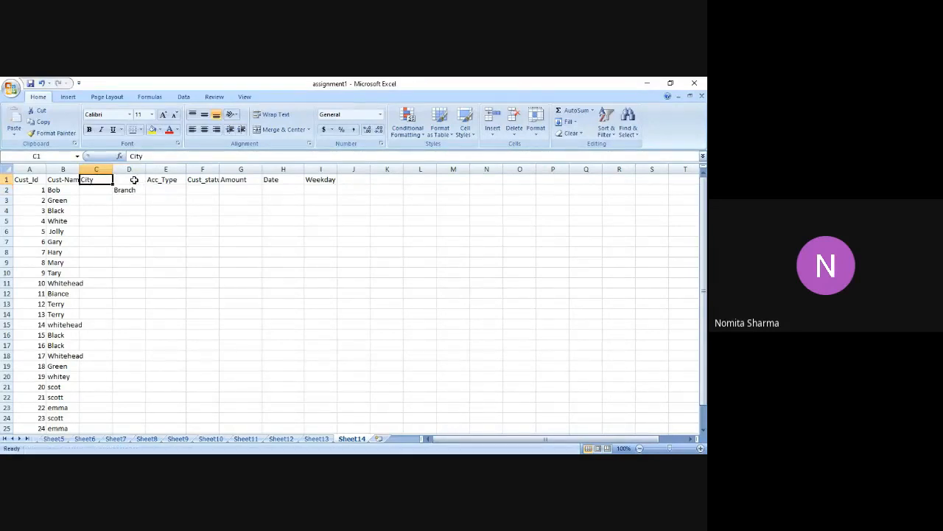
# Move the Branch header from D2 up to D1, next to the City header
pyautogui.press('Right')
pyautogui.press('Down')
pyautogui.hotkey('ctrl', 'x')
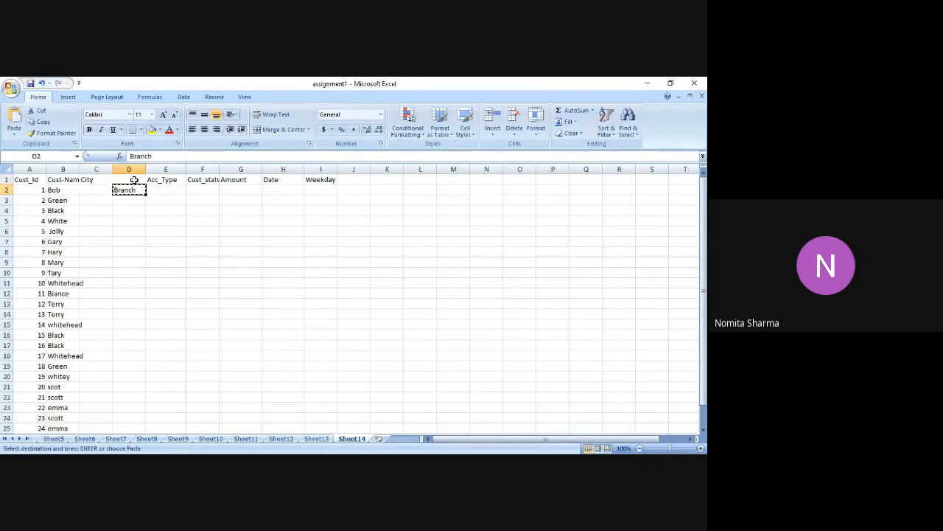
pyautogui.click(135, 179)
pyautogui.hotkey('ctrl', 'v')
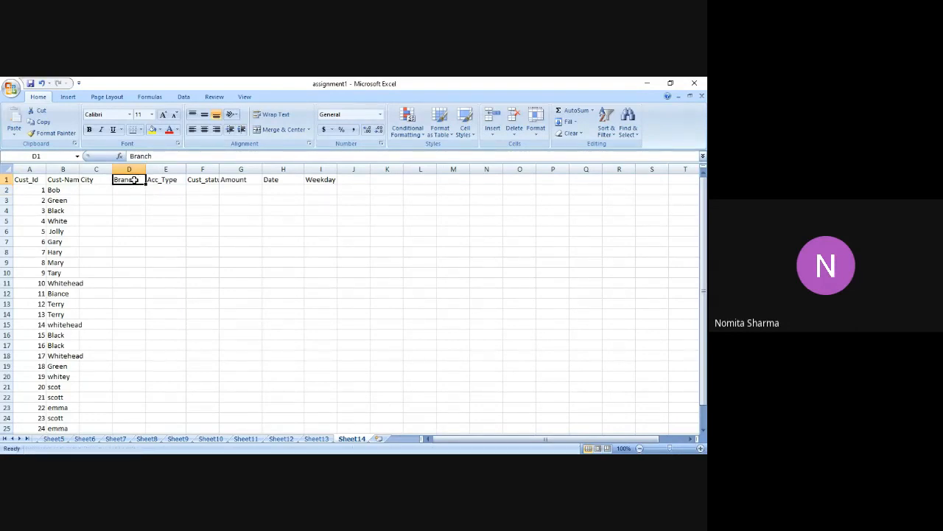
pyautogui.press('Return')
# Fill the City column with New Delhi in C2, Mumbai in C3 and New Delhi in C4
pyautogui.click(101, 190)
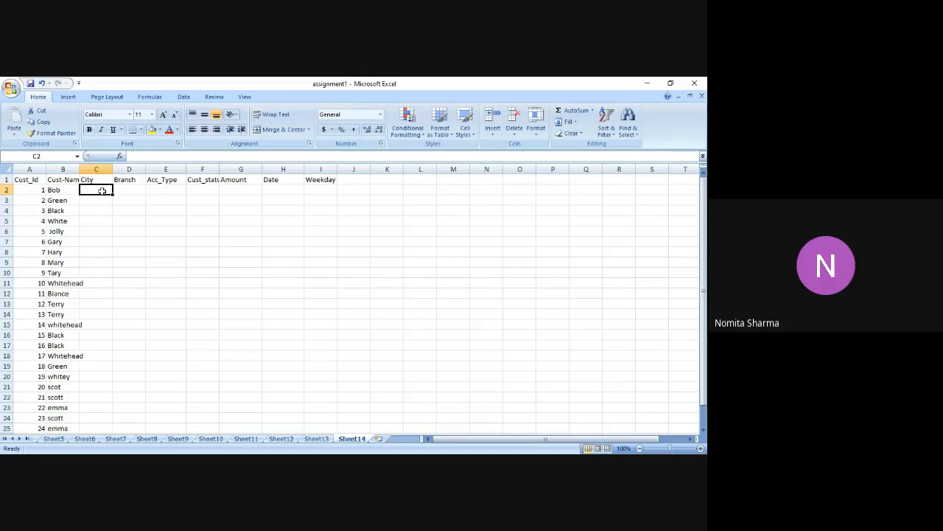
pyautogui.write('n')
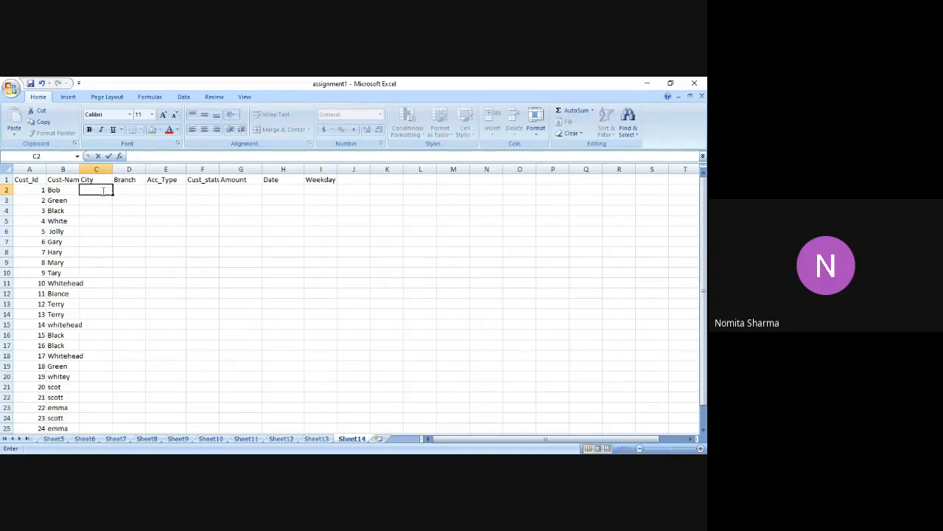
pyautogui.write('New Delhi')
pyautogui.press('Return')
pyautogui.write('Mum')
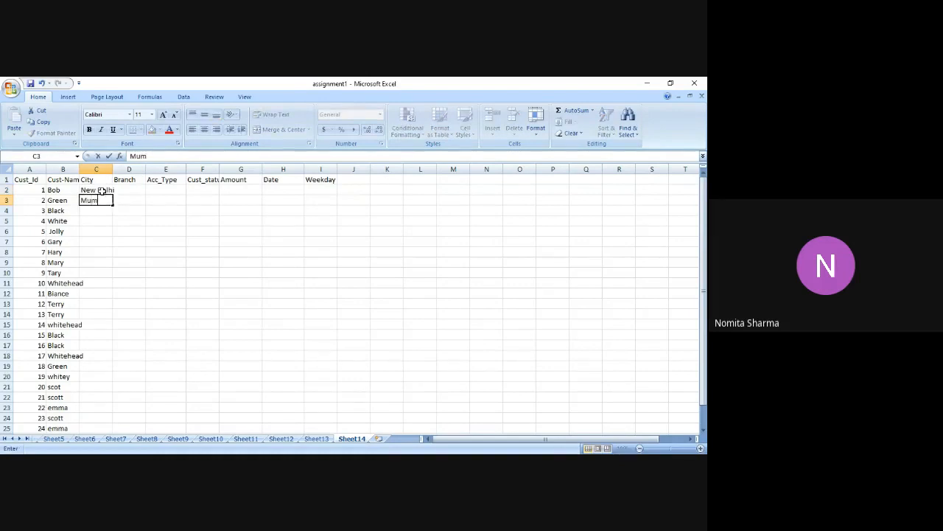
pyautogui.write('bai')
pyautogui.press('Return')
pyautogui.write('New Delhi')
pyautogui.press('Return')
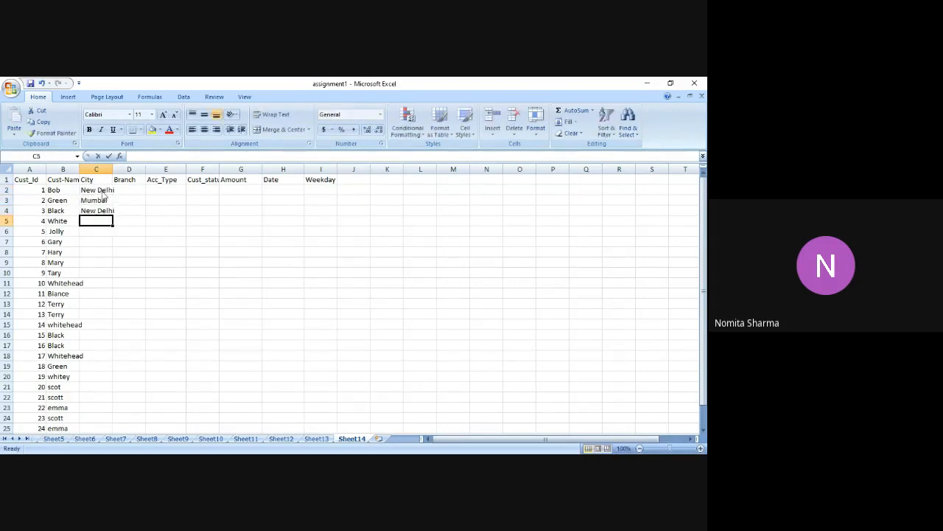
# Enter Mumbai as the city for customers 4 to 8 in cells C5 to C9
pyautogui.write('Mumbai')
pyautogui.press('Return')
pyautogui.write('Mumbai')
pyautogui.press('Return')
pyautogui.write('Mumbai')
pyautogui.press('Return')
pyautogui.write('Mumbai')
pyautogui.press('Return')
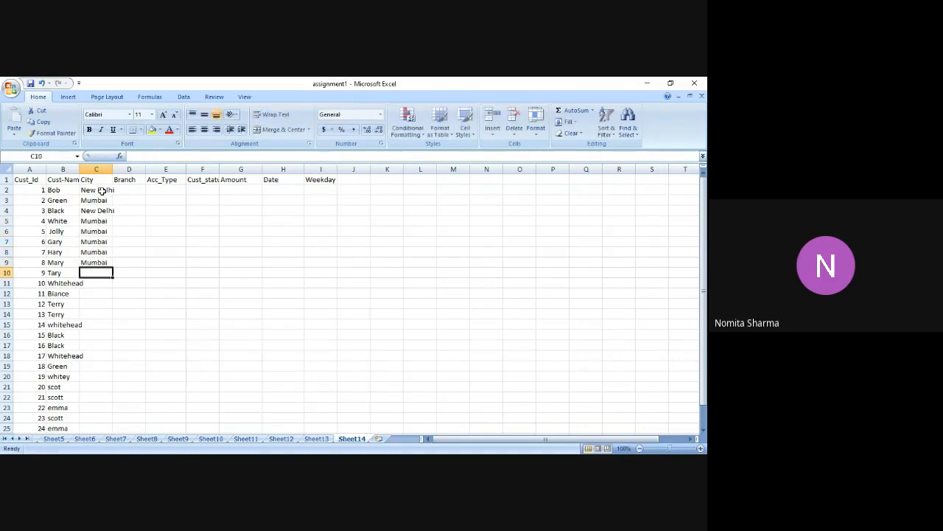
# Enter New Delhi as the city for customers 9 to 11 in cells C10 to C12
pyautogui.press('Down')
pyautogui.write('New Delhi')
pyautogui.press('Down')
pyautogui.write('New Delhi')
pyautogui.press('Up')
pyautogui.press('Up')
pyautogui.write('New Delhi')
pyautogui.press('Down')
pyautogui.press('Down')
pyautogui.press('Down')
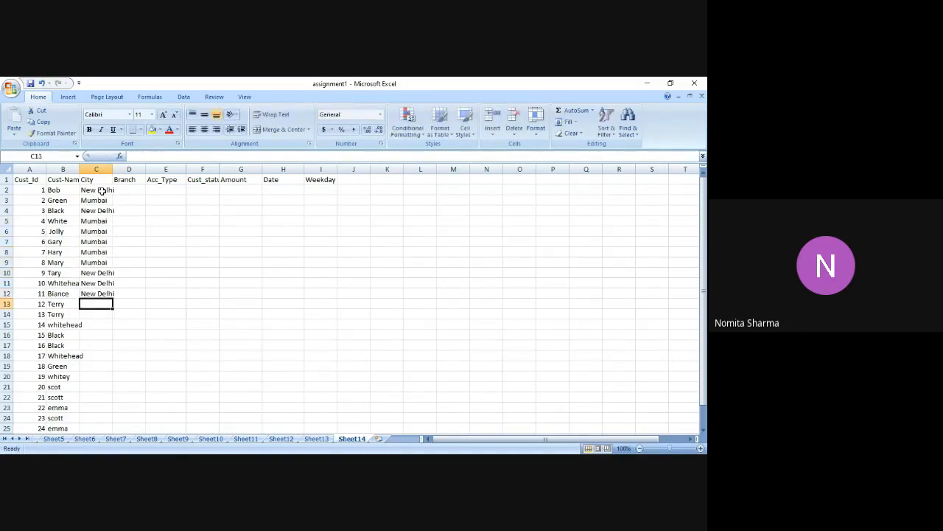
# Enter New Delhi as the city for customers 12 to 16 in cells C13 to C17
pyautogui.write('New Delhi')
pyautogui.press('Return')
pyautogui.write('New Delhi')
pyautogui.press('Return')
pyautogui.write('New Delhi')
pyautogui.press('Return')
pyautogui.write('New Delhi')
pyautogui.press('Return')
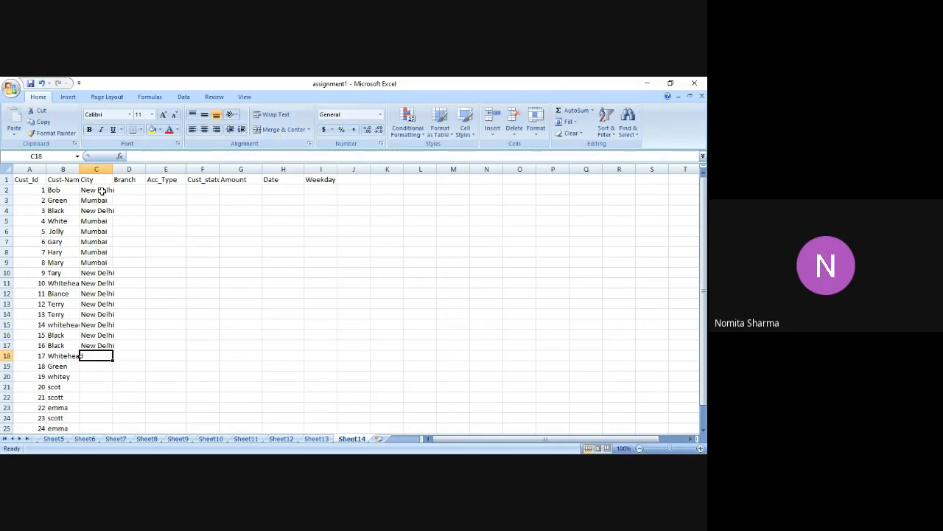
# Complete the City column with Chennai in C18 to C24 and Kolkatta in C25
pyautogui.write('Chennai')
pyautogui.press('Return')
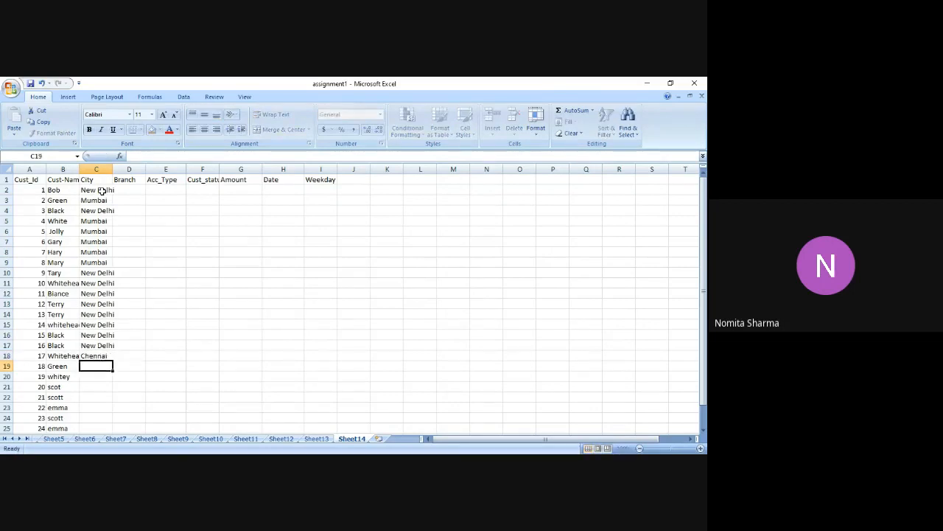
pyautogui.write('chennai')
pyautogui.press('Return')
pyautogui.write('c c c c c ')
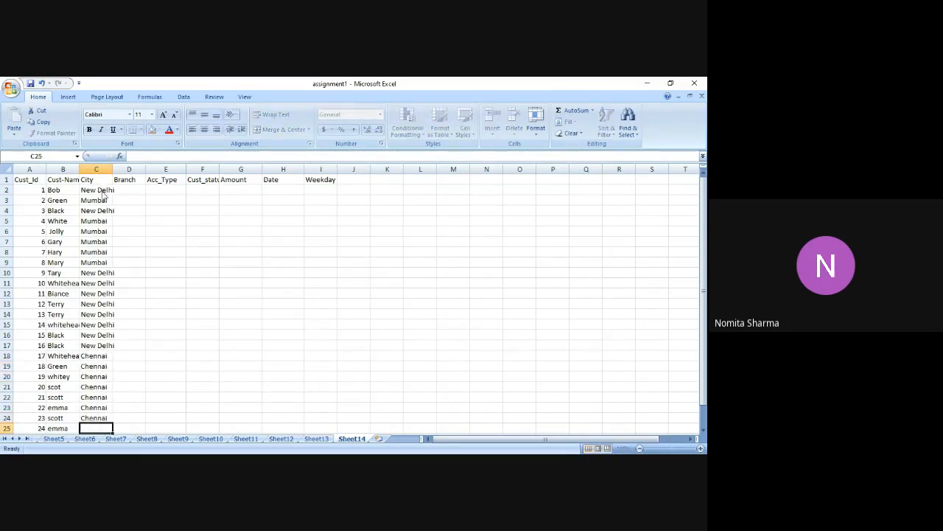
pyautogui.write('Kolkat')
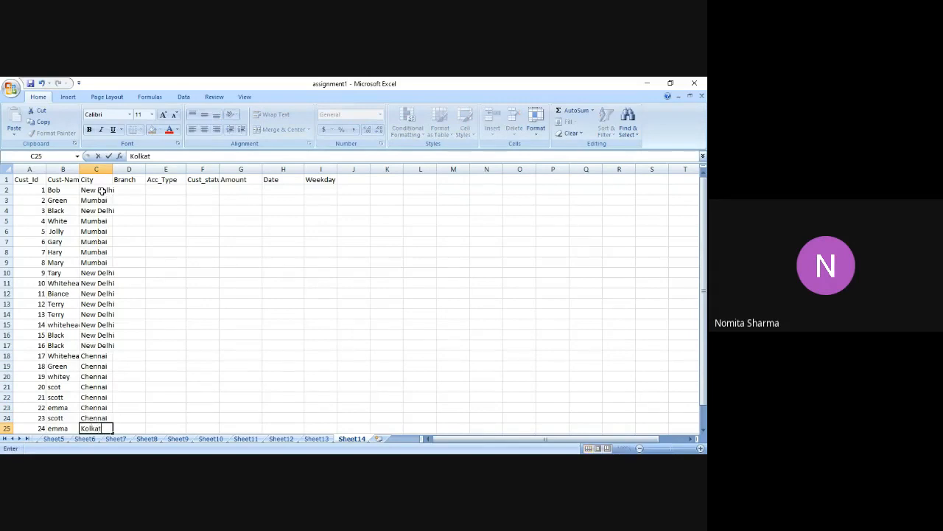
pyautogui.write('ta')
pyautogui.press('Return')
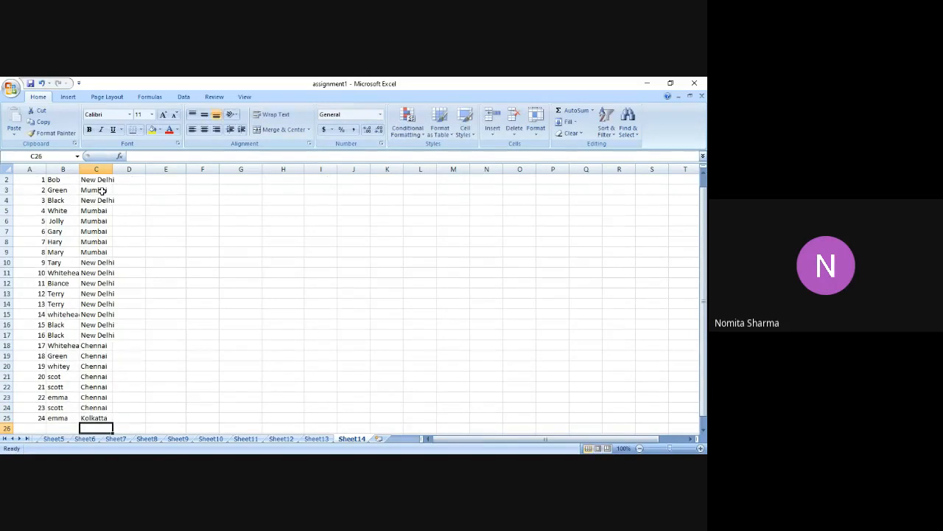
# Start the Branch column with East in D2, west in D3 and East in D4 to D8
pyautogui.press('Up')
pyautogui.press('Up')
pyautogui.press('Up')
pyautogui.press('Up')
pyautogui.press('Up')
pyautogui.press('Up')
pyautogui.press('Up')
pyautogui.press('Up')
pyautogui.press('Up')
pyautogui.press('Up')
pyautogui.press('Up')
pyautogui.press('Up')
pyautogui.press('Up')
pyautogui.press('Up')
pyautogui.press('Up')
pyautogui.press('Up')
pyautogui.press('Up')
pyautogui.press('Up')
pyautogui.press('Up')
pyautogui.press('Up')
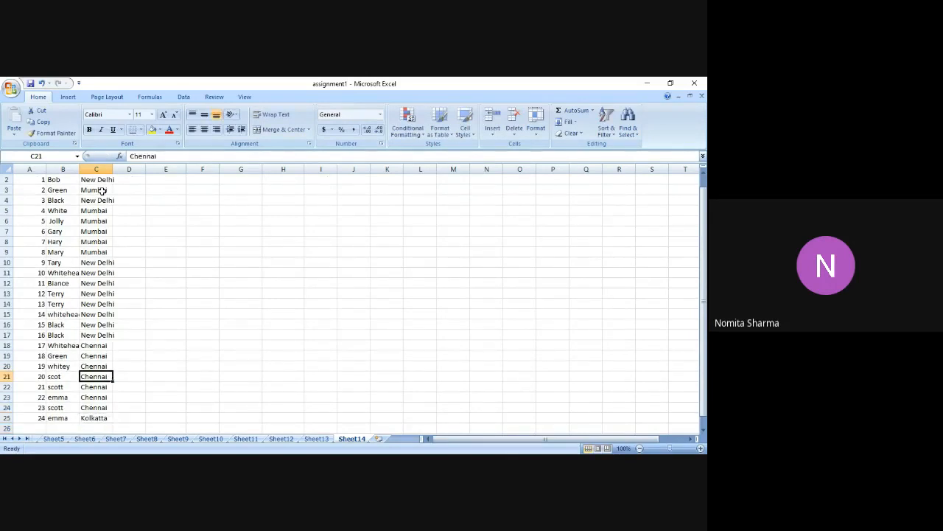
pyautogui.press('Down')
pyautogui.press('Right')
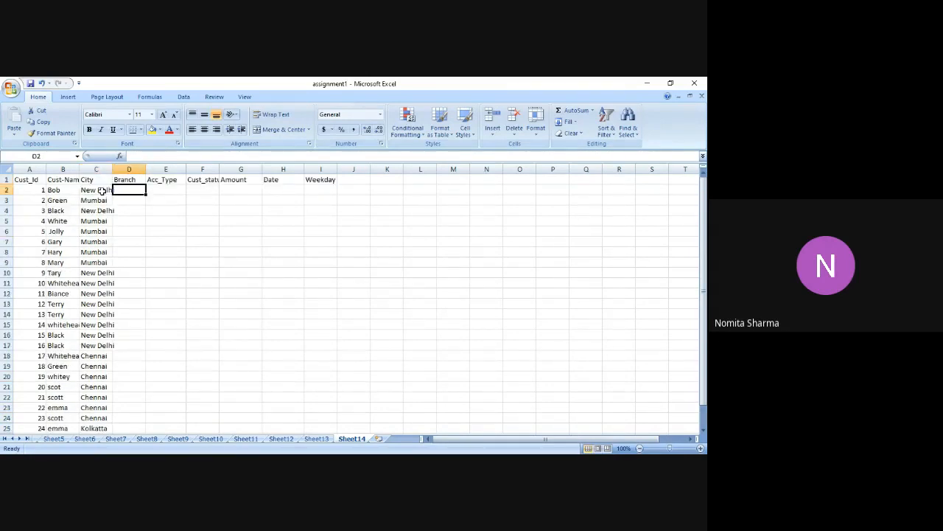
pyautogui.write('East')
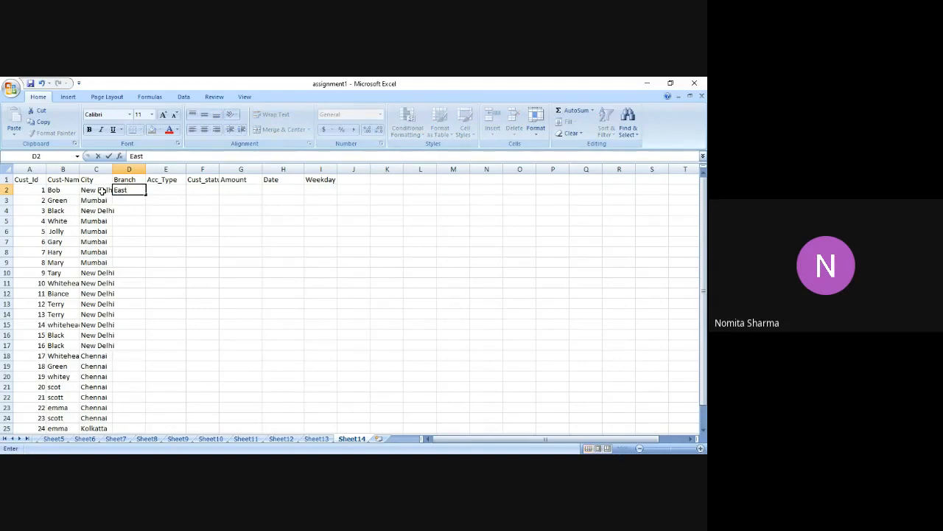
pyautogui.press('Return')
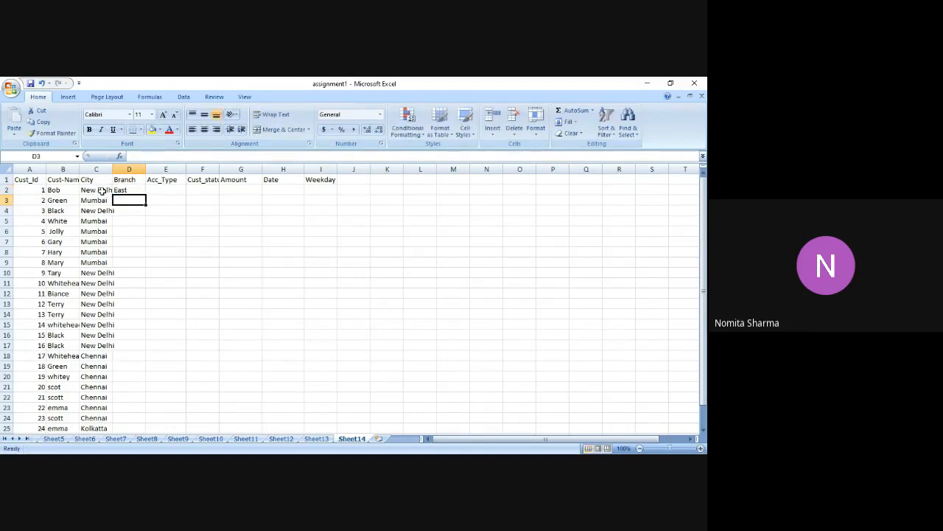
pyautogui.write('west')
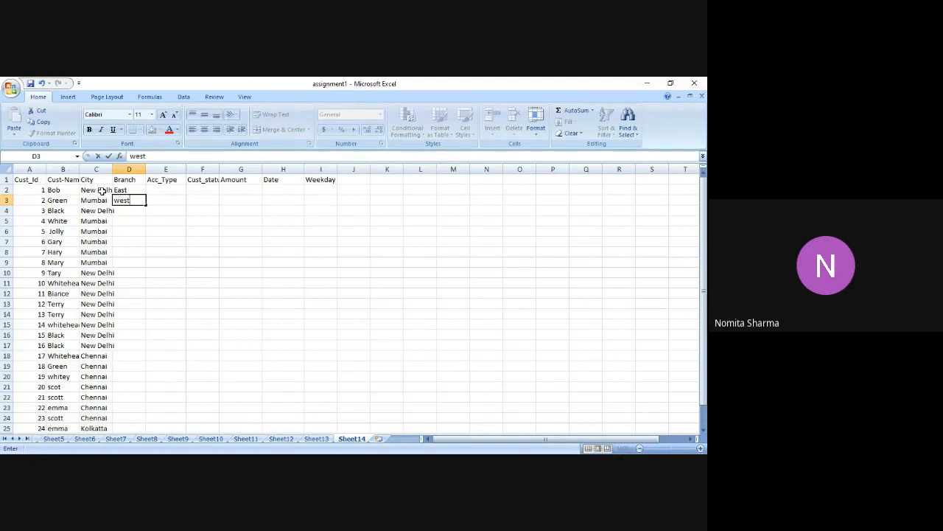
pyautogui.press('Return')
pyautogui.write('East')
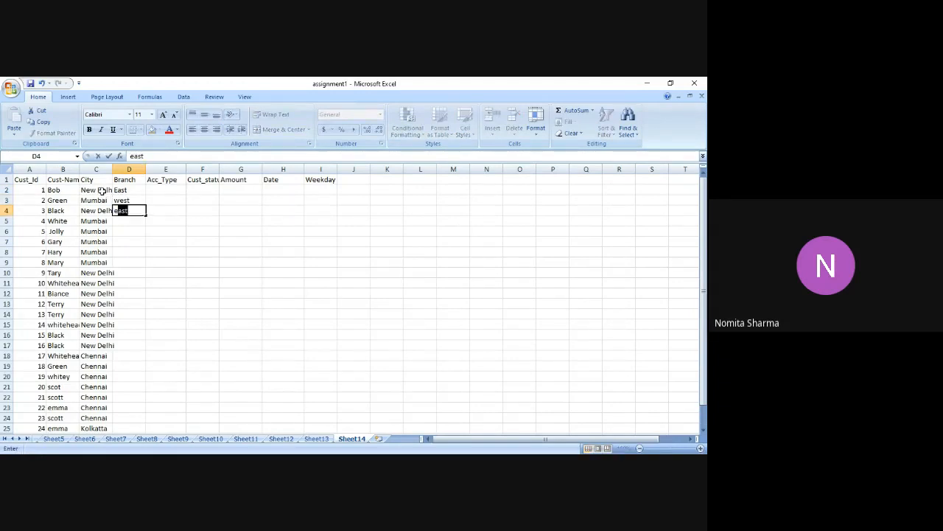
pyautogui.press('Return')
pyautogui.write('East')
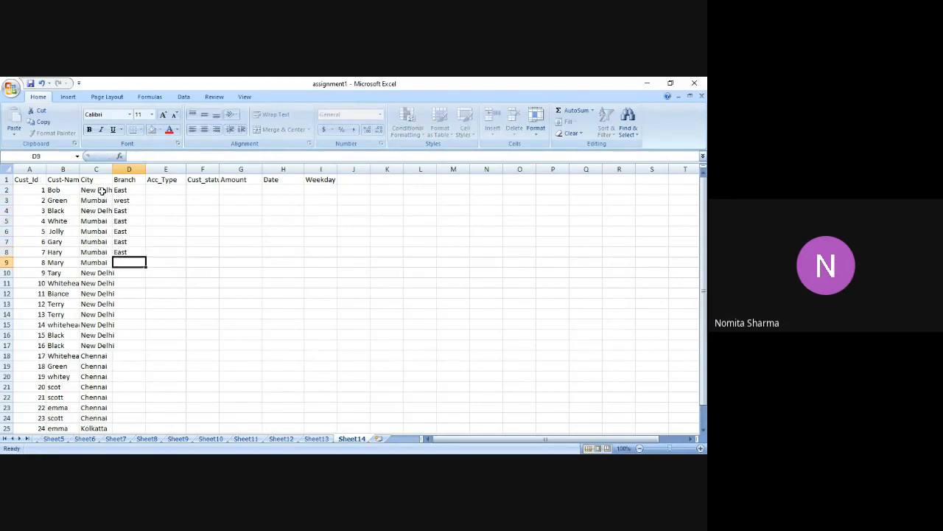
# Enter East as the branch in D9 and west in D10 to D14
pyautogui.write(' East East East East west west')
pyautogui.press('Return')
pyautogui.write('west')
pyautogui.press('Return')
pyautogui.write('west')
pyautogui.press('Return')
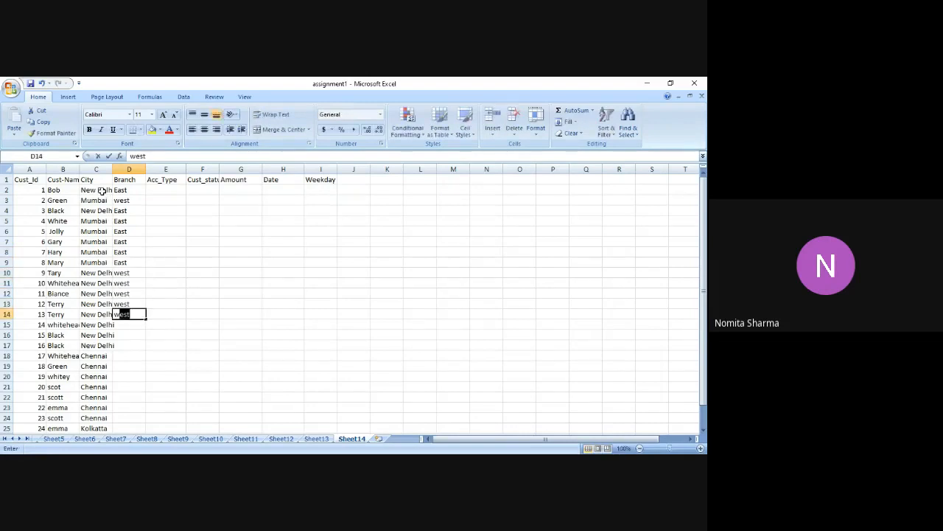
pyautogui.write('west')
pyautogui.press('Return')
# Enter north as the branch in D15 and south in D16 to D21
pyautogui.write('nort')
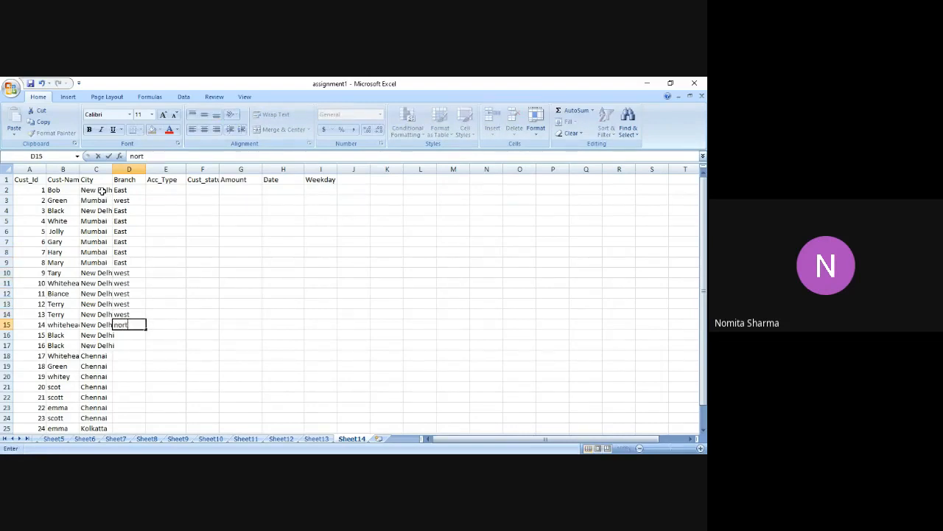
pyautogui.write('h')
pyautogui.press('Return')
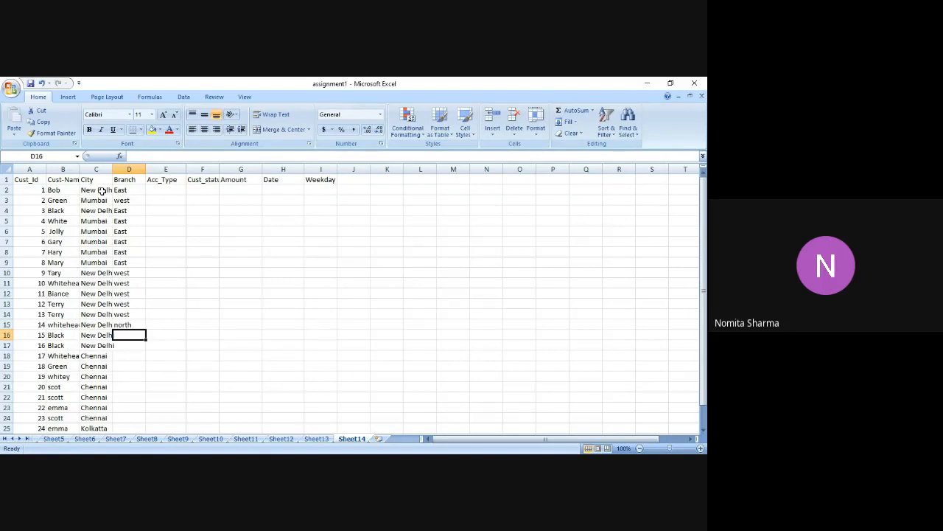
pyautogui.write('south')
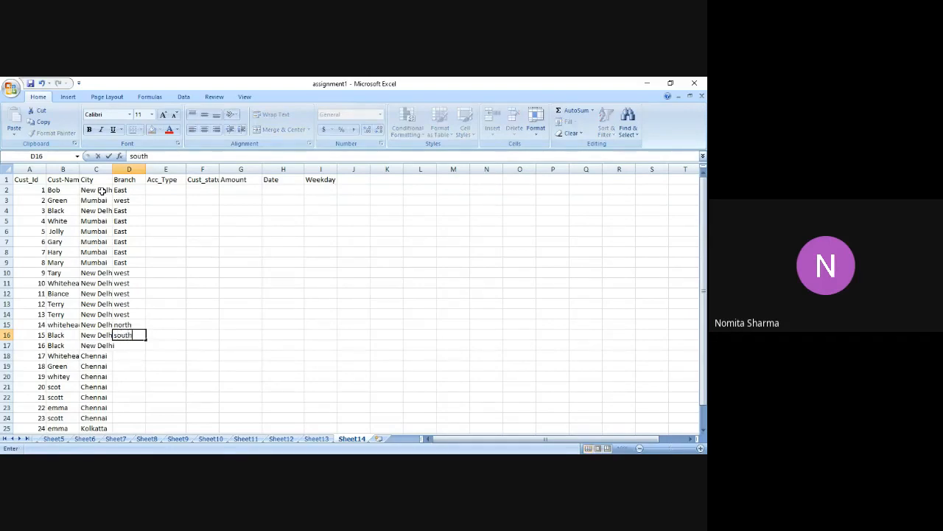
pyautogui.press('BackSpace')
pyautogui.press('BackSpace')
pyautogui.press('BackSpace')
pyautogui.write('uth')
pyautogui.press('Return')
pyautogui.write('south')
pyautogui.press('Return')
pyautogui.write('south')
pyautogui.press('Return')
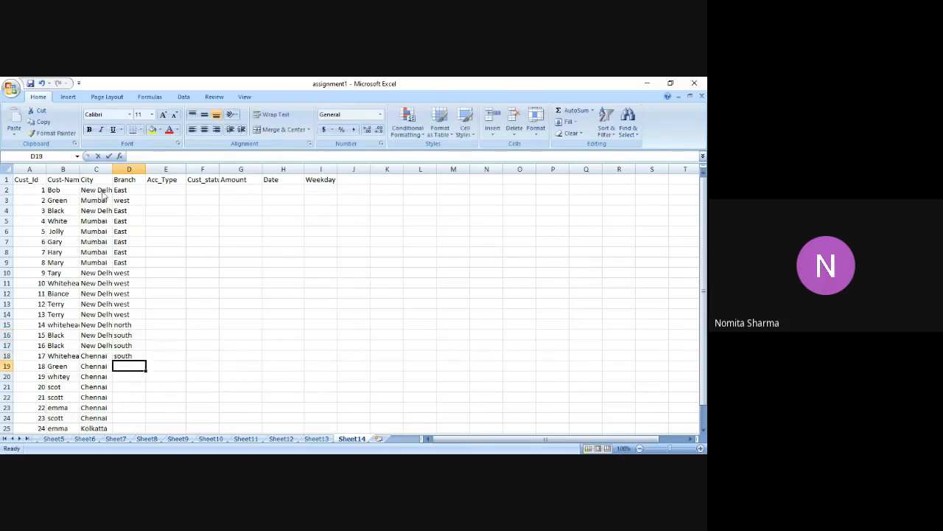
pyautogui.write('south')
pyautogui.press('Return')
pyautogui.write('south')
pyautogui.press('Return')
# Complete the Branch column with East for customers 21 to 24 in D22 to D25
pyautogui.write('East')
pyautogui.press('Return')
pyautogui.write('East East East')
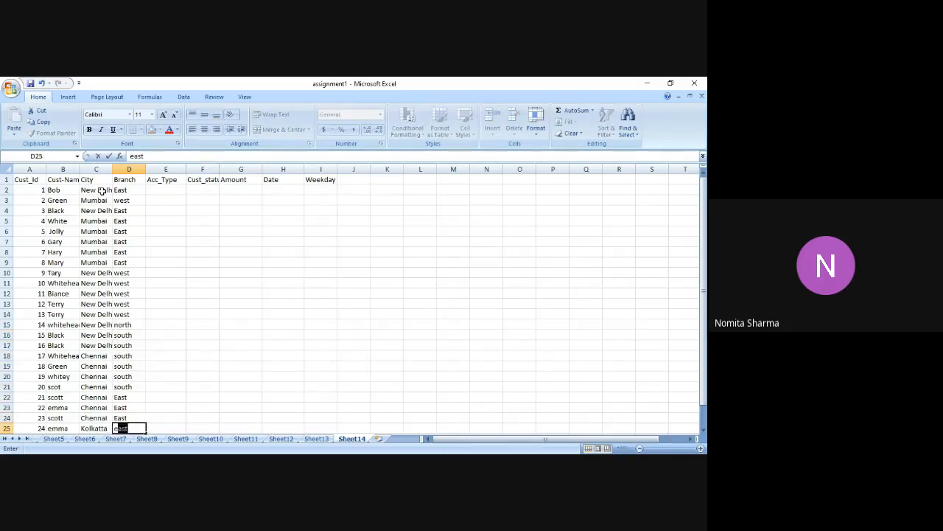
pyautogui.press('Return')
# Go back up to cell E2, the first entry below the Acc_Type header
pyautogui.press('Up')
pyautogui.press('Up')
pyautogui.press('Up')
pyautogui.press('Up')
pyautogui.press('Up')
pyautogui.press('Up')
pyautogui.press('Up')
pyautogui.press('Up')
pyautogui.press('Up')
pyautogui.press('Up')
pyautogui.press('Up')
pyautogui.press('Up')
pyautogui.press('Up')
pyautogui.press('Up')
pyautogui.press('Up')
pyautogui.press('Up')
pyautogui.press('Up')
pyautogui.press('Up')
pyautogui.press('Up')
pyautogui.press('Up')
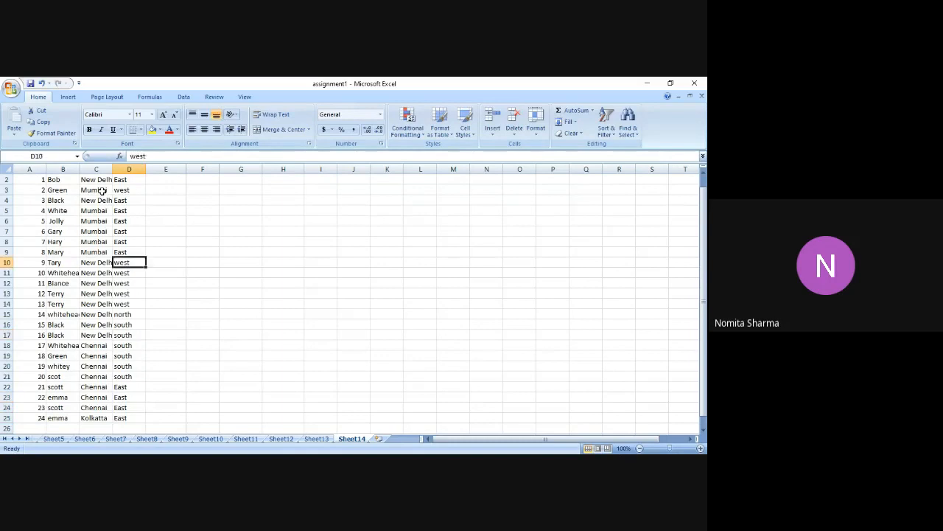
pyautogui.press('Down')
pyautogui.press('Right')
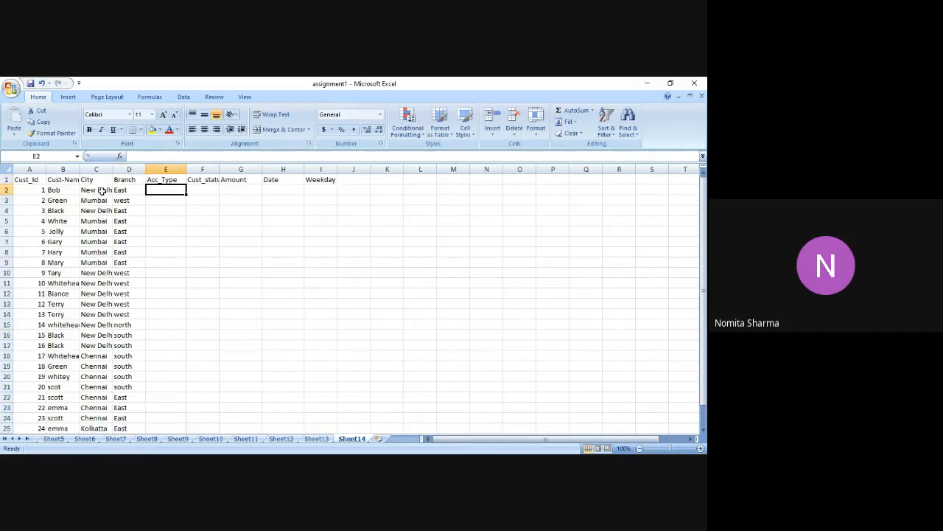
pyautogui.write('Existing')
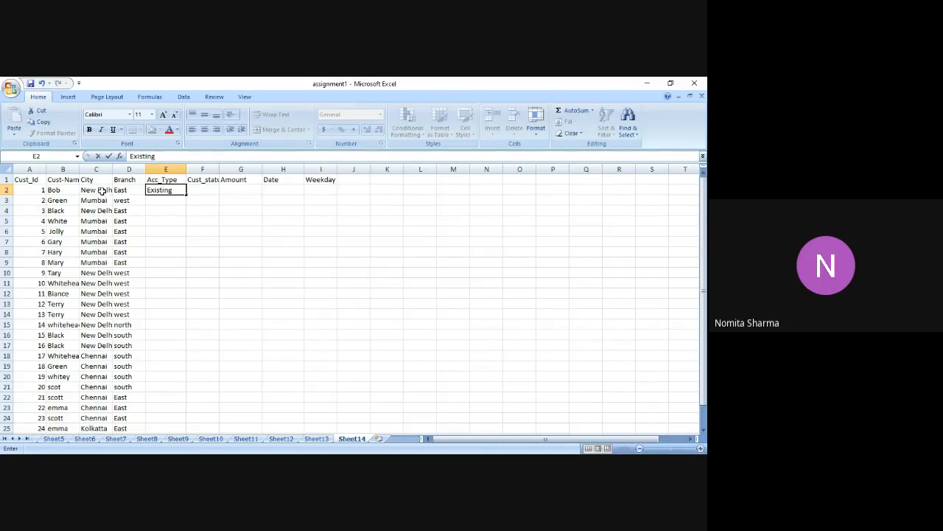
pyautogui.press('BackSpace')
pyautogui.press('BackSpace')
pyautogui.press('BackSpace')
pyautogui.press('BackSpace')
pyautogui.press('BackSpace')
pyautogui.press('BackSpace')
pyautogui.press('BackSpace')
pyautogui.press('BackSpace')
# Fill the Acc_Type column with Saving in E2, Current in E3 and NRI in E4 and E5
pyautogui.write('Saving')
pyautogui.press('Return')
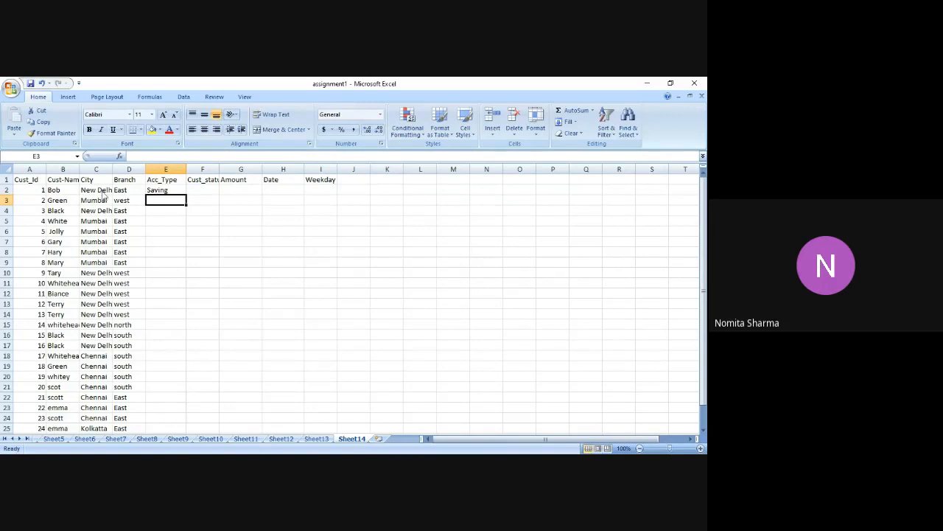
pyautogui.write('Current')
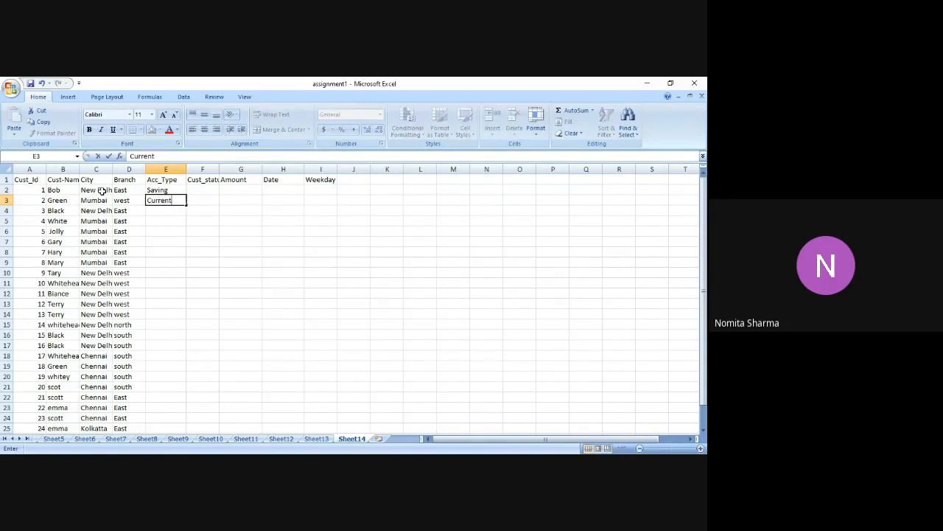
pyautogui.press('Return')
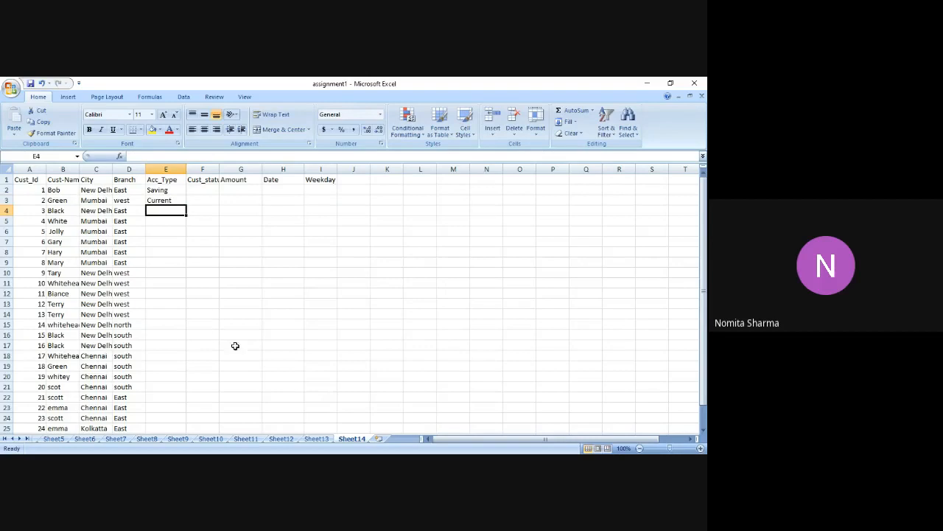
pyautogui.hotkey('alt', 'Tab')
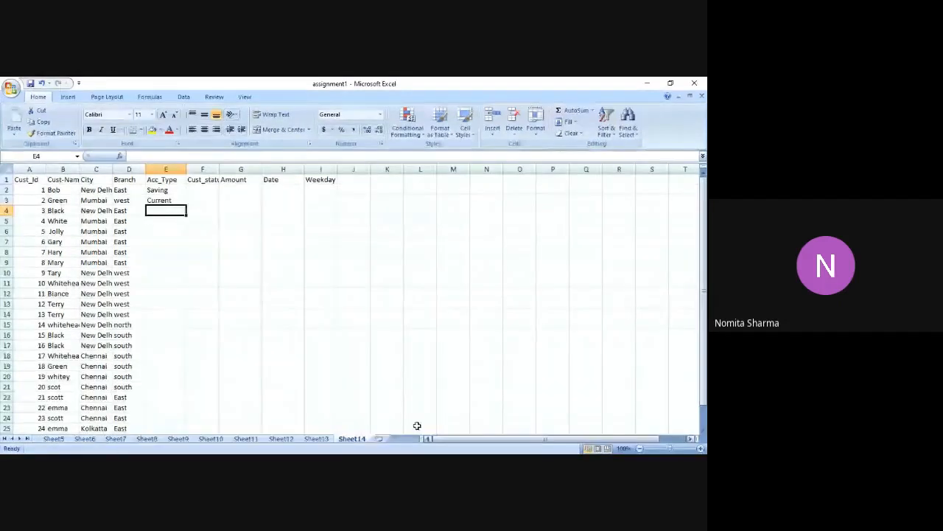
pyautogui.write('NRI')
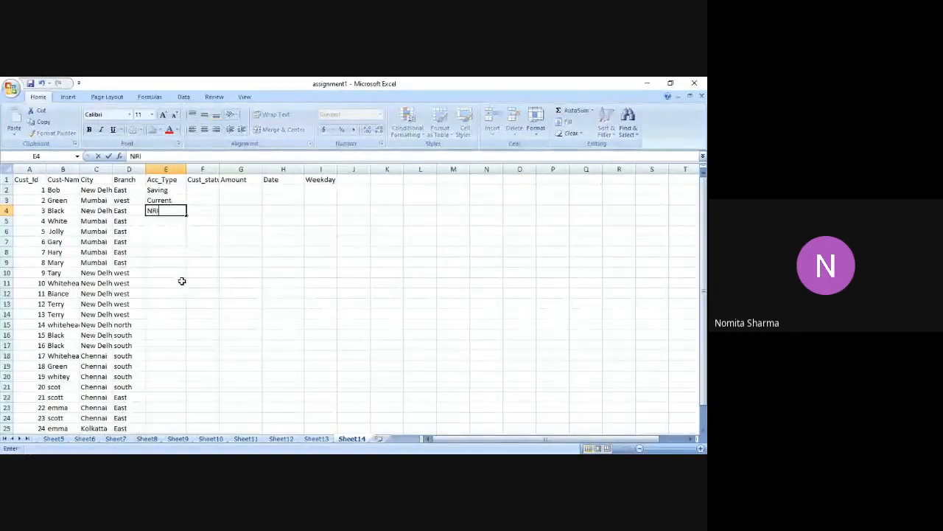
pyautogui.press('Return')
pyautogui.write('NRI')
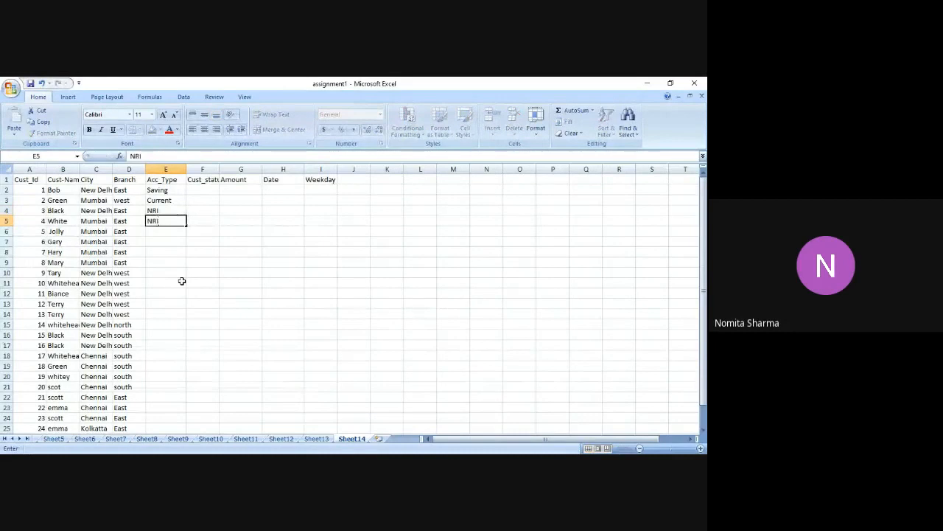
pyautogui.press('Return')
# Enter Saving as the account type for customers 5 to 8 in E6 to E9
pyautogui.write('S')
pyautogui.press('Return')
pyautogui.write('S S S')
pyautogui.press('Return')
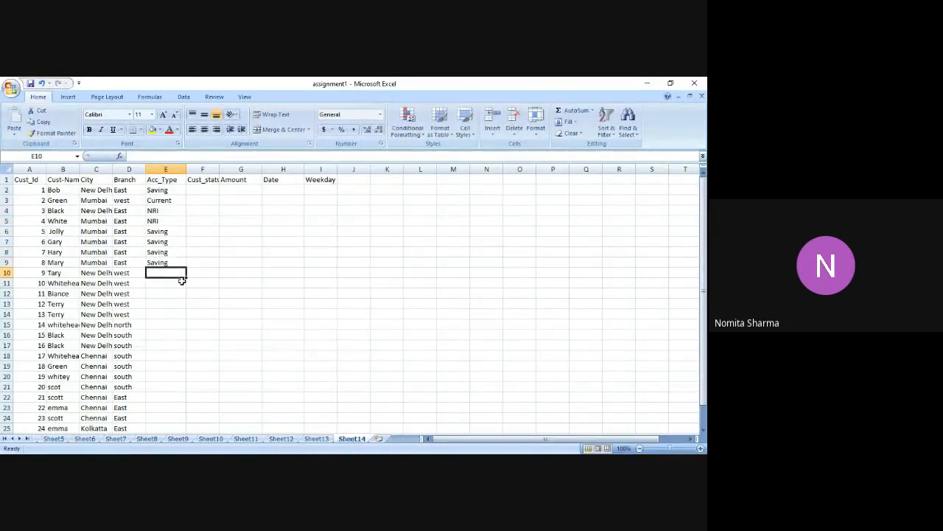
# Enter Current as the account type for customers 9 to 13 in E10 to E14
pyautogui.write('C')
pyautogui.press('Return')
pyautogui.write('C')
pyautogui.press('Return')
pyautogui.write('C C C')
pyautogui.press('Return')
# Enter NRI as the account type for customers 14 to 18 in E15 to E19
pyautogui.write('N')
pyautogui.press('Return')
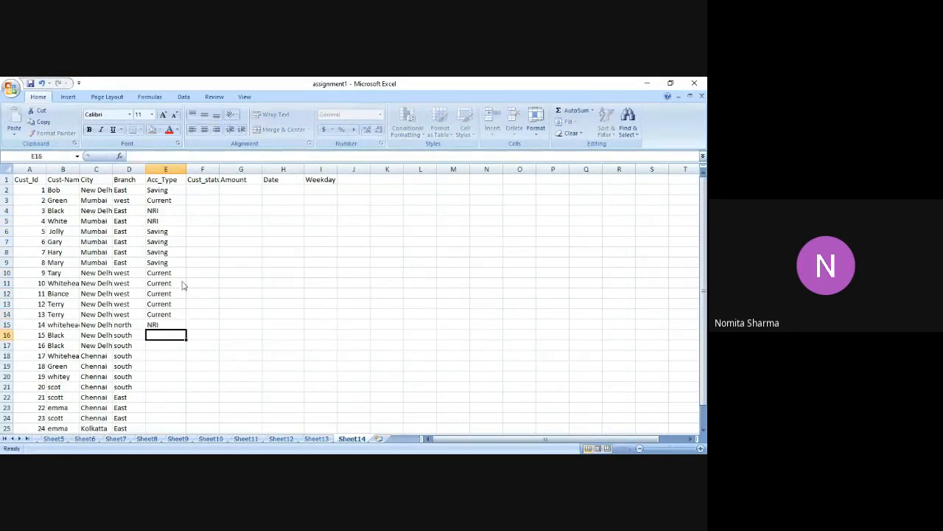
pyautogui.write('N')
pyautogui.press('Return')
pyautogui.write('N')
pyautogui.press('Return')
pyautogui.write('N')
pyautogui.press('Return')
pyautogui.write('N')
pyautogui.press('Return')
# Complete the Acc_Type column with Saving in E20 to E22 and Current in E23 to E25
pyautogui.write('S S S C C')
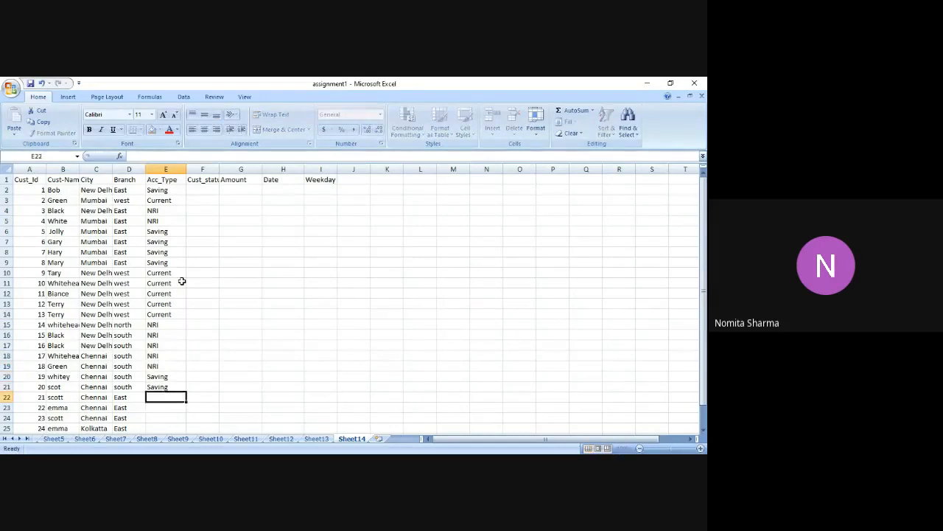
pyautogui.press('Return')
pyautogui.write('Current')
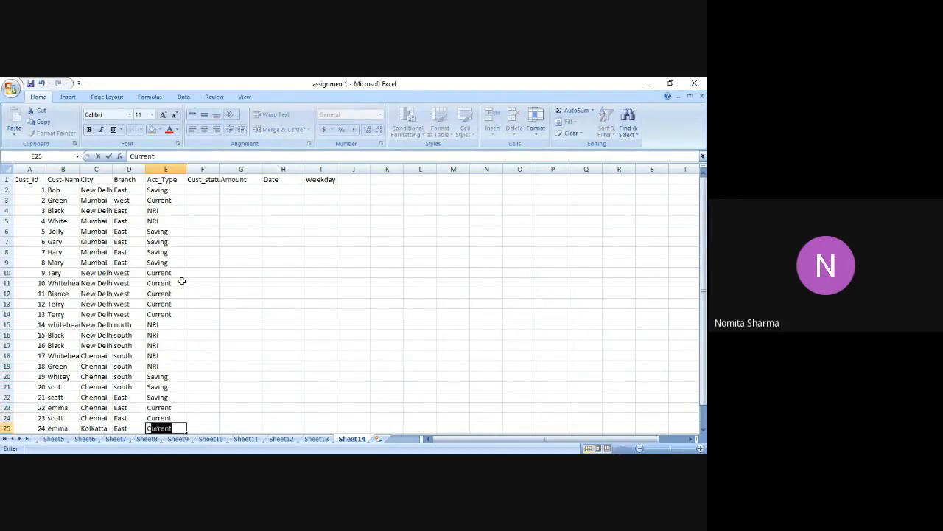
pyautogui.press('Return')
# Enter Existing in F2 and New in F3 as the customer status for customers 1 and 2
pyautogui.press('Up')
pyautogui.press('Up')
pyautogui.press('Up')
pyautogui.press('Up')
pyautogui.press('Up')
pyautogui.press('Up')
pyautogui.press('Up')
pyautogui.press('Up')
pyautogui.press('Up')
pyautogui.press('Up')
pyautogui.press('Up')
pyautogui.press('Up')
pyautogui.press('Up')
pyautogui.press('Up')
pyautogui.press('Up')
pyautogui.press('Up')
pyautogui.press('Up')
pyautogui.press('Up')
pyautogui.press('Up')
pyautogui.press('Up')
pyautogui.press('Up')
pyautogui.press('Up')
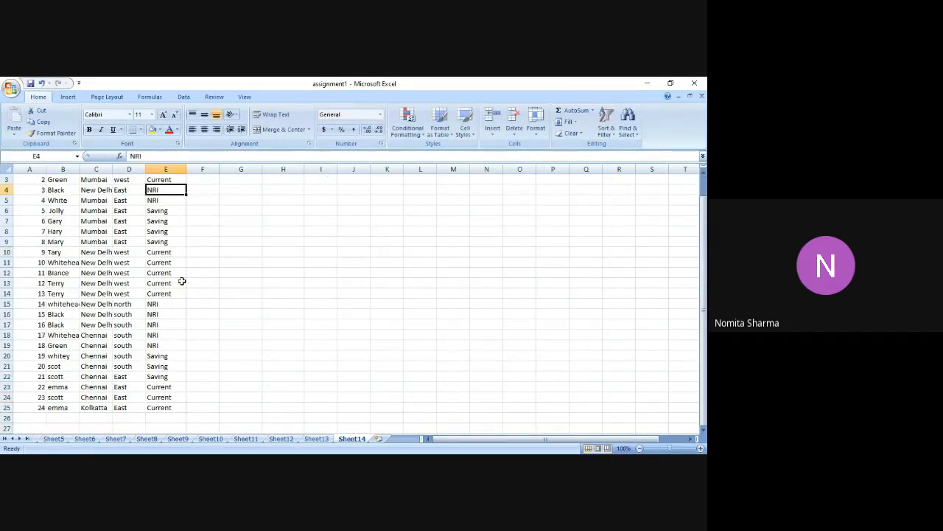
pyautogui.press('Down')
pyautogui.press('Right')
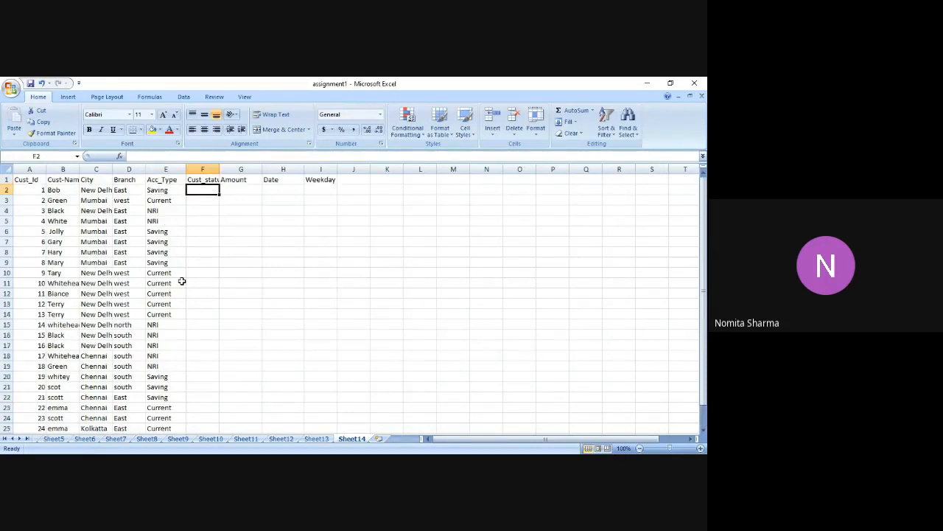
pyautogui.write('E')
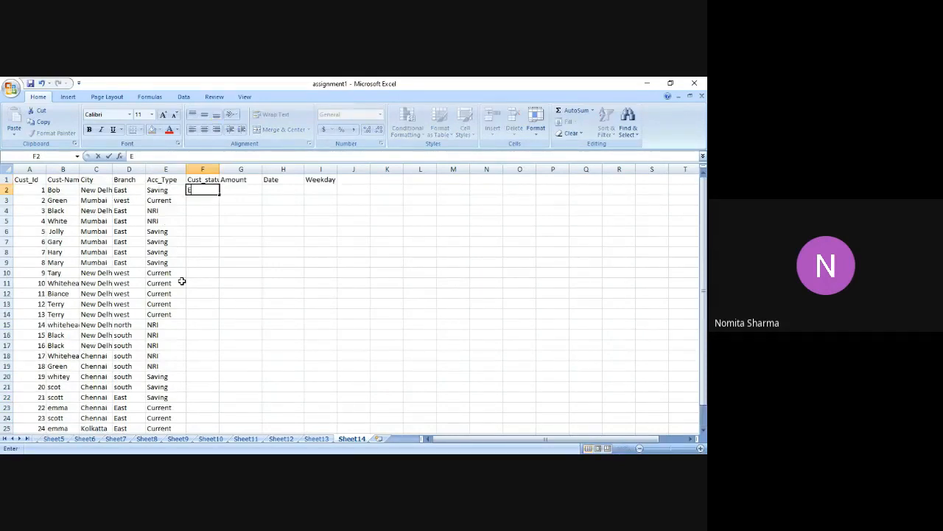
pyautogui.write('xisting')
pyautogui.press('Return')
pyautogui.write('C')
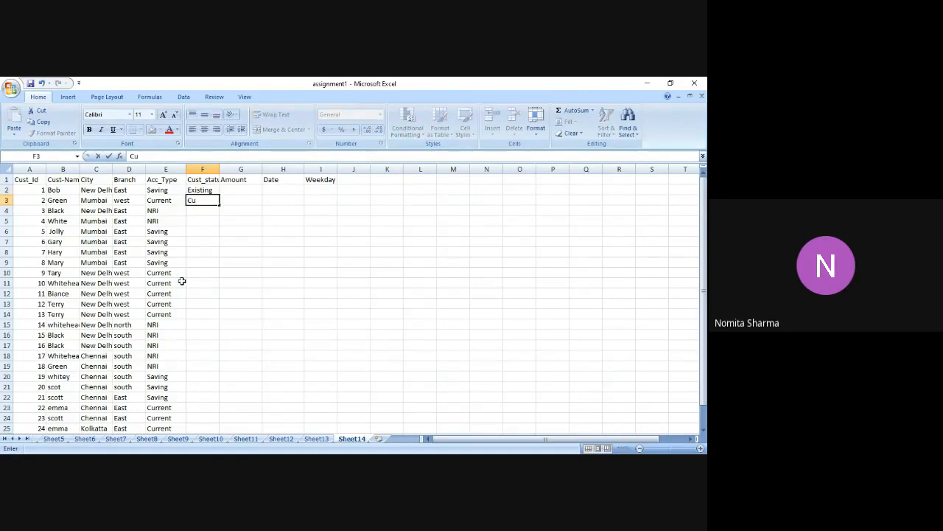
pyautogui.write('u')
pyautogui.press('BackSpace')
pyautogui.press('BackSpace')
pyautogui.write('New')
pyautogui.press('Return')
# Enter Existing as the customer status for customers 3 to 5 in F4 to F6
pyautogui.write('Existing')
pyautogui.press('Return')
pyautogui.write('Existing')
pyautogui.press('Return')
pyautogui.write('Existing')
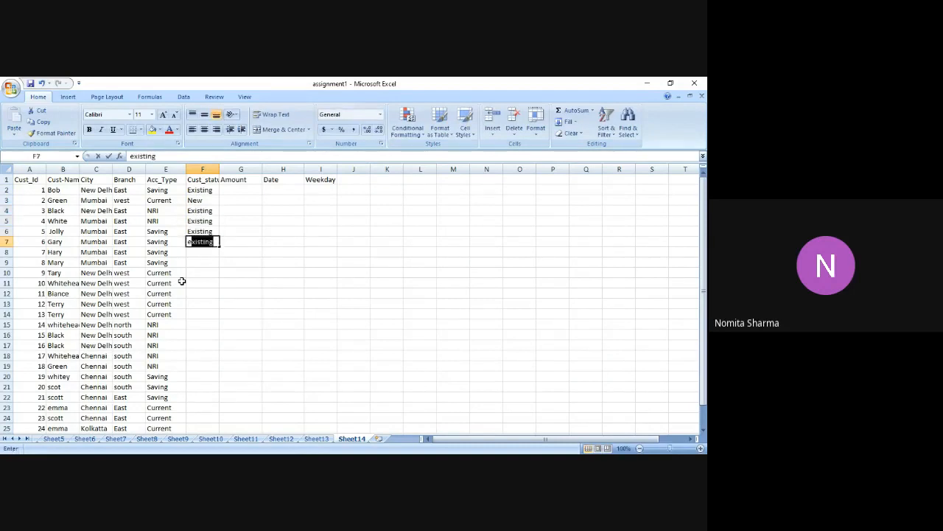
pyautogui.press('Return')
# Fill the customer status with New in F7 to F12 and Existing in F13 to F16
pyautogui.write('ee')
pyautogui.hotkey('ctrl', 'Return')
pyautogui.write('new')
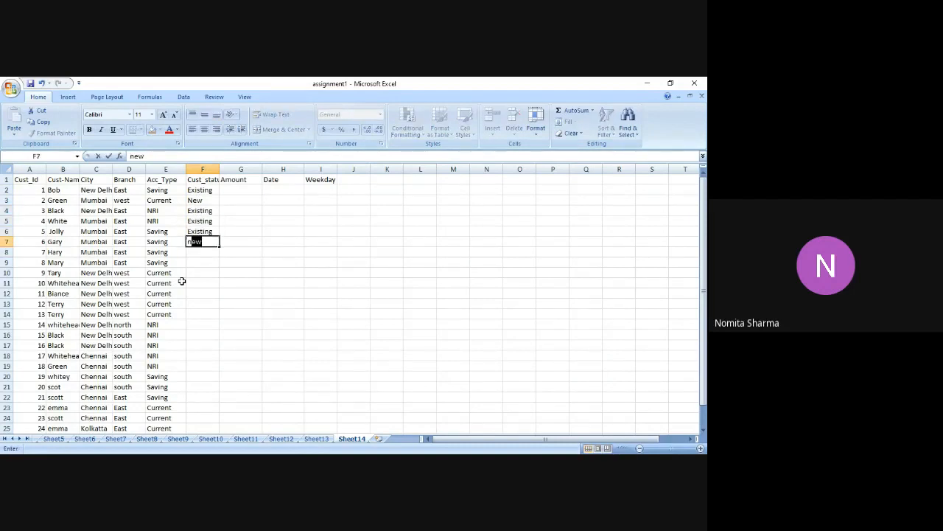
pyautogui.press('Return')
pyautogui.write('n n n n ')
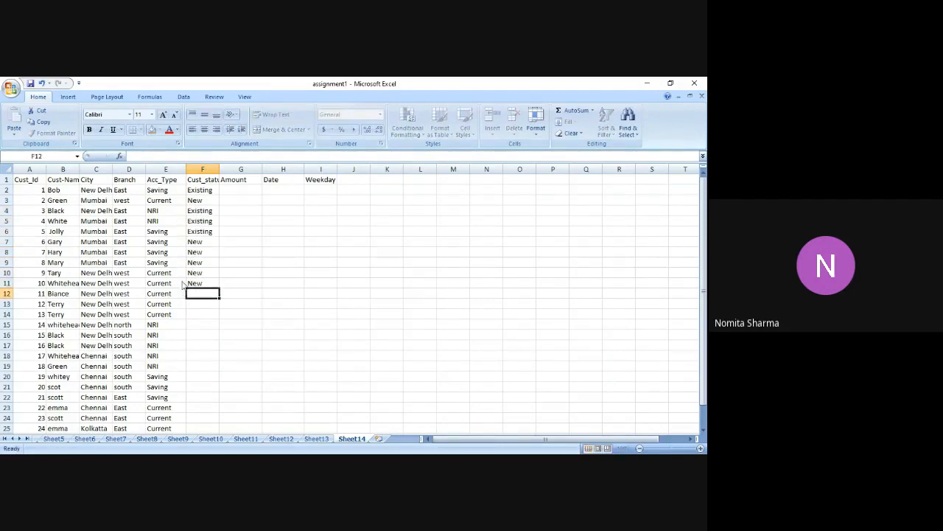
pyautogui.write('n ')
pyautogui.write('e e e e')
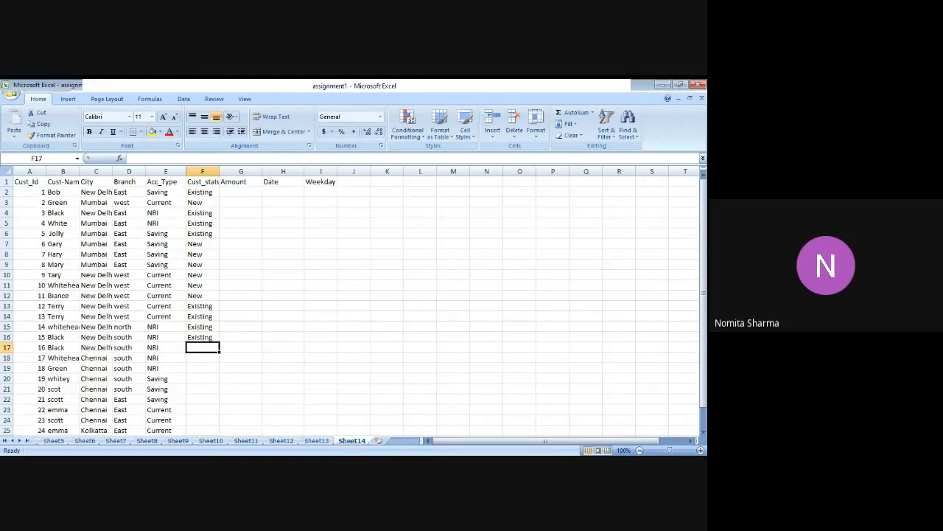
# Enter Dormant as the customer status for customer 16 in F17
pyautogui.write('Not')
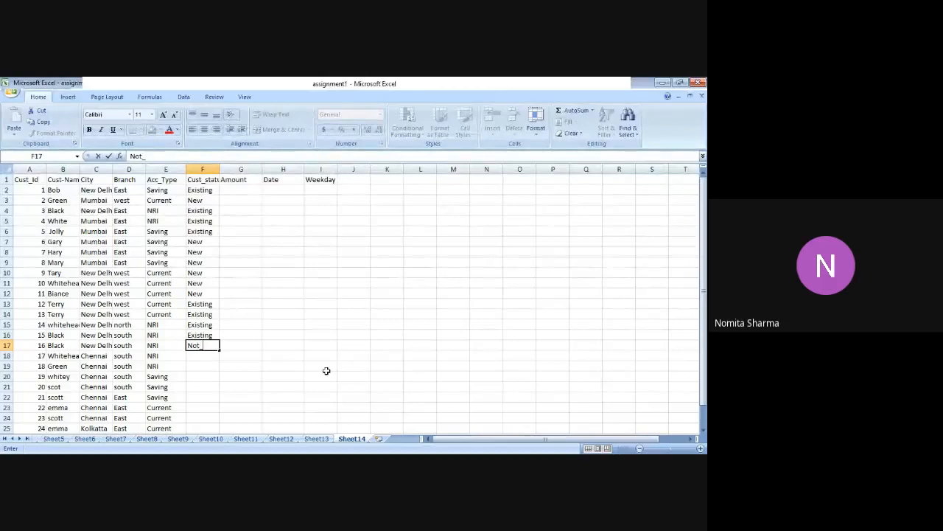
pyautogui.press('BackSpace')
pyautogui.press('BackSpace')
pyautogui.press('BackSpace')
pyautogui.press('BackSpace')
pyautogui.write('Dormat')
pyautogui.press('Return')
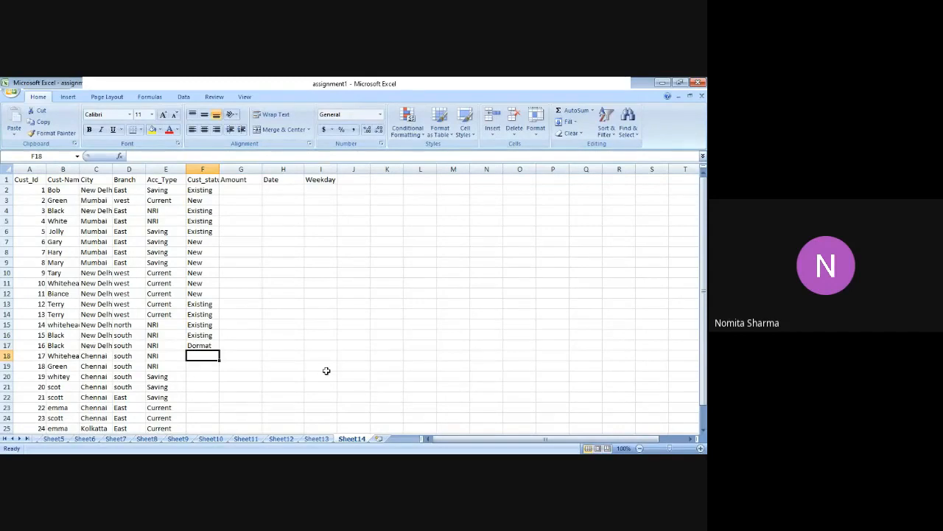
pyautogui.press('Up')
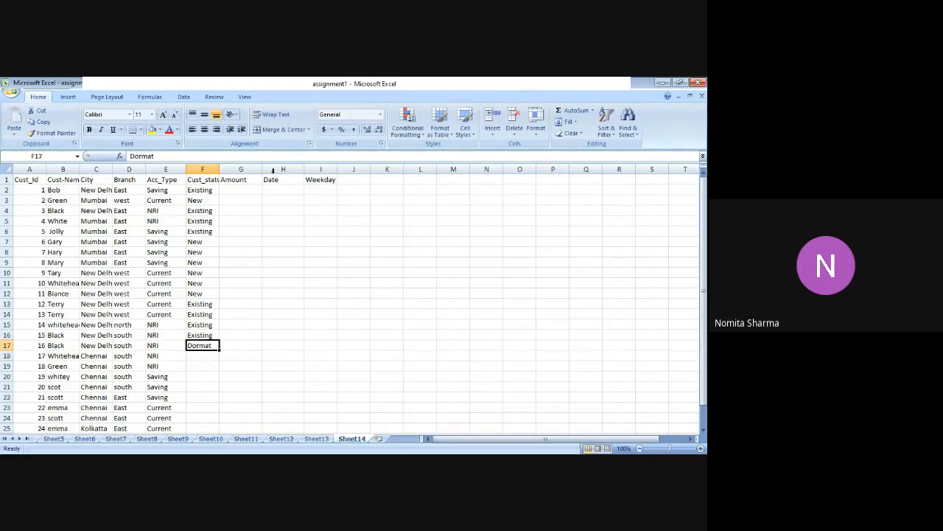
pyautogui.click(279, 157)
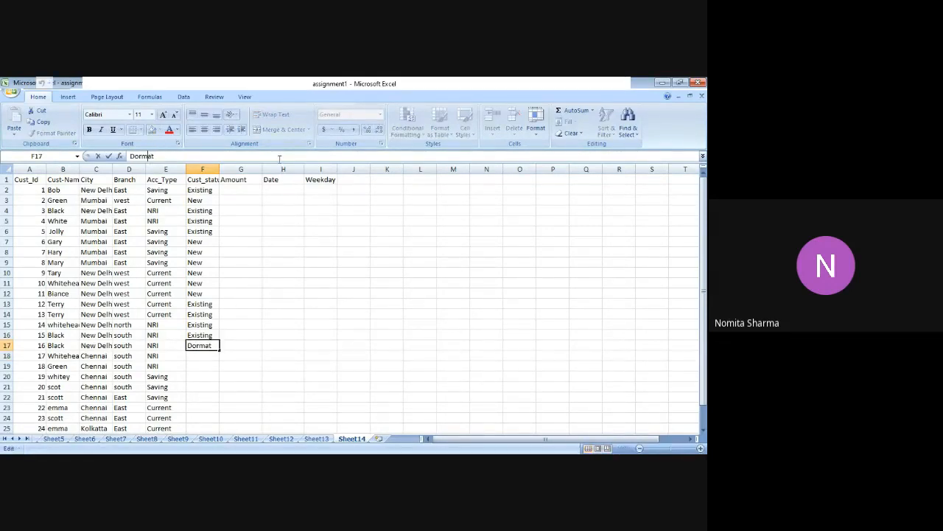
pyautogui.write('n')
pyautogui.press('Return')
pyautogui.press('Return')
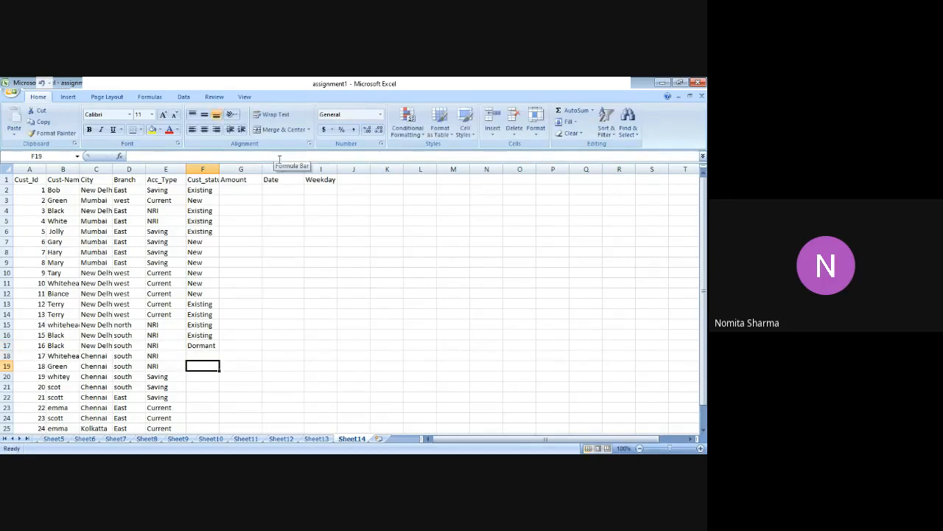
# Enter Dormant as the customer status for customers 17 to 20 in F18 to F21
pyautogui.press('Up')
pyautogui.write('Dormant')
pyautogui.press('Return')
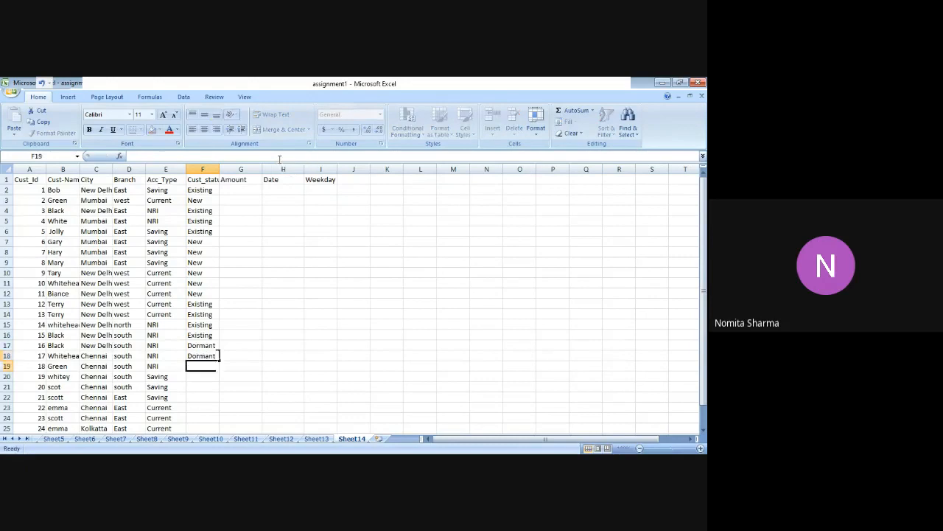
pyautogui.write('D')
pyautogui.press('Return')
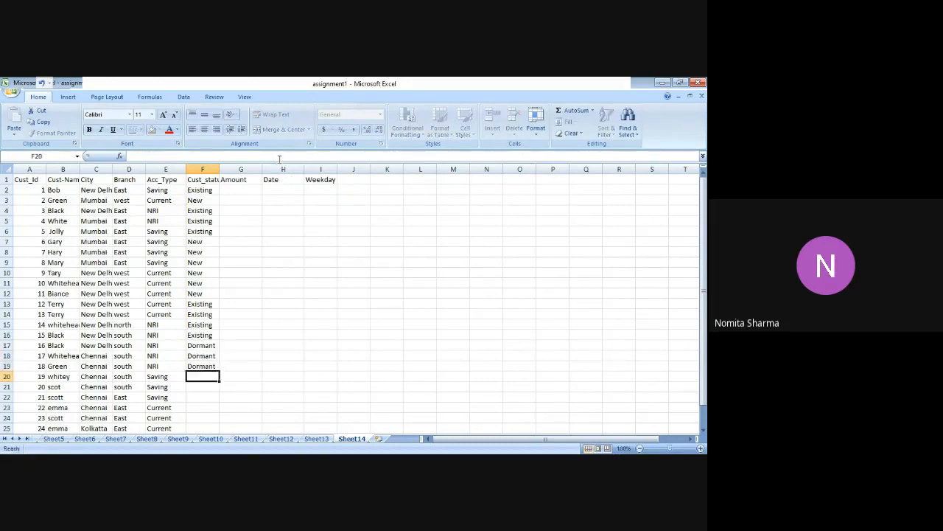
pyautogui.write('D')
pyautogui.press('Return')
pyautogui.write('D')
pyautogui.press('Return')
# Complete the customer status column with Existing for customers 21 to 24 in F22 to F25
pyautogui.write('E')
pyautogui.press('Return')
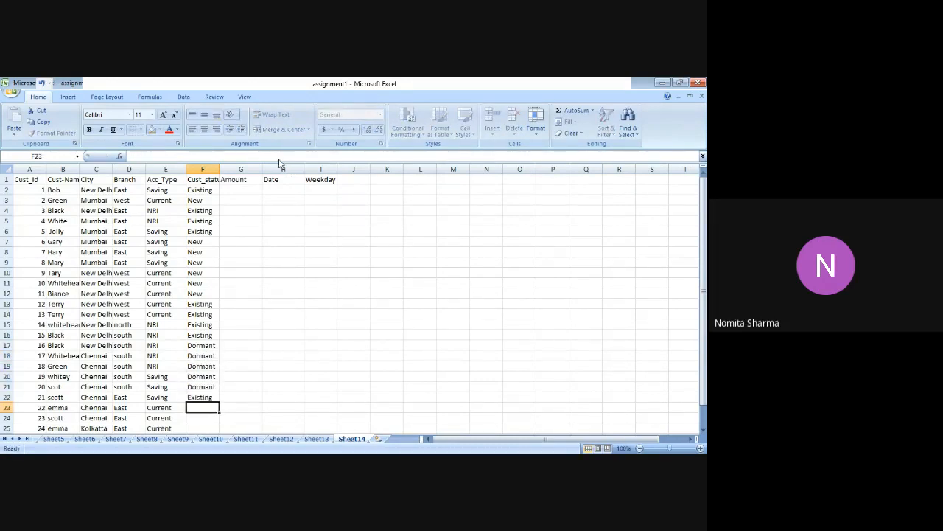
pyautogui.write('E')
pyautogui.press('Return')
pyautogui.write('E')
pyautogui.press('Return')
pyautogui.write('E')
pyautogui.press('Return')
# Start the Amount column with 14000 in G2, 3000 in G3 and 20000 in G4
pyautogui.press('Up')
pyautogui.press('Up')
pyautogui.press('Up')
pyautogui.press('Up')
pyautogui.press('Up')
pyautogui.press('Up')
pyautogui.press('Up')
pyautogui.press('Up')
pyautogui.press('Up')
pyautogui.press('Up')
pyautogui.press('Up')
pyautogui.press('Up')
pyautogui.press('Up')
pyautogui.press('Up')
pyautogui.press('Up')
pyautogui.press('Up')
pyautogui.press('Up')
pyautogui.press('Up')
pyautogui.press('Up')
pyautogui.press('Up')
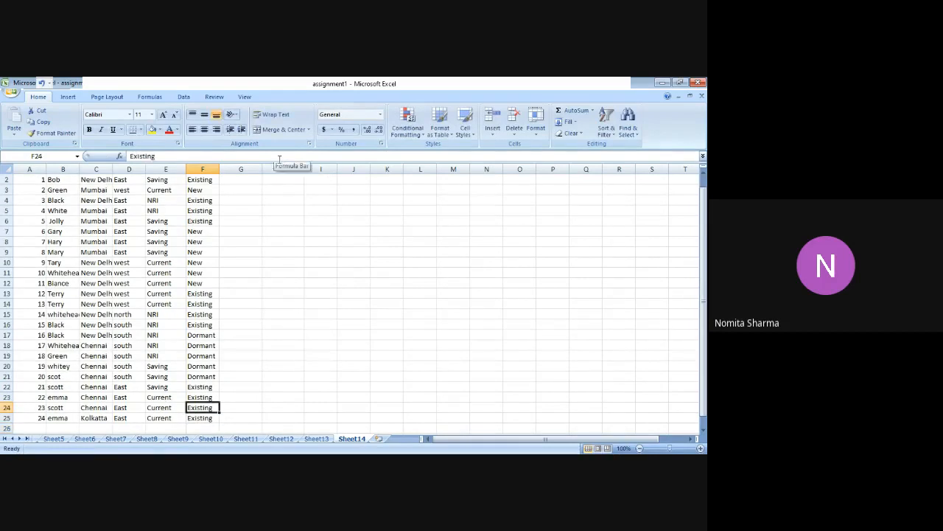
pyautogui.press('Down')
pyautogui.press('Right')
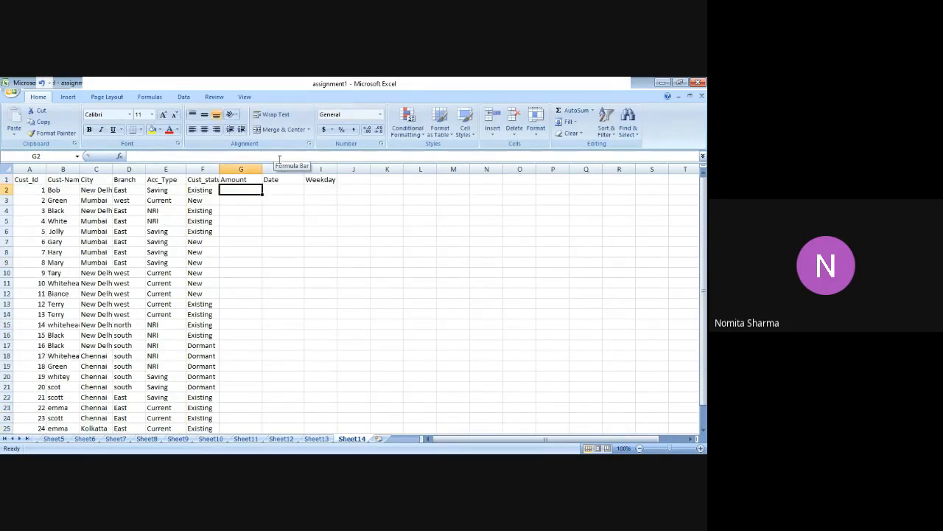
pyautogui.write('14000')
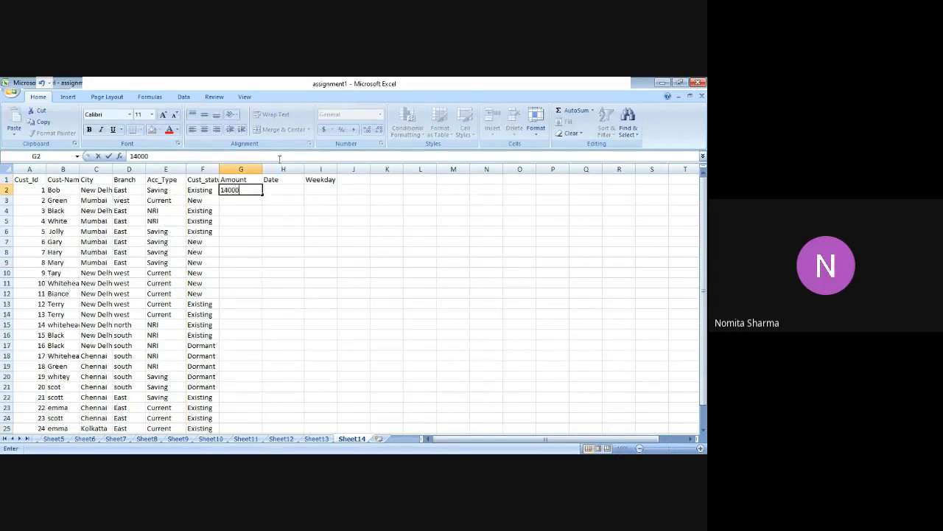
pyautogui.press('Return')
pyautogui.write('3000')
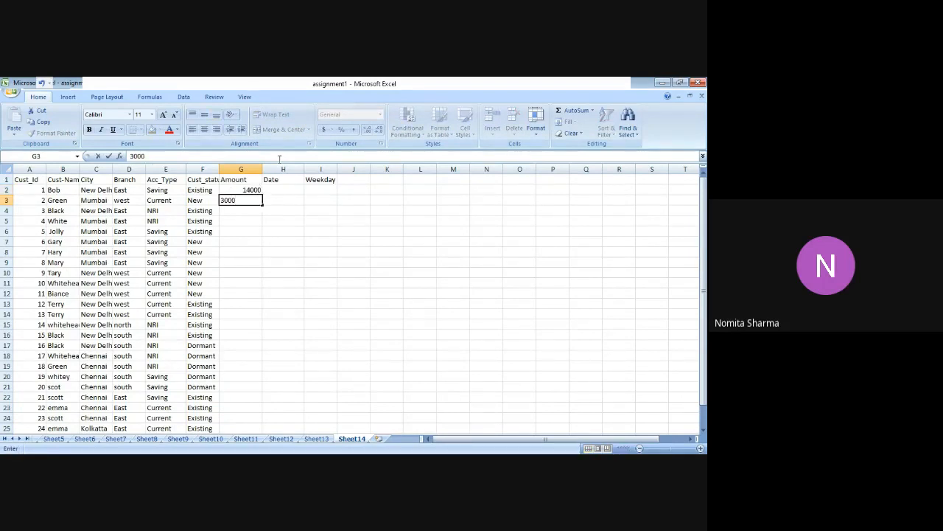
pyautogui.press('Return')
pyautogui.write('20000')
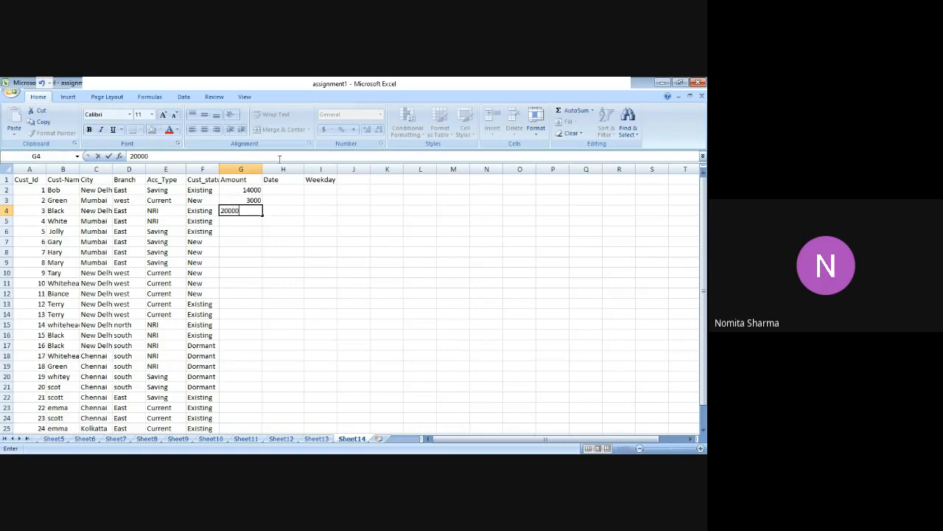
pyautogui.press('Return')
# Enter the amounts 12000 in G5, 12876 in G6 and 4000 in G7
pyautogui.write('12000')
pyautogui.press('Return')
pyautogui.write('1')
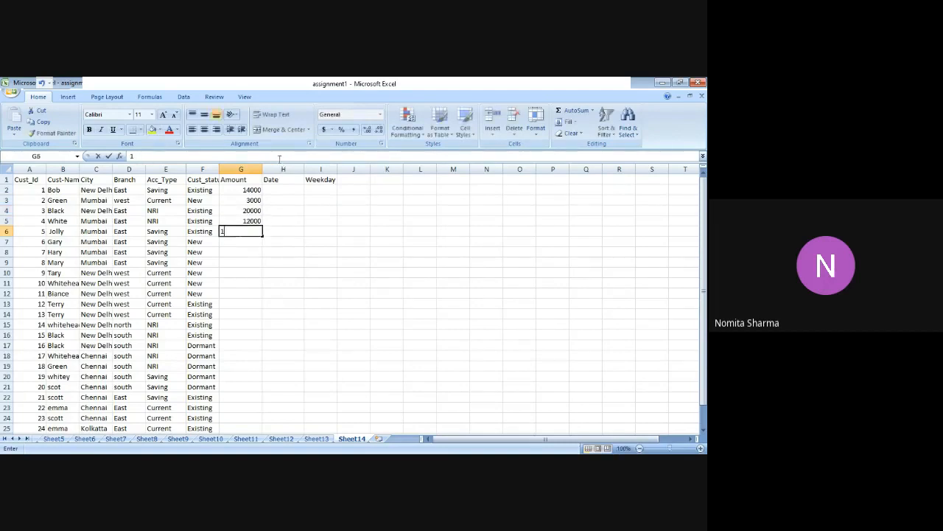
pyautogui.write('2876')
pyautogui.press('Return')
pyautogui.write('4000')
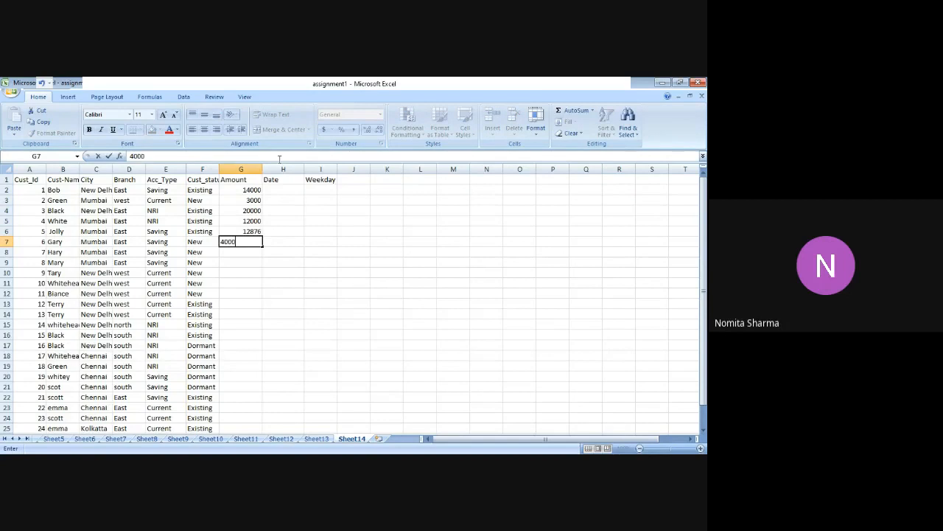
pyautogui.press('Return')
# Enter the amounts 2000 in G8, 3000 in G9 and 5000 in G10
pyautogui.write('2000')
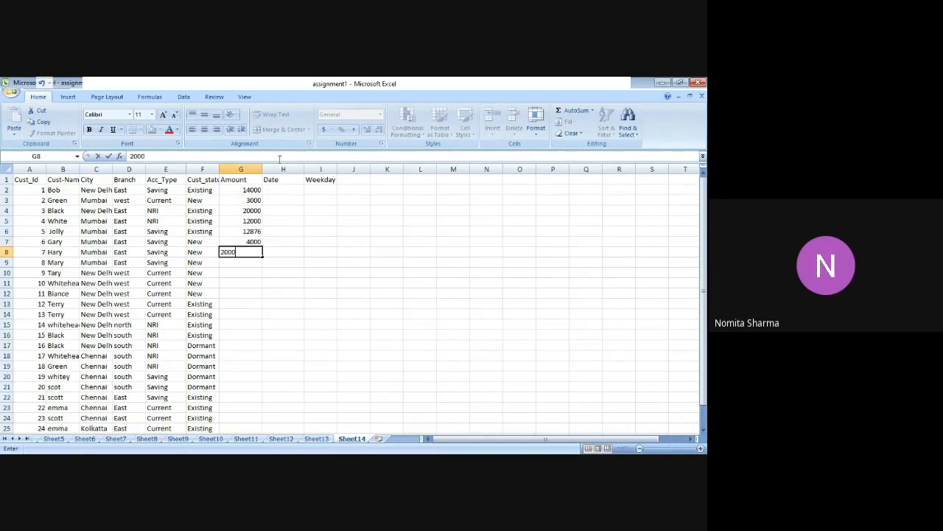
pyautogui.press('Return')
pyautogui.write('3000')
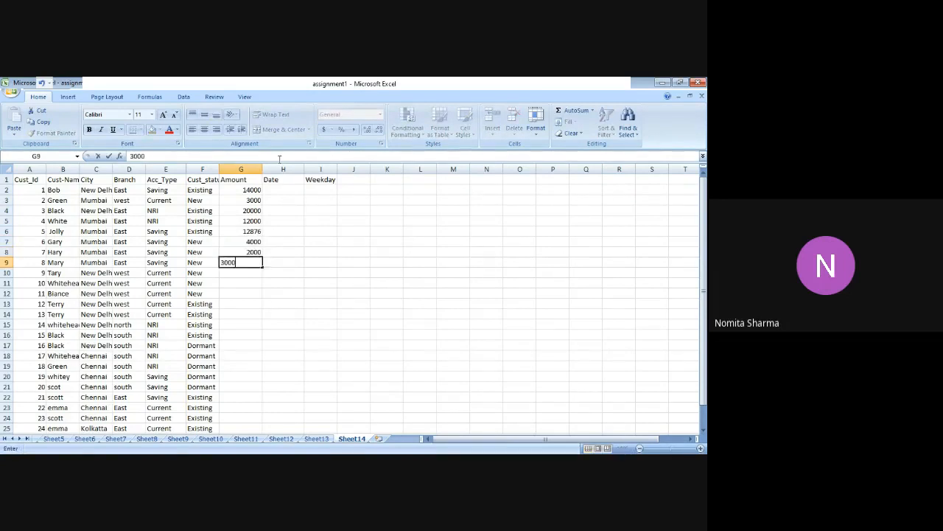
pyautogui.write('5000')
pyautogui.press('BackSpace')
pyautogui.press('BackSpace')
pyautogui.press('Return')
pyautogui.write('5000')
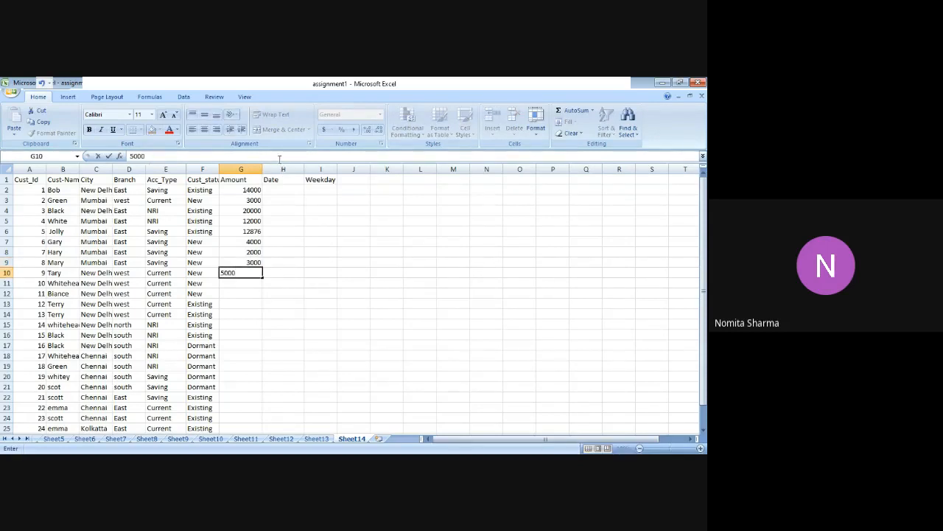
pyautogui.press('Return')
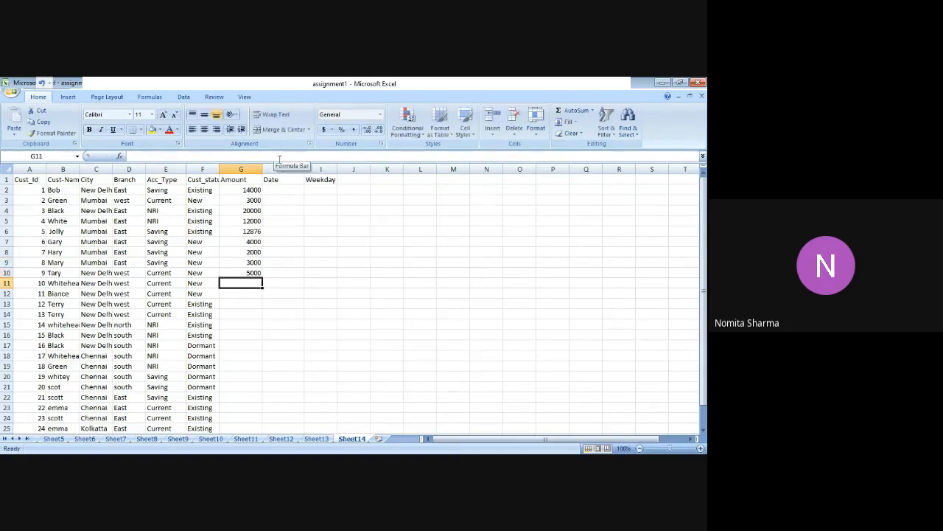
# Enter the amounts 6000 in G11, 80000 in G12 and 34567 in G13
pyautogui.write('6000')
pyautogui.press('Return')
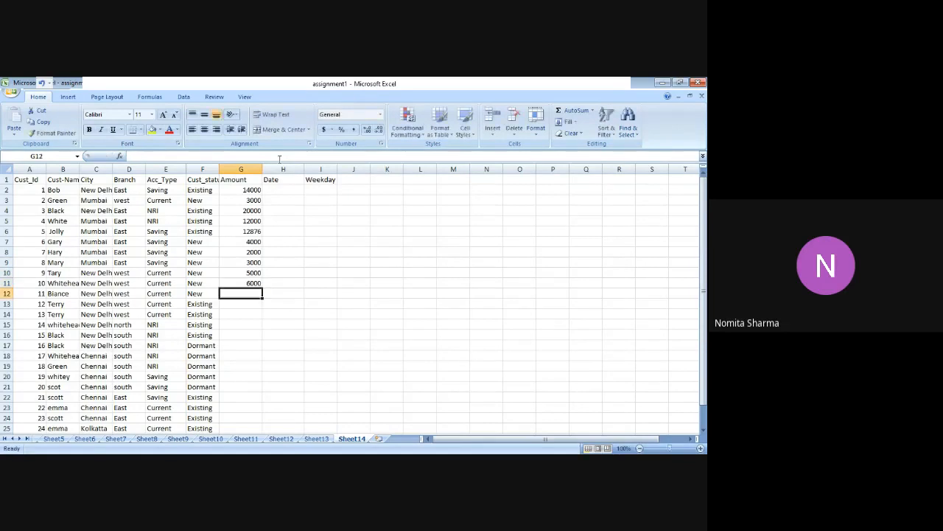
pyautogui.write('80000')
pyautogui.press('Return')
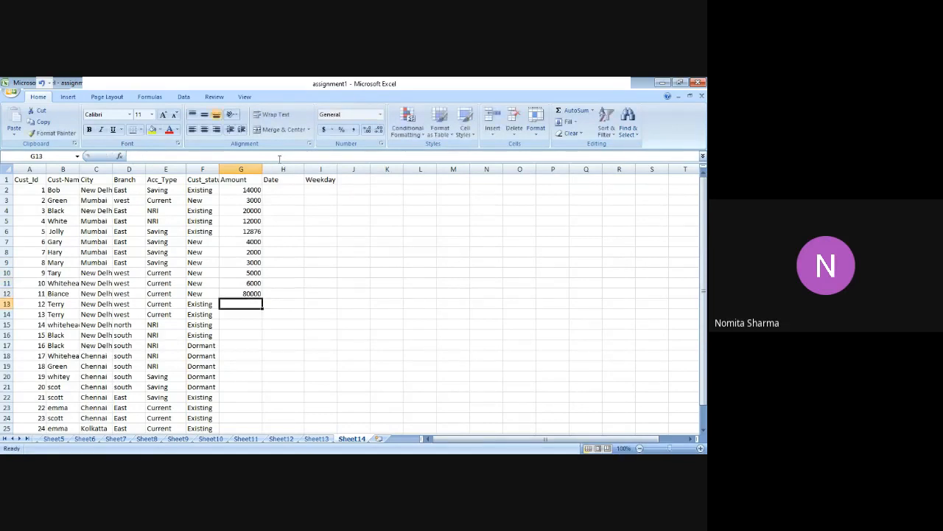
pyautogui.write('34567')
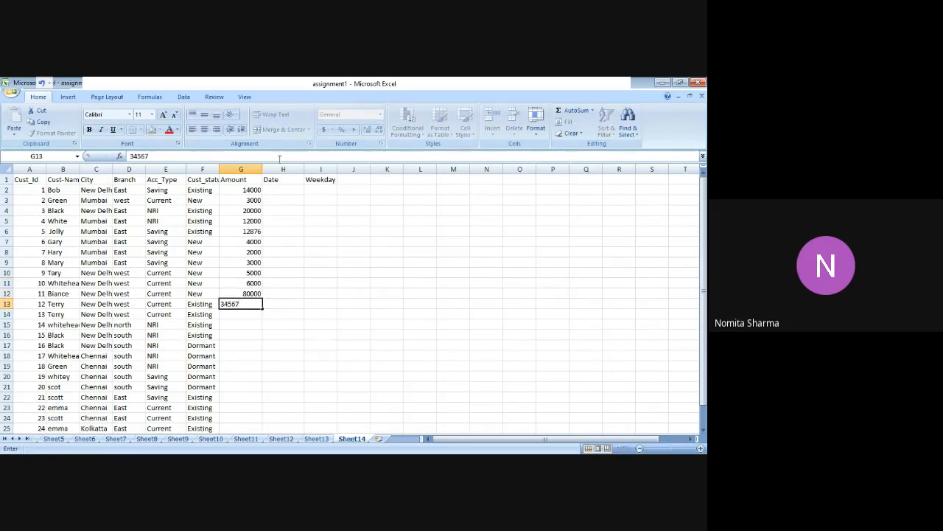
pyautogui.press('Return')
# Enter the amounts 2345 in G14, 3456 in G15, 66666 in G16 and 76666 in G17
pyautogui.write('2345')
pyautogui.press('Return')
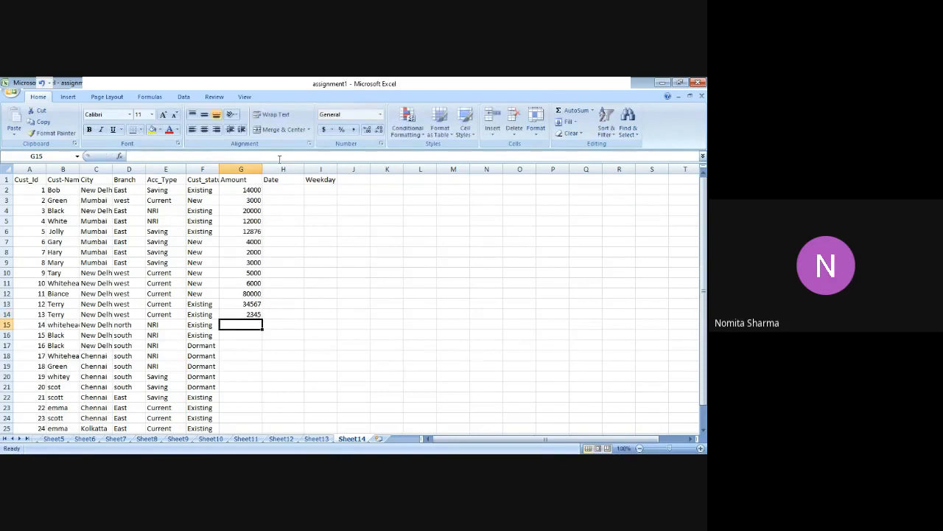
pyautogui.write('3456')
pyautogui.press('Return')
pyautogui.write('66666')
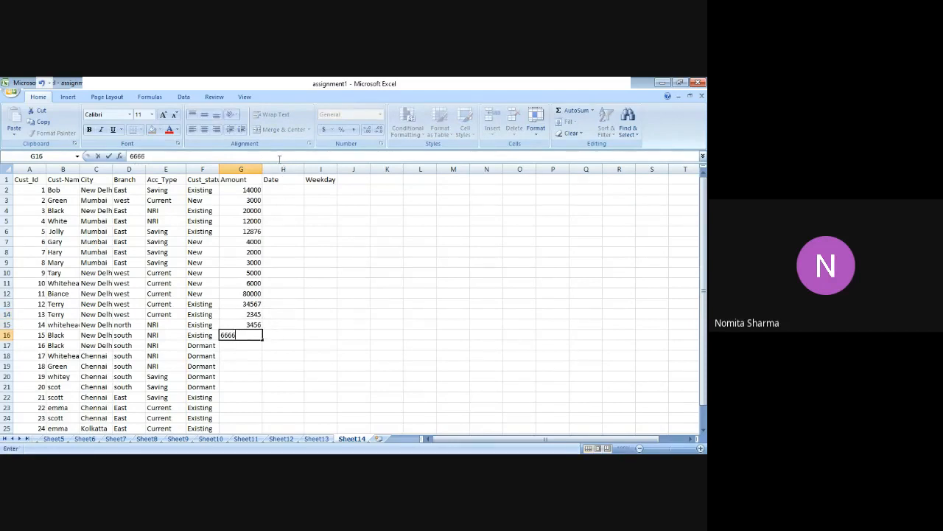
pyautogui.press('Return')
pyautogui.write('76666')
pyautogui.press('Return')
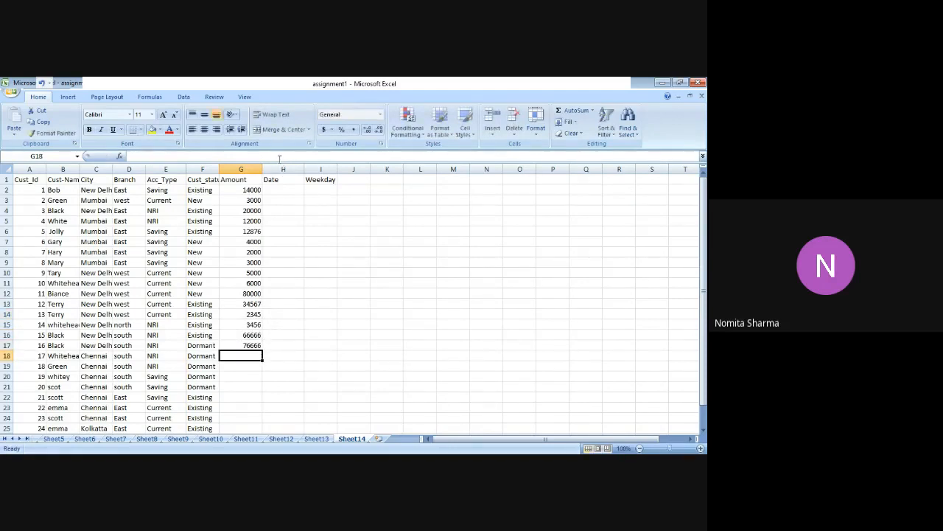
# Enter the amounts 2334 in G18, 2222 in G19 and 67666 in G20
pyautogui.write('2334')
pyautogui.press('Return')
pyautogui.write('222')
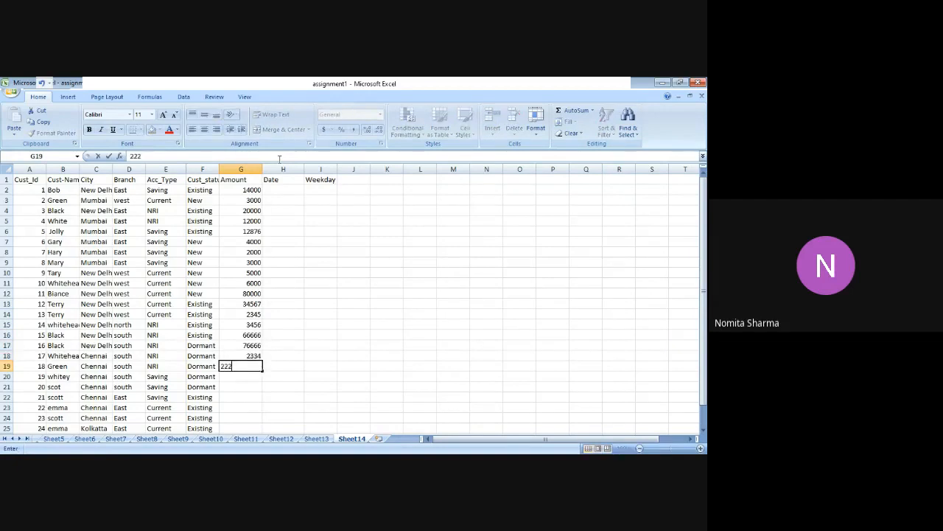
pyautogui.write('2')
pyautogui.press('Return')
pyautogui.write('67666')
pyautogui.press('Return')
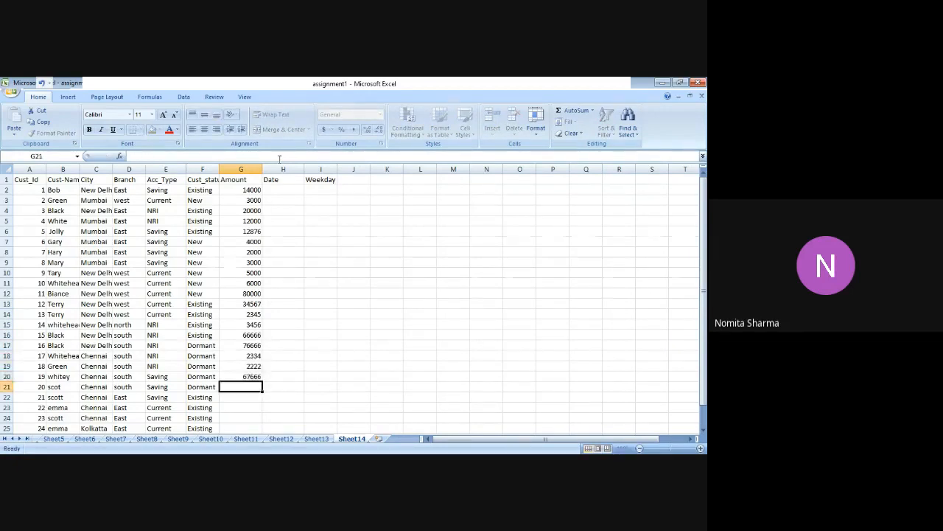
# Enter the amounts 23344 in G21, 5566 in G22, 77777 in G23, and 8888 in both G24 and G25
pyautogui.write('23344')
pyautogui.press('Return')
pyautogui.write('5')
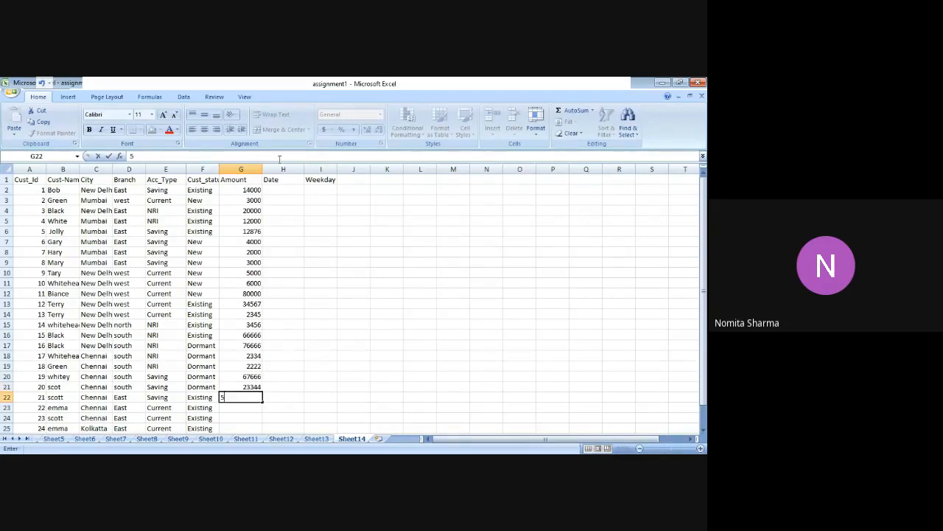
pyautogui.write('566')
pyautogui.press('Return')
pyautogui.write('77777')
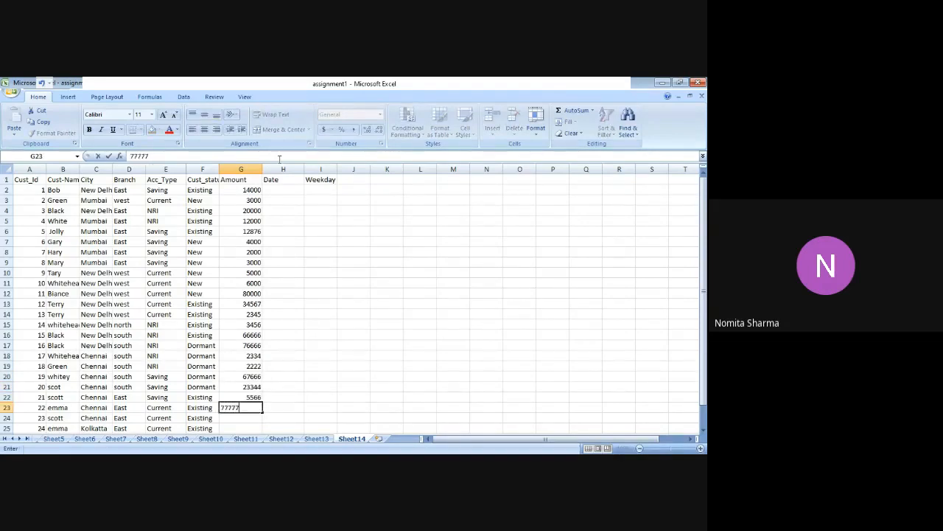
pyautogui.press('Return')
pyautogui.write('8888')
pyautogui.press('Return')
pyautogui.write('8888')
pyautogui.press('Return')
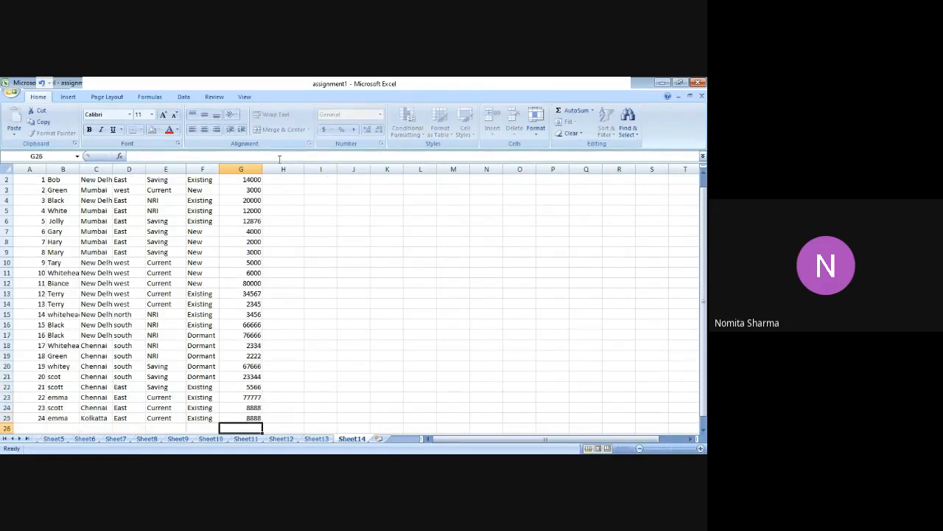
# Enter the dates 09/1/2020 in H2, 09/2/2020 in H3 and 09/03/2020 in H4
pyautogui.press('Up')
pyautogui.press('Up')
pyautogui.press('Up')
pyautogui.press('Up')
pyautogui.press('Up')
pyautogui.press('Up')
pyautogui.press('Up')
pyautogui.press('Up')
pyautogui.press('Up')
pyautogui.press('Up')
pyautogui.press('Up')
pyautogui.press('Up')
pyautogui.press('Up')
pyautogui.press('Up')
pyautogui.press('Up')
pyautogui.press('Up')
pyautogui.press('Up')
pyautogui.press('Up')
pyautogui.press('Up')
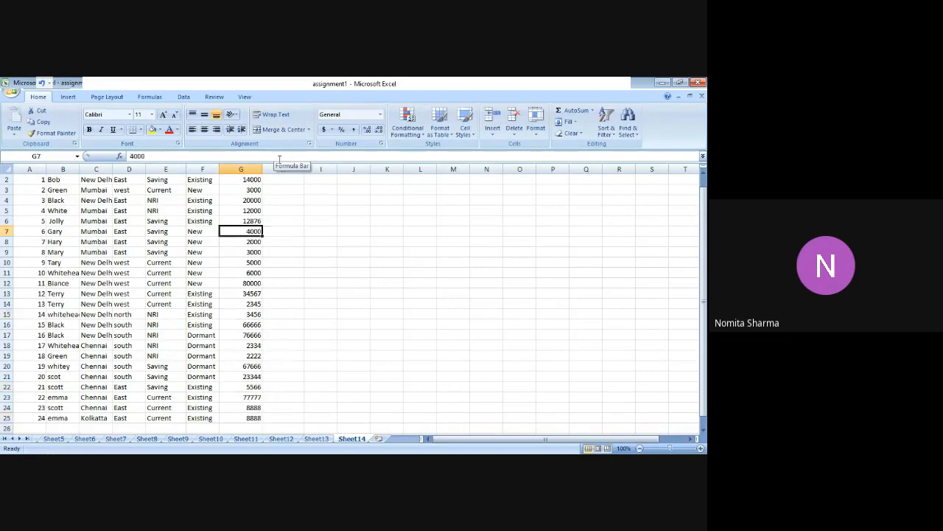
pyautogui.press('Up')
pyautogui.press('Up')
pyautogui.press('Up')
pyautogui.press('Up')
pyautogui.press('Up')
pyautogui.press('Up')
pyautogui.press('Right')
pyautogui.press('Down')
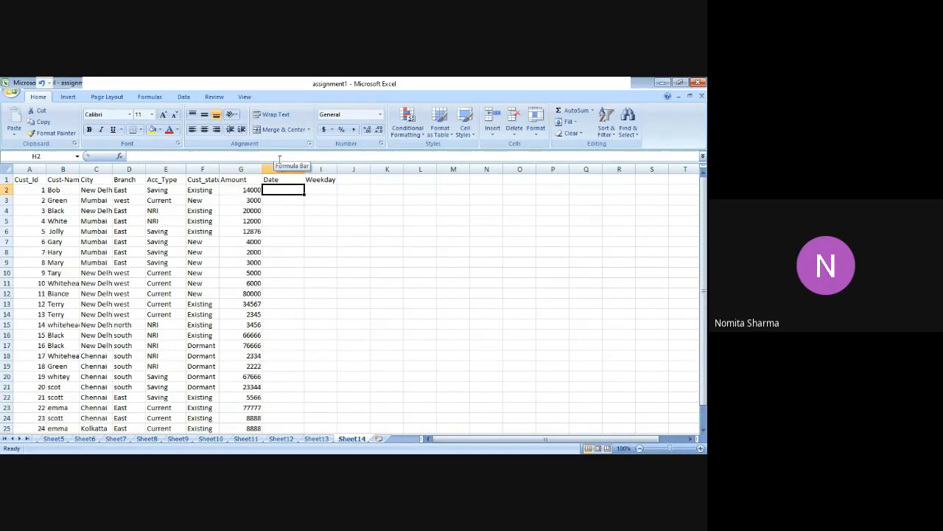
pyautogui.write('09')
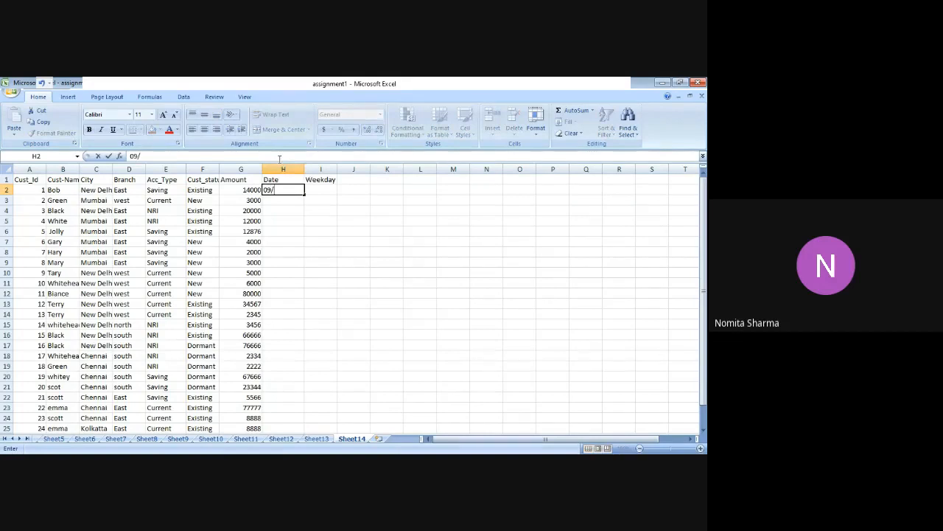
pyautogui.write('/1/2020')
pyautogui.press('Return')
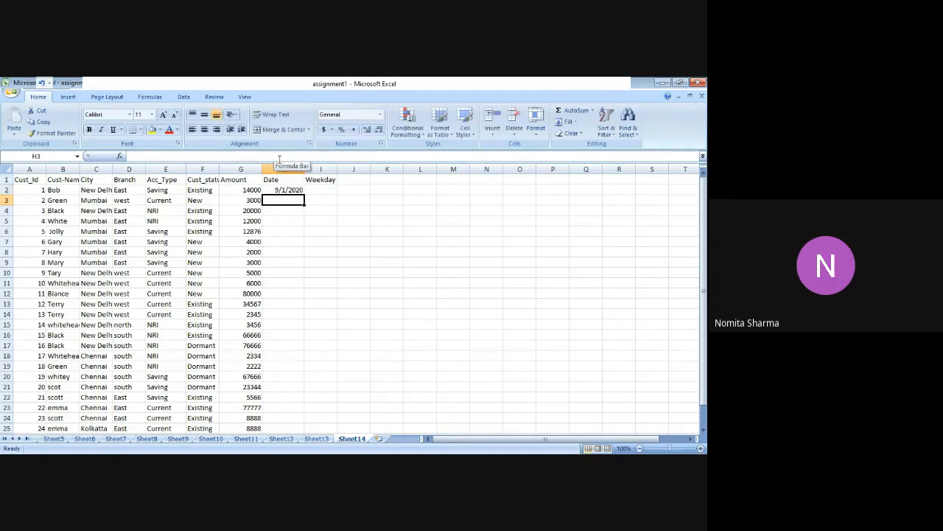
pyautogui.write('09/')
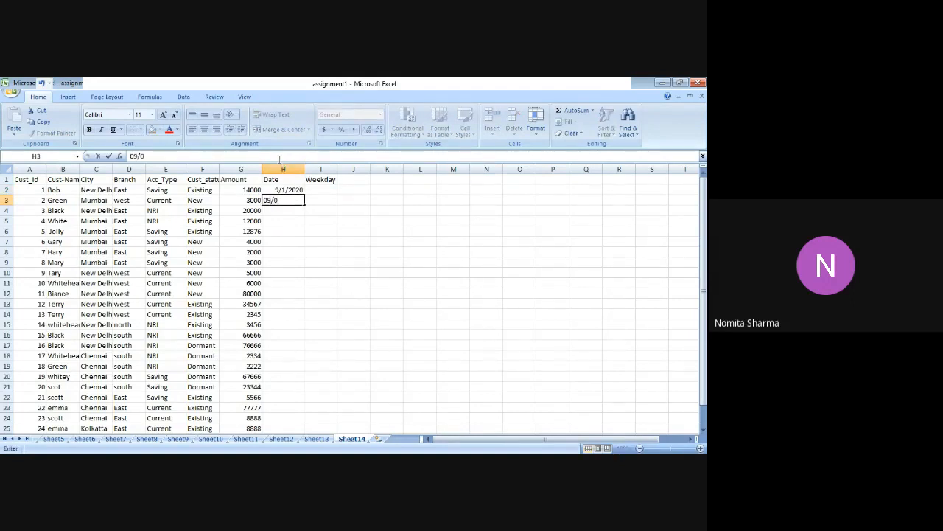
pyautogui.write('0')
pyautogui.press('BackSpace')
pyautogui.write('2/2020')
pyautogui.press('Return')
pyautogui.write('09')
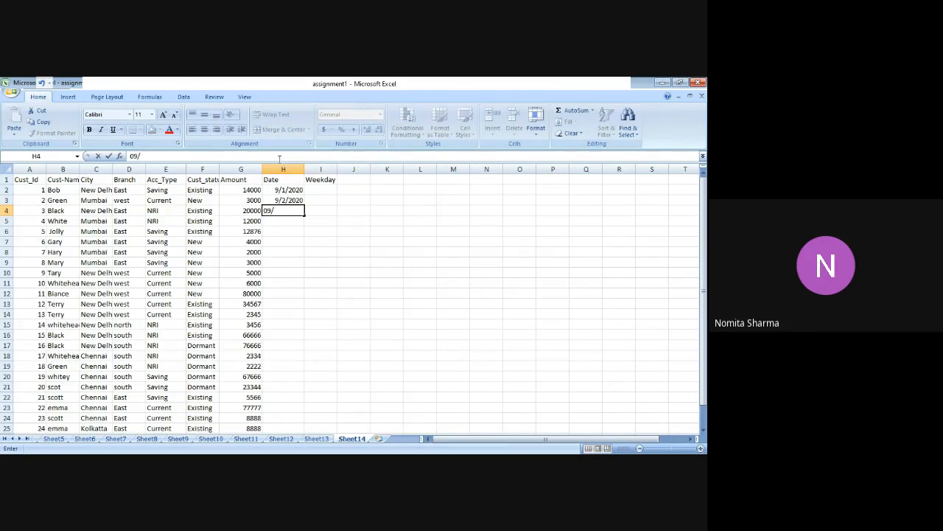
pyautogui.write('/03/2020')
pyautogui.press('Return')
# Extend the date series from H4 down to H25 so every customer record has a consecutive date
pyautogui.press('Up')
pyautogui.press('Up')
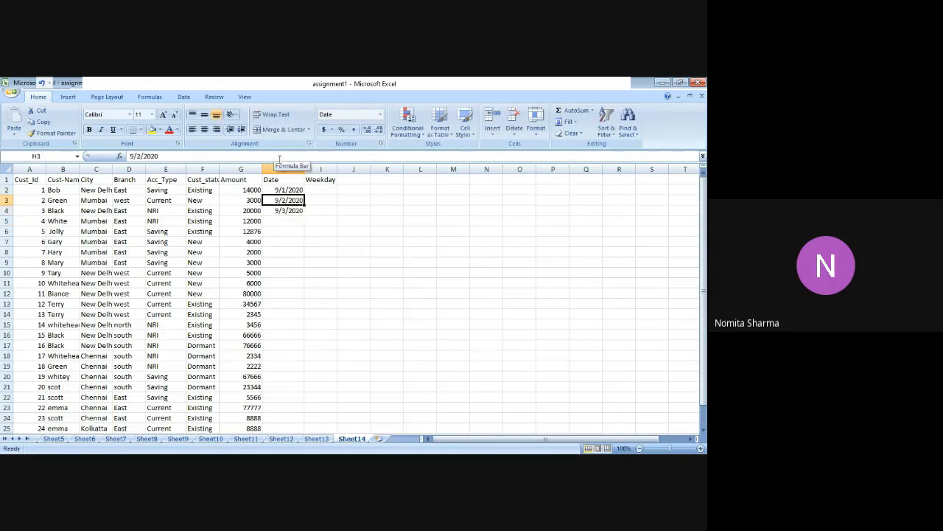
pyautogui.press('Down')
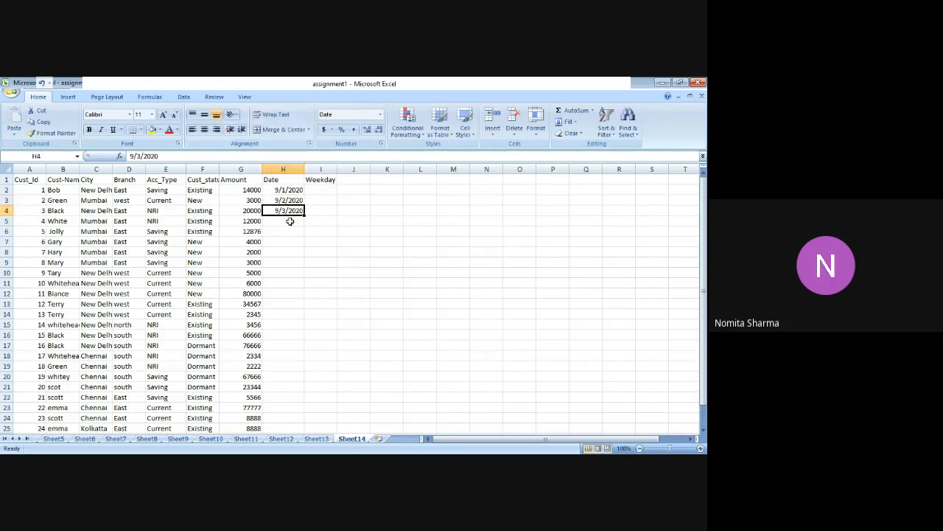
pyautogui.moveTo(303, 214); pyautogui.dragTo(297, 431)
pyautogui.click(277, 370)
pyautogui.press('Down')
pyautogui.press('Down')
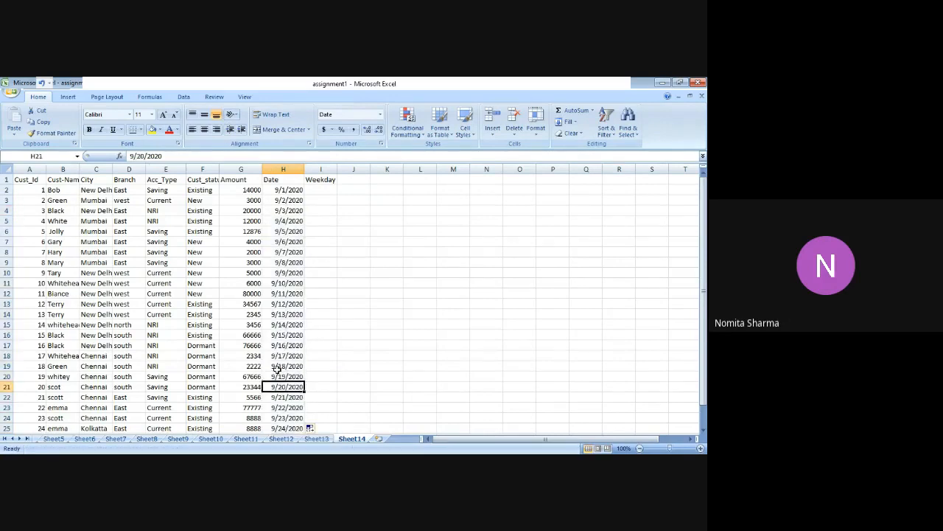
pyautogui.press('Down')
pyautogui.press('Down')
pyautogui.press('Down')
pyautogui.press('Down')
pyautogui.press('Down')
pyautogui.press('Up')
pyautogui.press('Up')
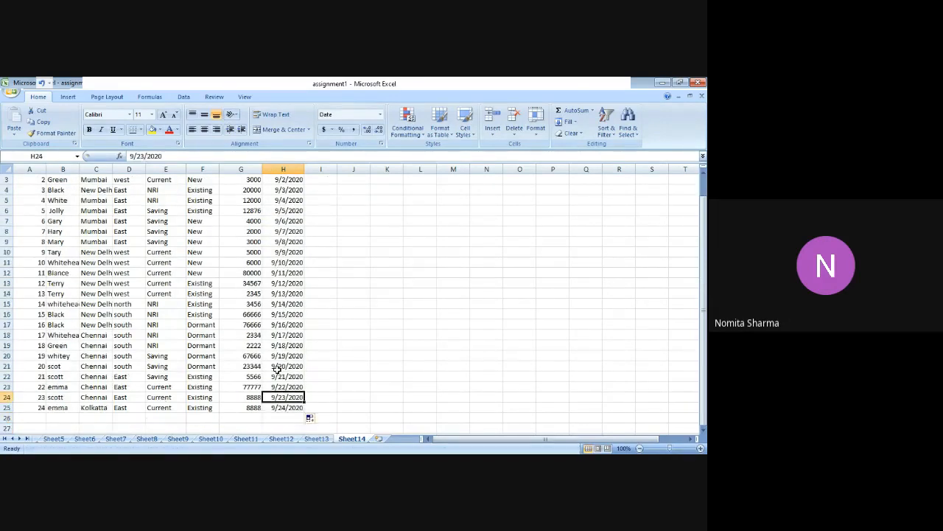
# Select the first empty cell under the Weekday heading, I2
pyautogui.press('Up')
pyautogui.press('Up')
pyautogui.press('Up')
pyautogui.press('Up')
pyautogui.press('Up')
pyautogui.press('Up')
pyautogui.press('Up')
pyautogui.press('Up')
pyautogui.press('Up')
pyautogui.press('Up')
pyautogui.press('Up')
pyautogui.press('Up')
pyautogui.press('Up')
pyautogui.press('Up')
pyautogui.press('Up')
pyautogui.press('Up')
pyautogui.press('Up')
pyautogui.press('Up')
pyautogui.press('Up')
pyautogui.press('Up')
pyautogui.press('Right')
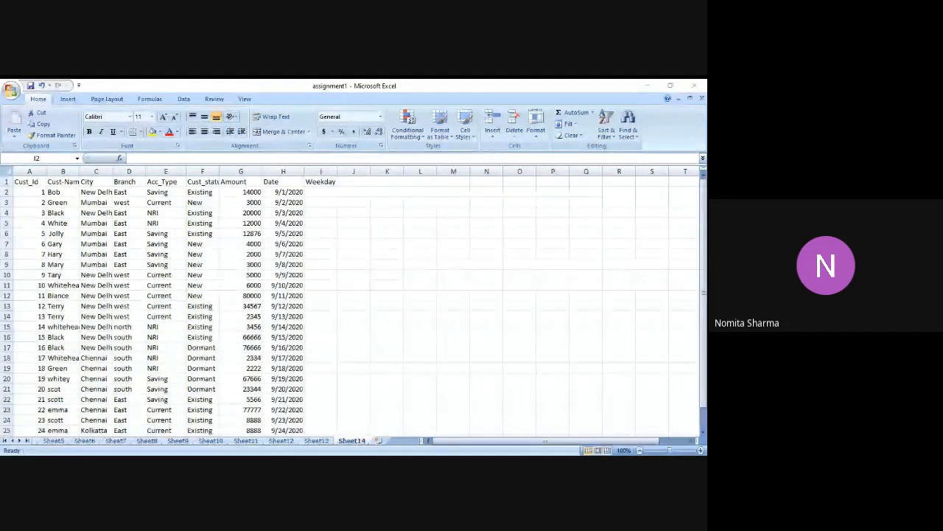
pyautogui.hotkey('alt', 'Tab')
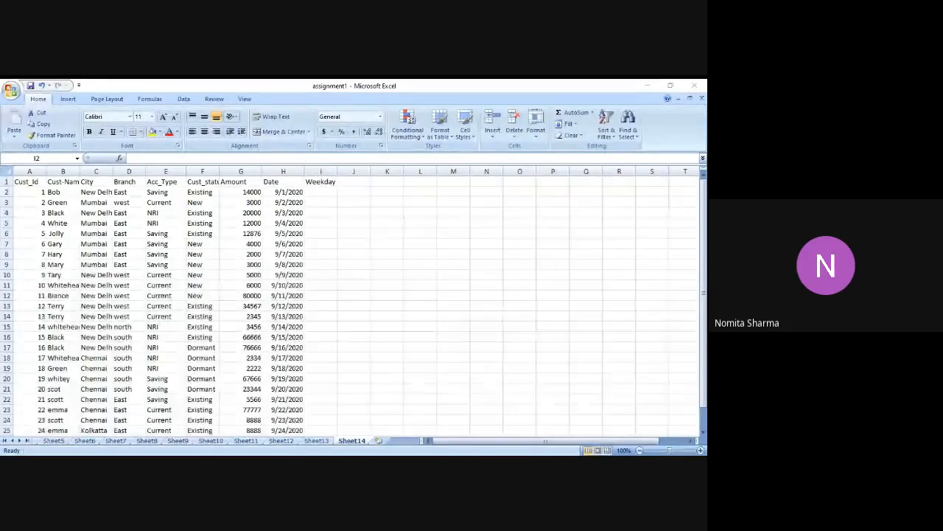
pyautogui.click(320, 191)
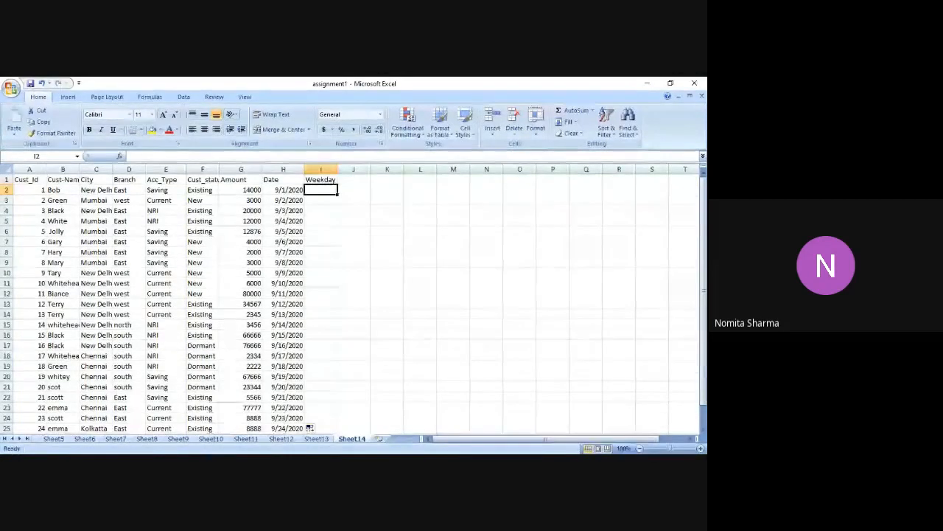
pyautogui.write('Tursd')
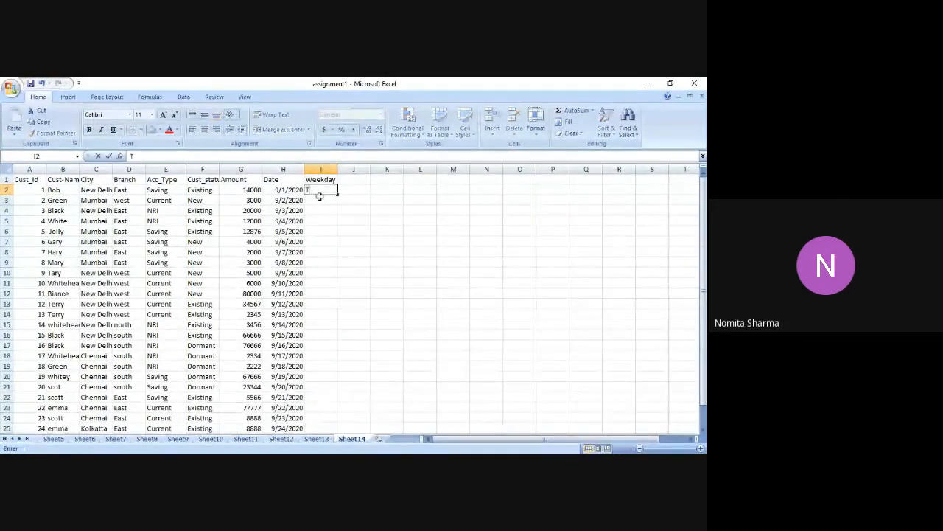
pyautogui.press('BackSpace')
pyautogui.press('BackSpace')
pyautogui.press('BackSpace')
pyautogui.press('BackSpace')
pyautogui.press('BackSpace')
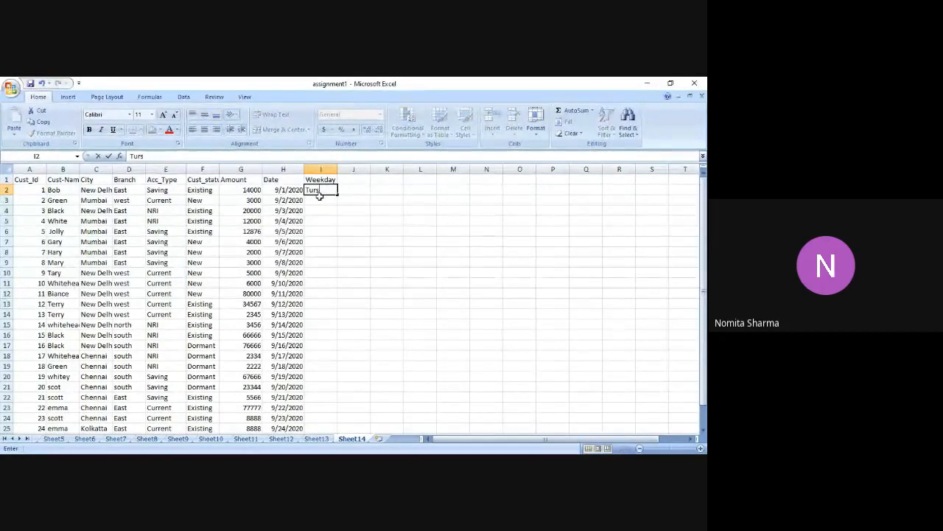
pyautogui.write('Mnday')
pyautogui.press('Escape')
# Enter Monday as the weekday for the customer records, working down the Weekday column from I2
pyautogui.write('Monday')
pyautogui.press('Return')
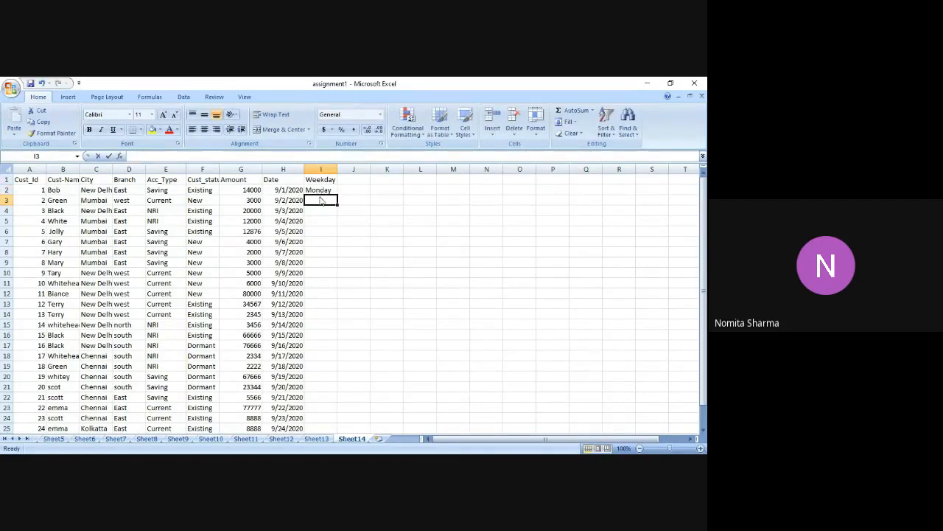
pyautogui.write('Monday')
pyautogui.press('Return')
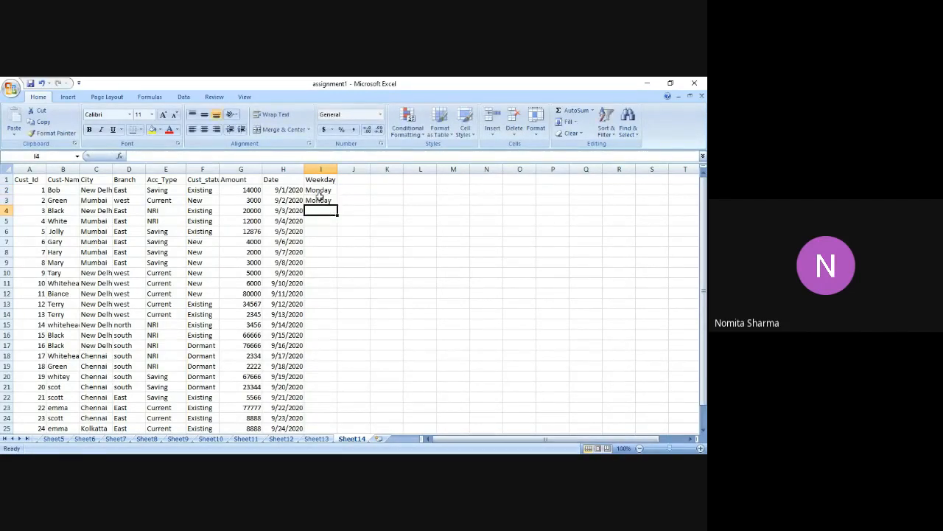
pyautogui.write('Monday')
pyautogui.press('Return')
pyautogui.write('Monday')
pyautogui.press('Return')
pyautogui.write('Monday')
pyautogui.press('Return')
pyautogui.write('Monday')
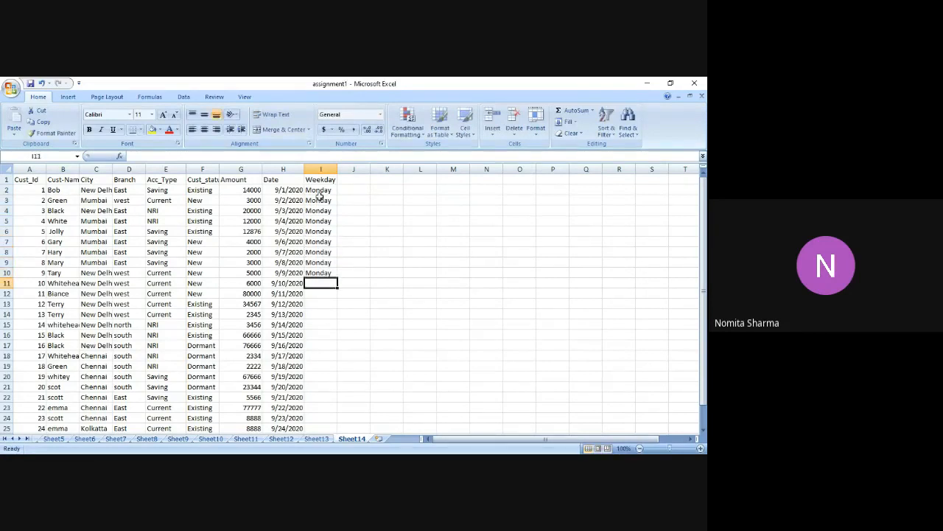
pyautogui.write('m m m m m m m m m m m m m m  m m m')
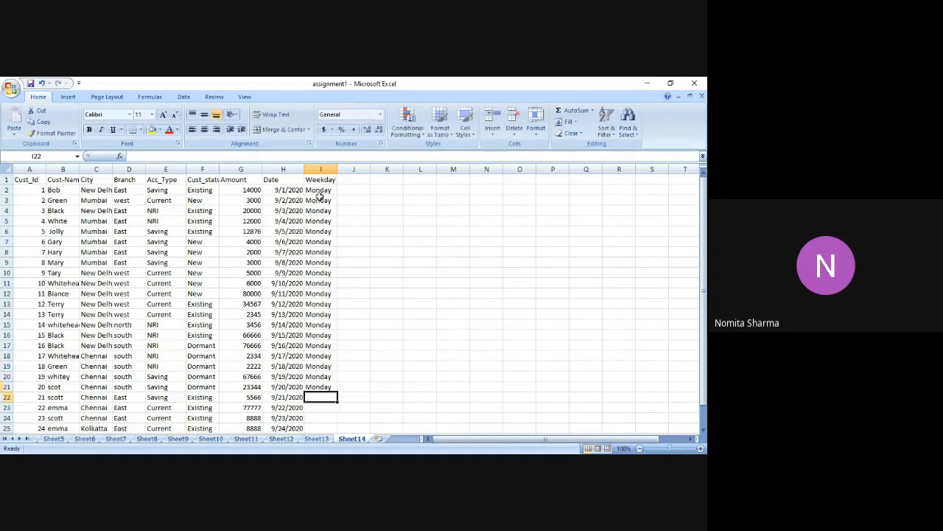
# Enter Monday in the blank weekday cell I23 and clear the extra entry in I26 below the table
pyautogui.press('Escape')
pyautogui.press('Up')
pyautogui.press('Up')
pyautogui.press('Up')
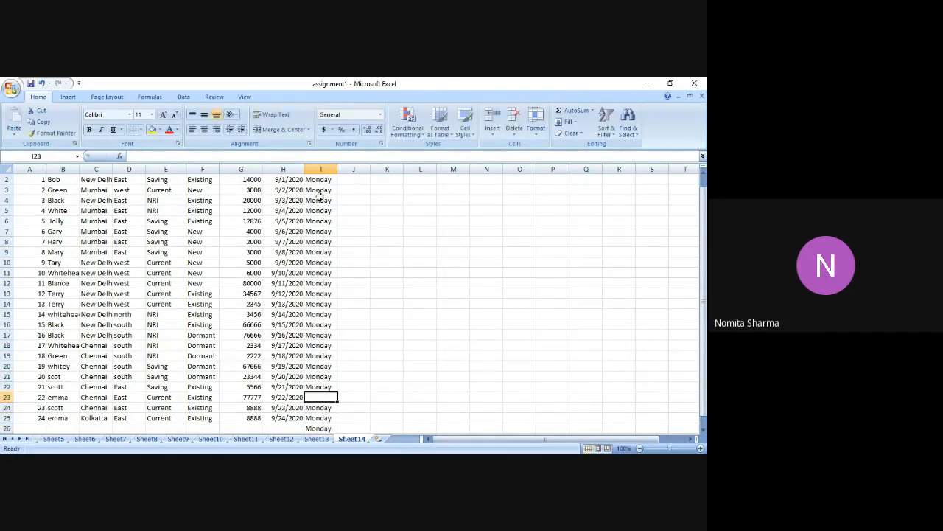
pyautogui.write('m')
pyautogui.press('Return')
pyautogui.press('Return')
pyautogui.press('Return')
pyautogui.press('Down')
pyautogui.press('Down')
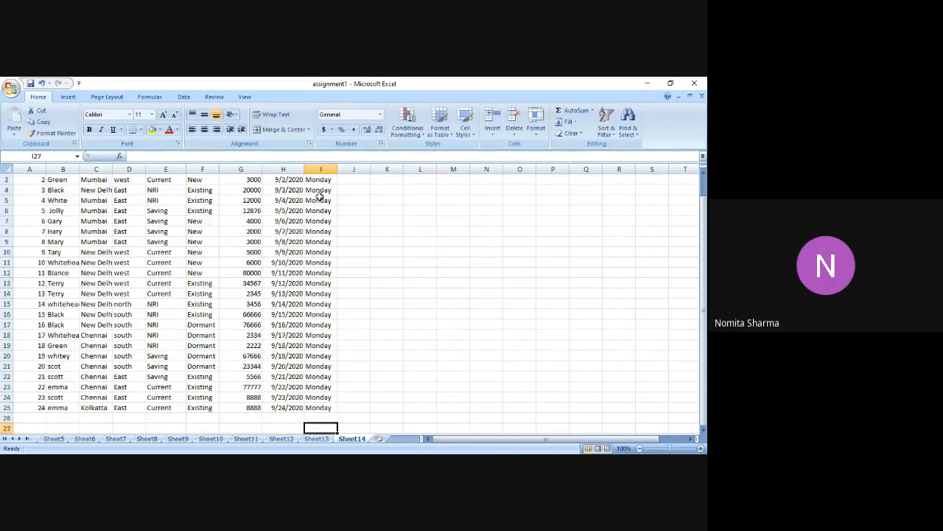
pyautogui.press('Up')
pyautogui.press('Up')
pyautogui.press('Up')
pyautogui.scroll(1, 320, 197)
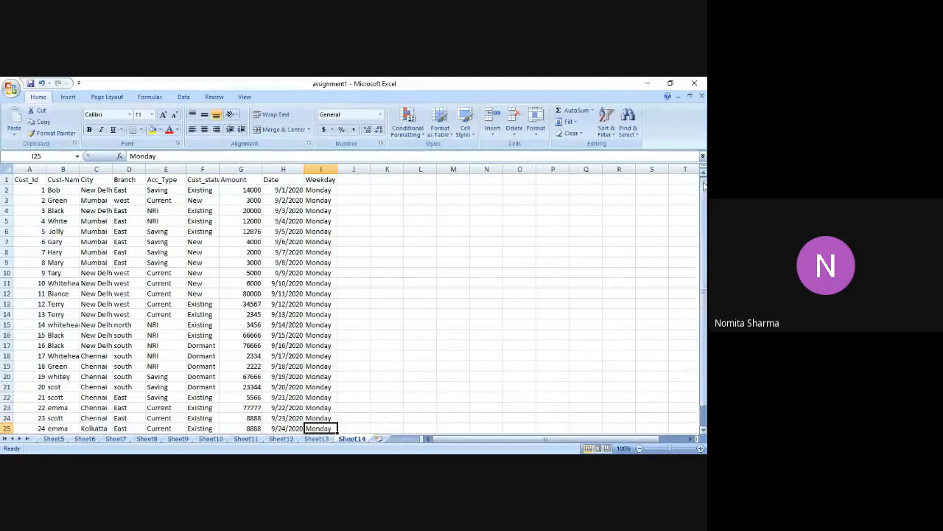
# Switch to the EDUCBA pivot table examples page in Chrome to consult its sample data
pyautogui.moveTo(703, 183); pyautogui.dragTo(647, 177)
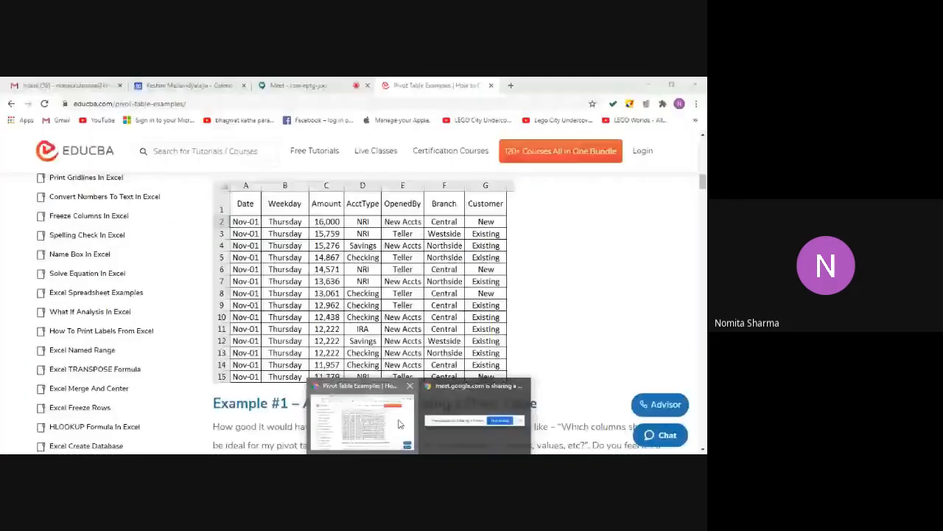
pyautogui.click(400, 423)
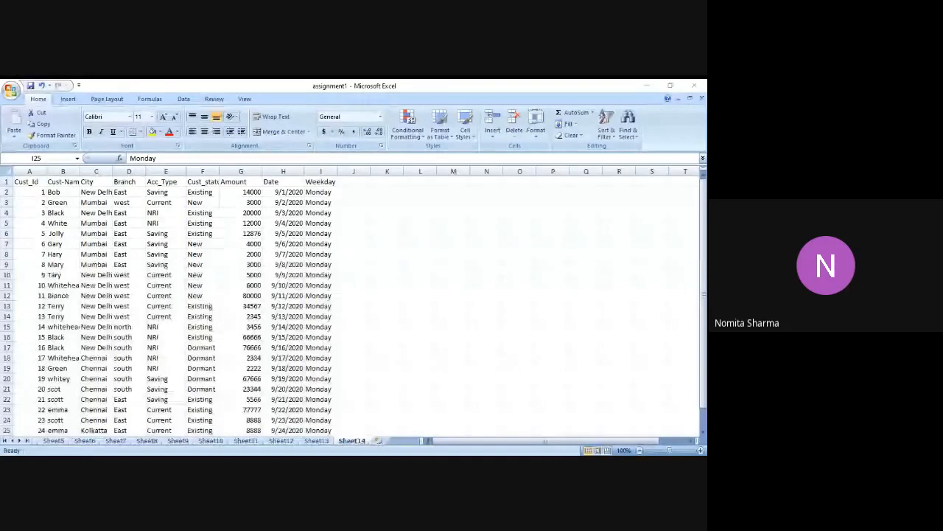